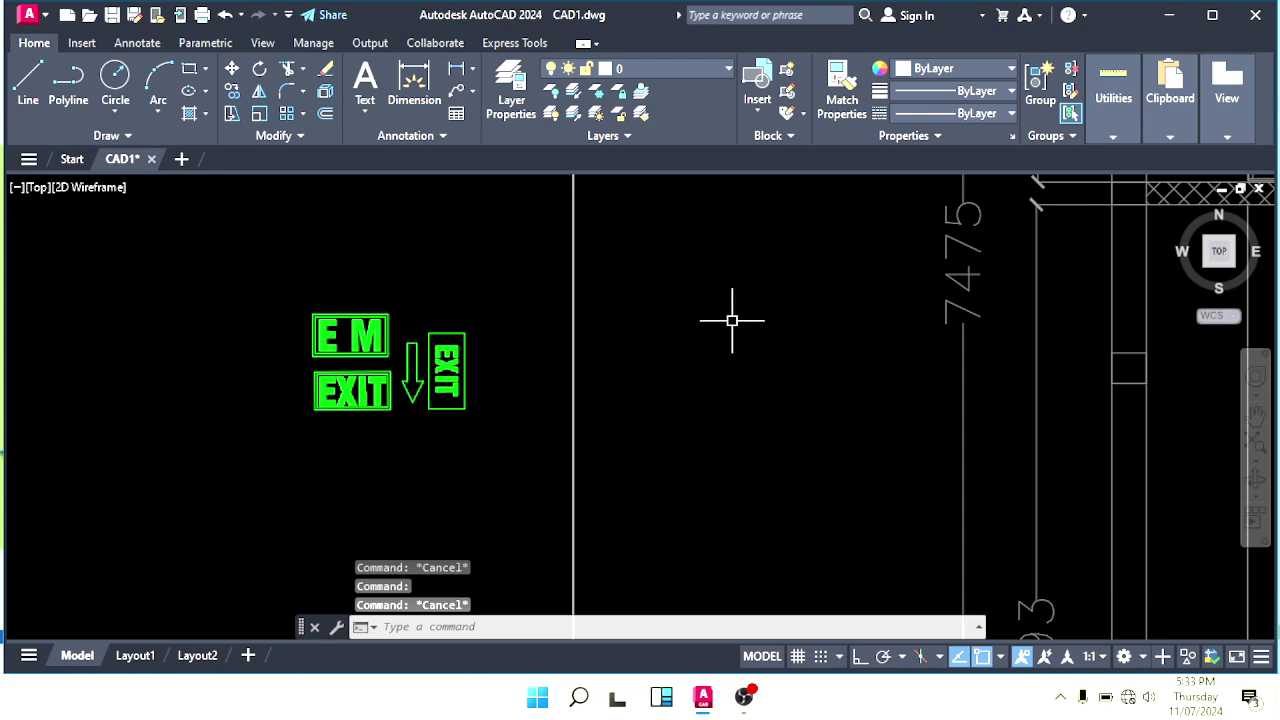
# Step: Move the green E M sign from beside the floor plan into the lower consultation room
pyautogui.moveTo(583, 346); pyautogui.dragTo(603, 374, button='middle')
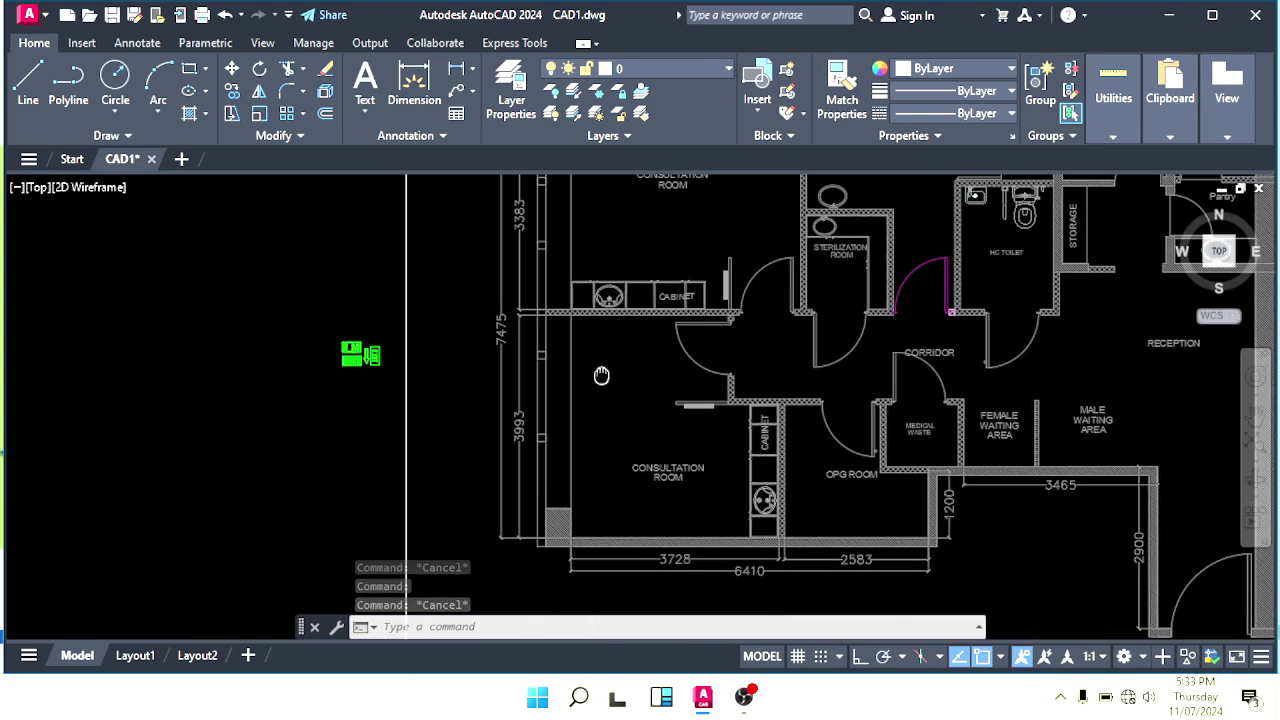
pyautogui.moveTo(389, 363); pyautogui.dragTo(433, 371, button='middle')
pyautogui.scroll(4, 460, 365)
pyautogui.press('Escape')
pyautogui.click(500, 410)
pyautogui.press('Escape')
pyautogui.press('Escape')
pyautogui.click(480, 378)
pyautogui.write('m')
pyautogui.press('space')
pyautogui.click(426, 352)
pyautogui.scroll(-2, 812, 445)
pyautogui.moveTo(808, 441); pyautogui.dragTo(494, 444, button='middle')
pyautogui.moveTo(676, 448); pyautogui.dragTo(626, 437, button='middle')
pyautogui.scroll(2, 655, 440)
pyautogui.scroll(-2, 639, 425)
pyautogui.scroll(2, 648, 460)
pyautogui.click(662, 422)
pyautogui.press('Escape')
pyautogui.press('Escape')
# Step: Rotate the E M sign in the lower consultation room 90 degrees with Ortho on so it stands vertically
pyautogui.click(673, 458)
pyautogui.click(628, 389)
pyautogui.write('ro')
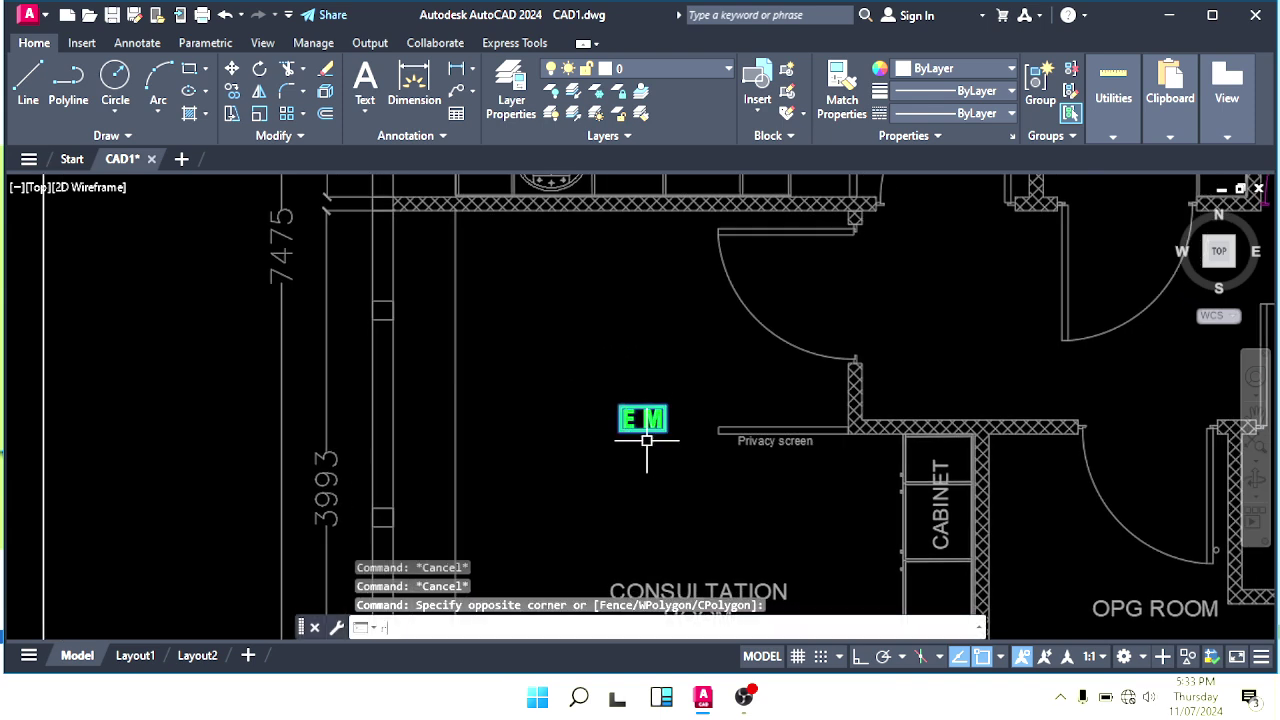
pyautogui.press('Return')
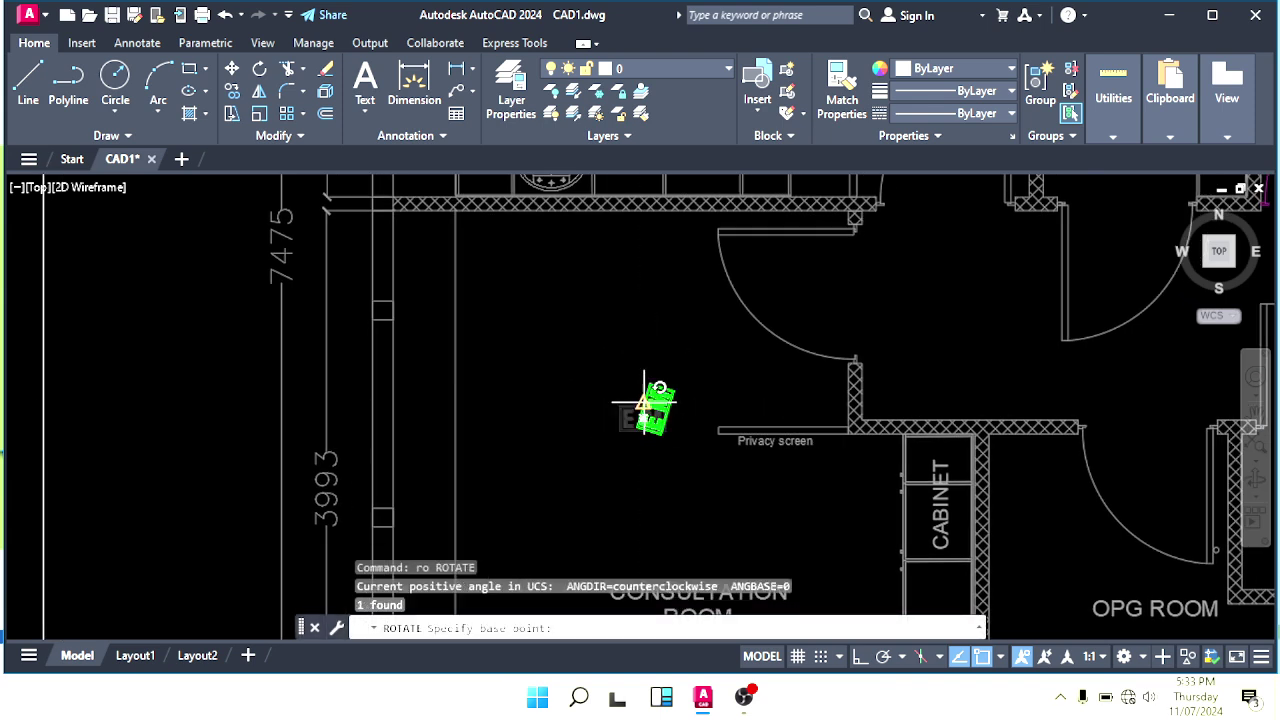
pyautogui.click(644, 406)
pyautogui.click(862, 660)
pyautogui.click(637, 342)
pyautogui.press('Escape')
pyautogui.press('Escape')
# Step: Move the vertical E M sign so it sits in front of the lower consultation room's door
pyautogui.moveTo(654, 429); pyautogui.dragTo(658, 461, button='middle')
pyautogui.click(694, 399)
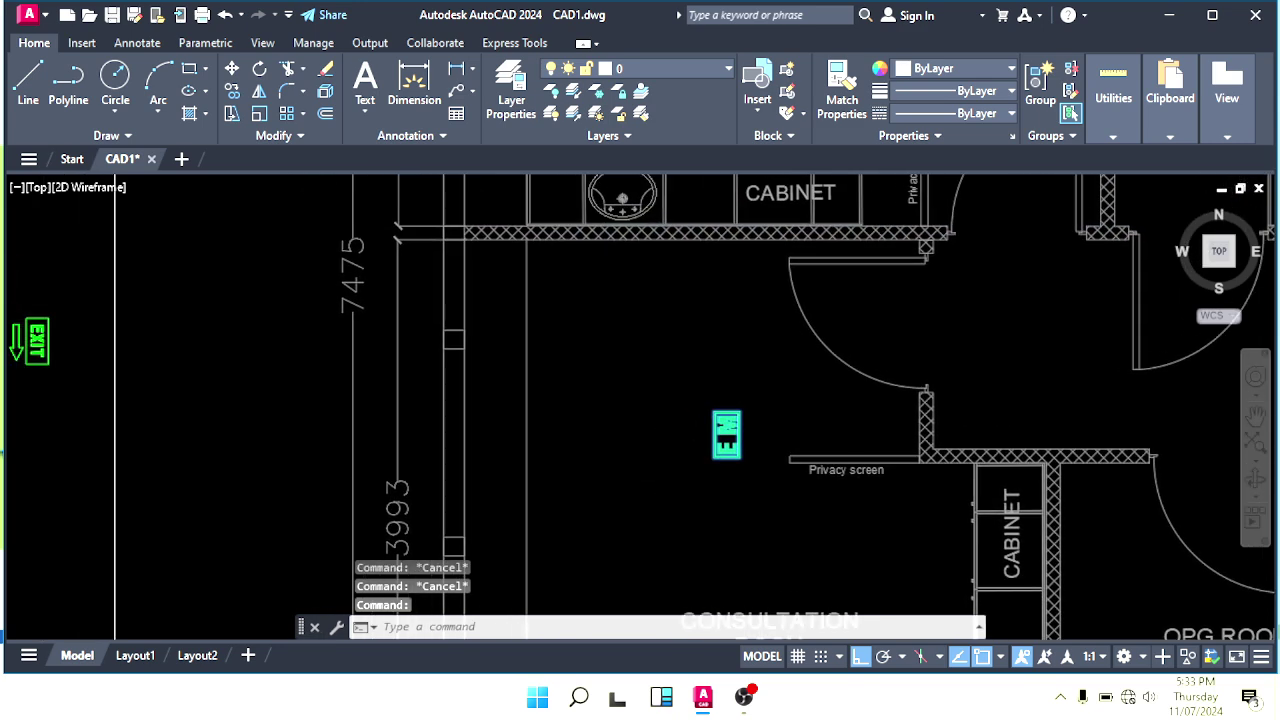
pyautogui.write('m')
pyautogui.press('Return')
pyautogui.click(664, 472)
pyautogui.click(650, 405)
pyautogui.press('Escape')
pyautogui.moveTo(709, 408); pyautogui.dragTo(597, 418, button='middle')
pyautogui.click(706, 370)
pyautogui.click(663, 414)
pyautogui.press('Escape')
# Step: Examine the vertical E M sign's placement relative to the lower consultation room's door and layout
pyautogui.scroll(-2, 661, 413)
pyautogui.scroll(2, 655, 394)
pyautogui.scroll(-2, 655, 396)
pyautogui.scroll(4, 591, 379)
pyautogui.scroll(-2, 682, 371)
pyautogui.moveTo(683, 371)
pyautogui.mouseDown(button='middle')
pyautogui.moveTo(655, 385)
pyautogui.moveTo(659, 354)
pyautogui.mouseUp(button='middle')
pyautogui.scroll(-2, 650, 393)
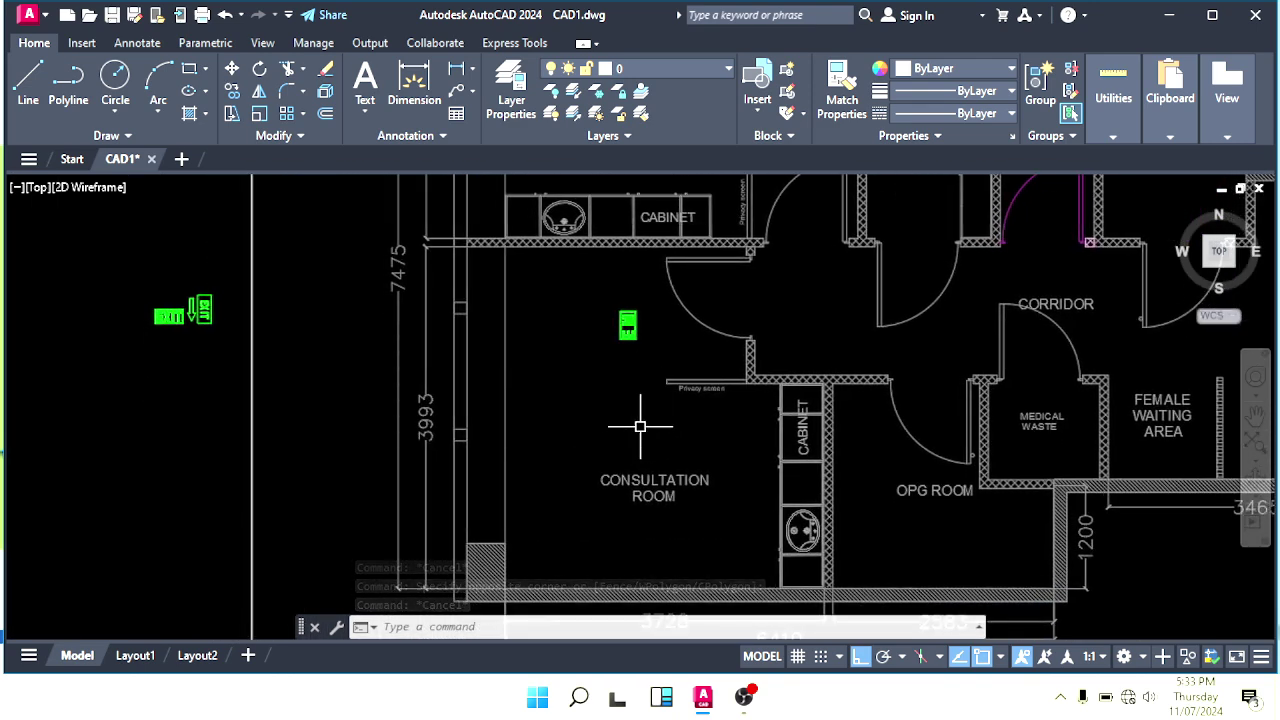
pyautogui.moveTo(616, 423); pyautogui.dragTo(615, 457, button='middle')
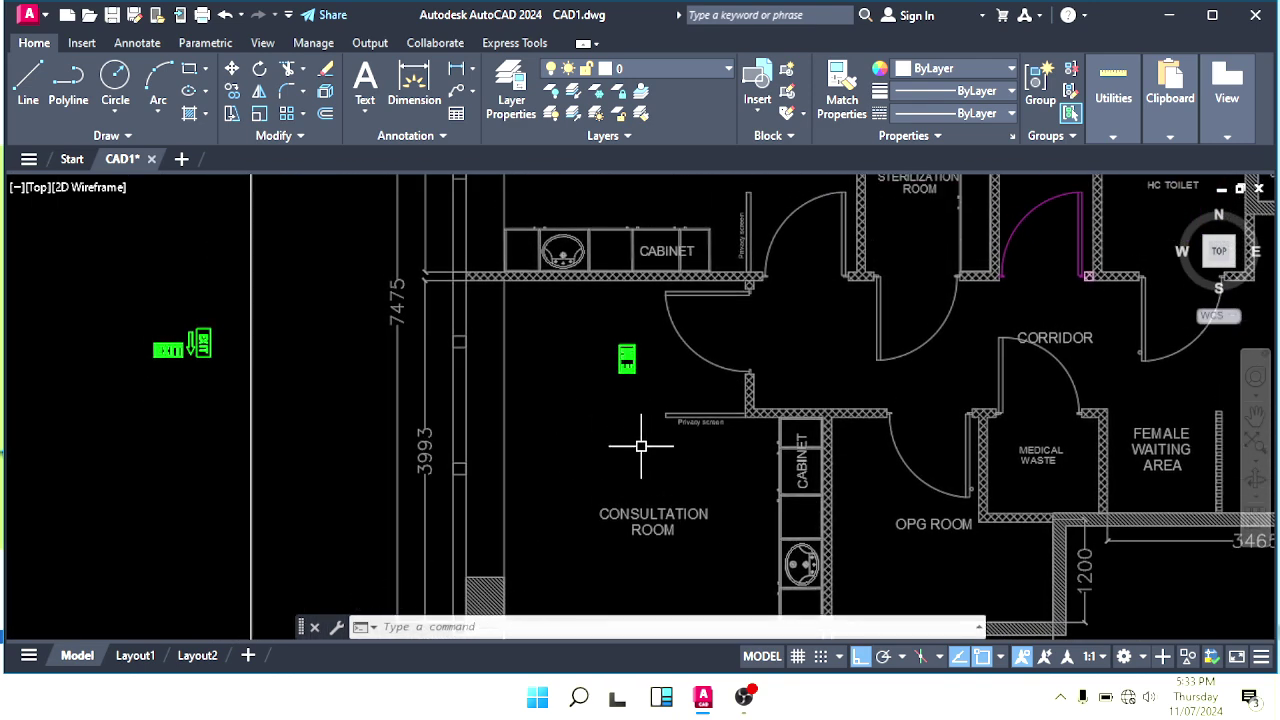
pyautogui.scroll(2, 640, 357)
pyautogui.scroll(-2, 602, 335)
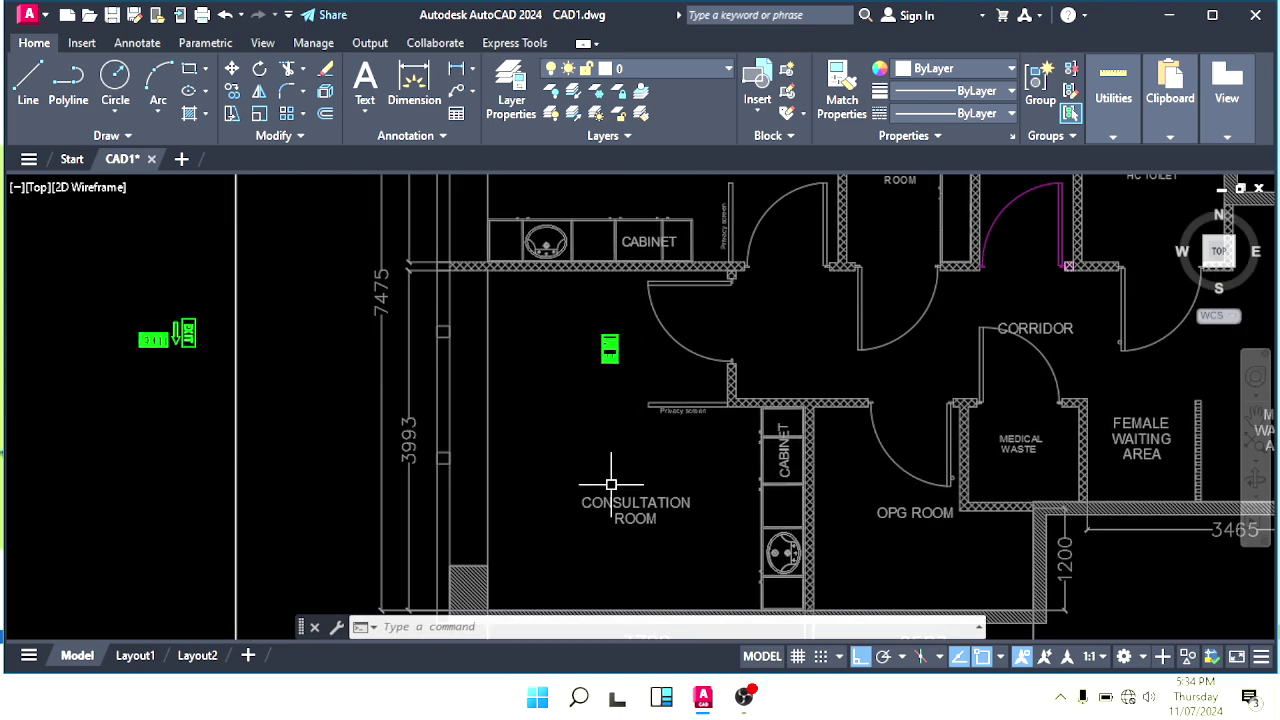
pyautogui.moveTo(612, 425); pyautogui.dragTo(614, 469, button='middle')
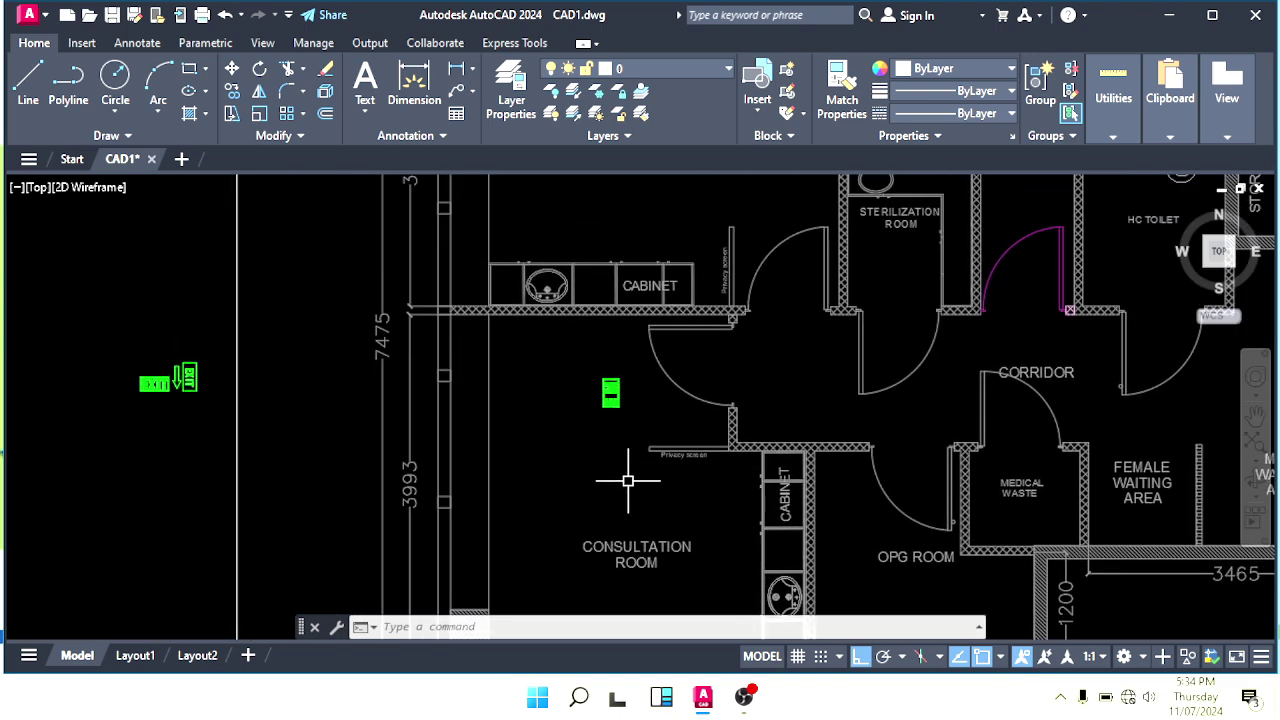
pyautogui.scroll(4, 720, 380)
pyautogui.scroll(-2, 680, 371)
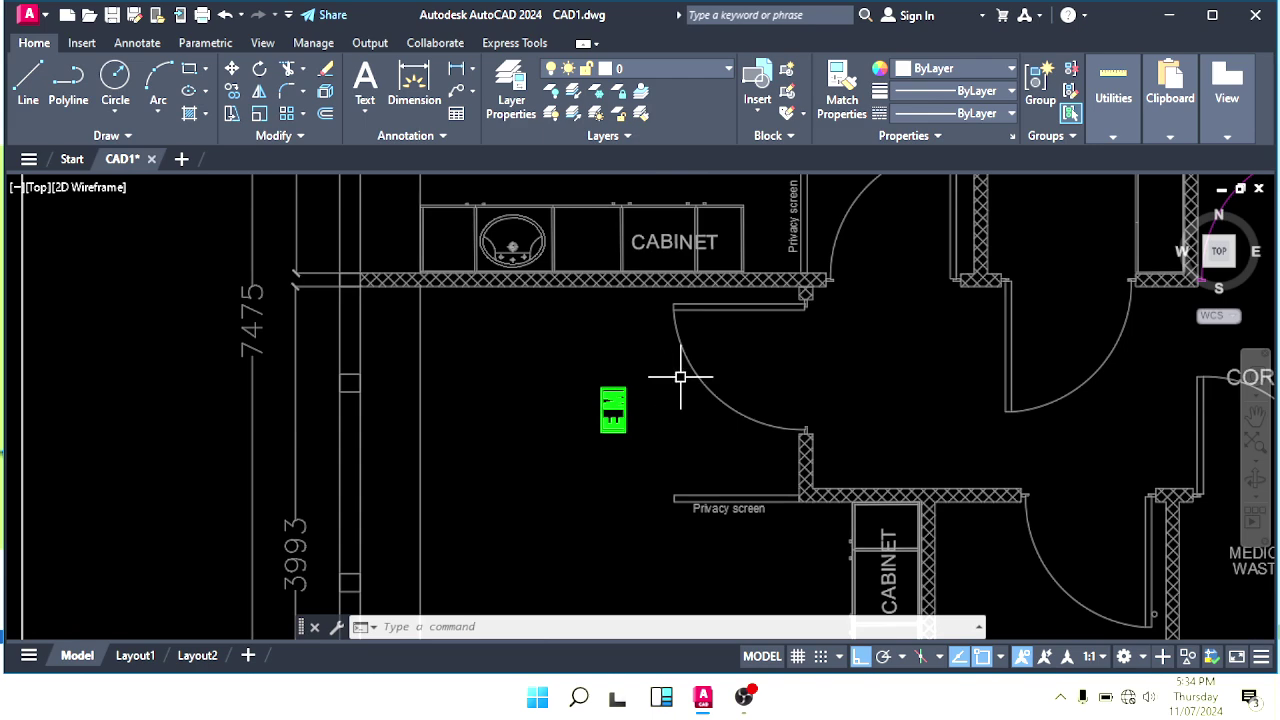
pyautogui.press('Escape')
pyautogui.moveTo(667, 386)
pyautogui.mouseDown(button='middle')
pyautogui.moveTo(692, 409)
pyautogui.moveTo(653, 372)
pyautogui.mouseUp(button='middle')
pyautogui.press('Escape')
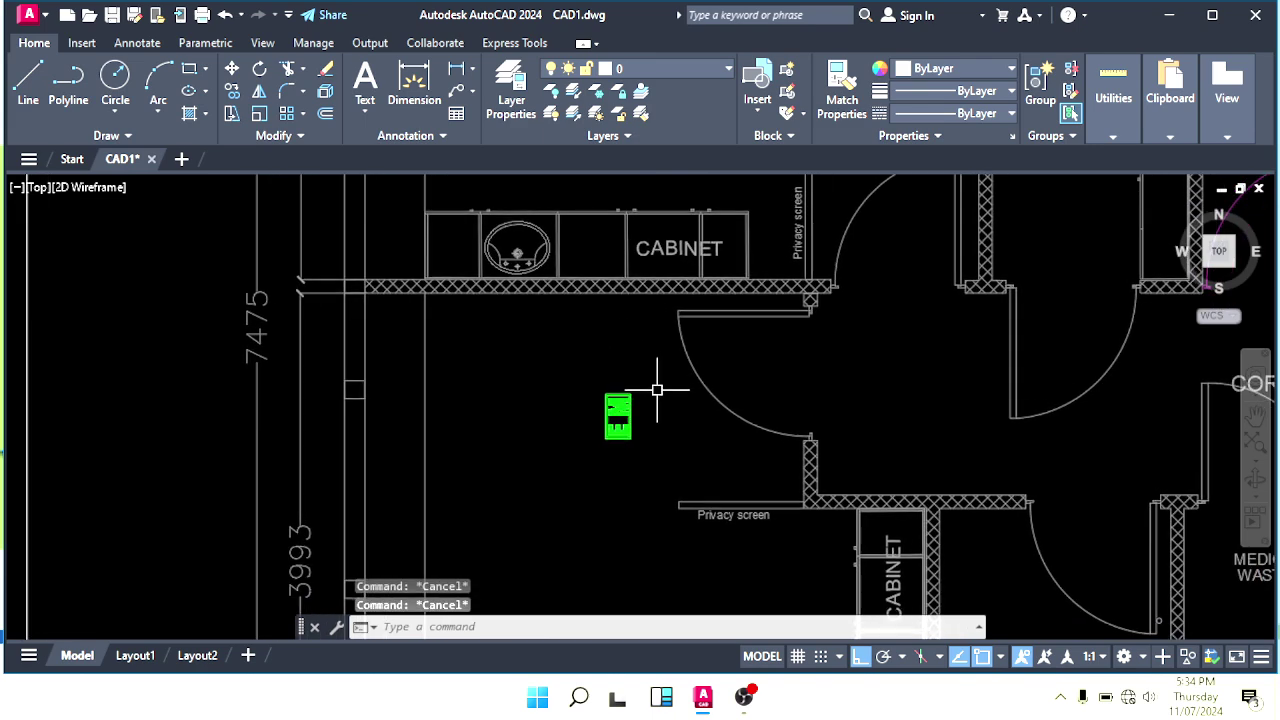
# Step: Copy the vertical E M sign straight up into the upper consultation room, below the room label
pyautogui.scroll(-2, 671, 432)
pyautogui.moveTo(671, 432); pyautogui.dragTo(637, 478, button='middle')
pyautogui.press('Escape')
pyautogui.click(659, 480)
pyautogui.write('c')
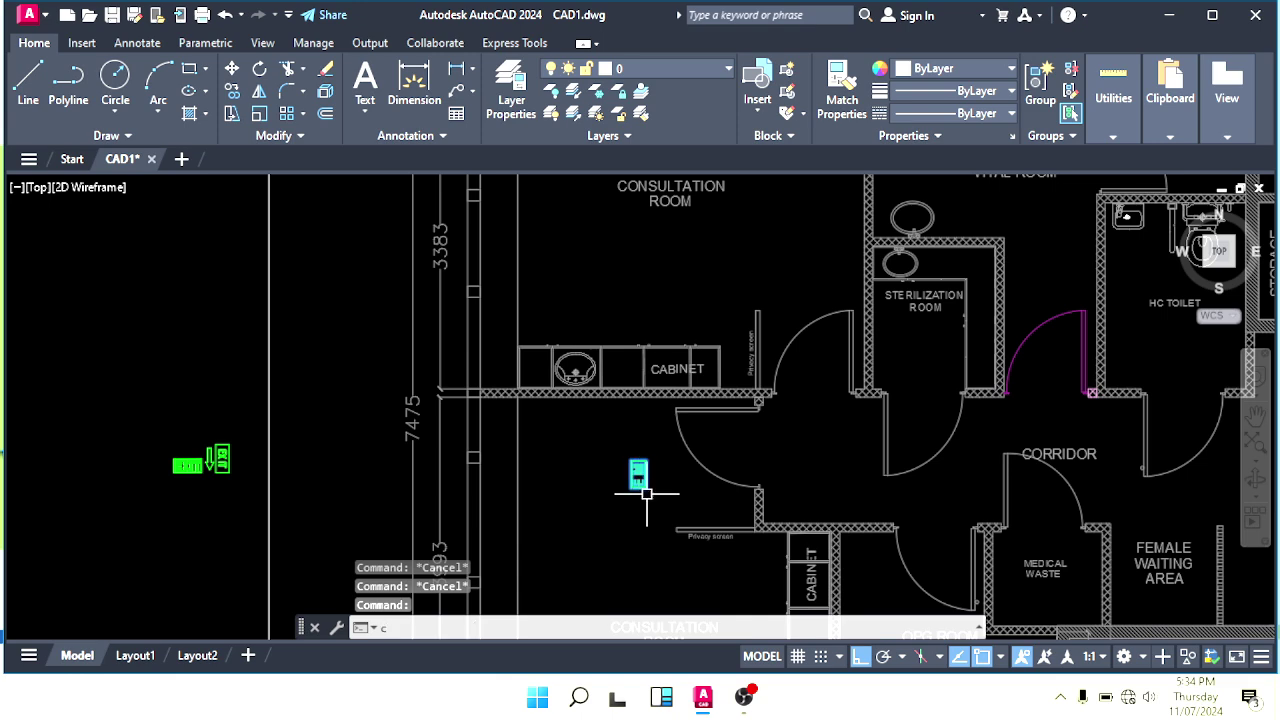
pyautogui.write('o')
pyautogui.click(645, 487)
pyautogui.moveTo(652, 354); pyautogui.dragTo(661, 485, button='middle')
pyautogui.click(678, 411)
pyautogui.press('Escape')
pyautogui.press('Escape')
# Step: Rotate the copied E M sign in the upper consultation room so it reads horizontally
pyautogui.click(675, 398)
pyautogui.click(629, 414)
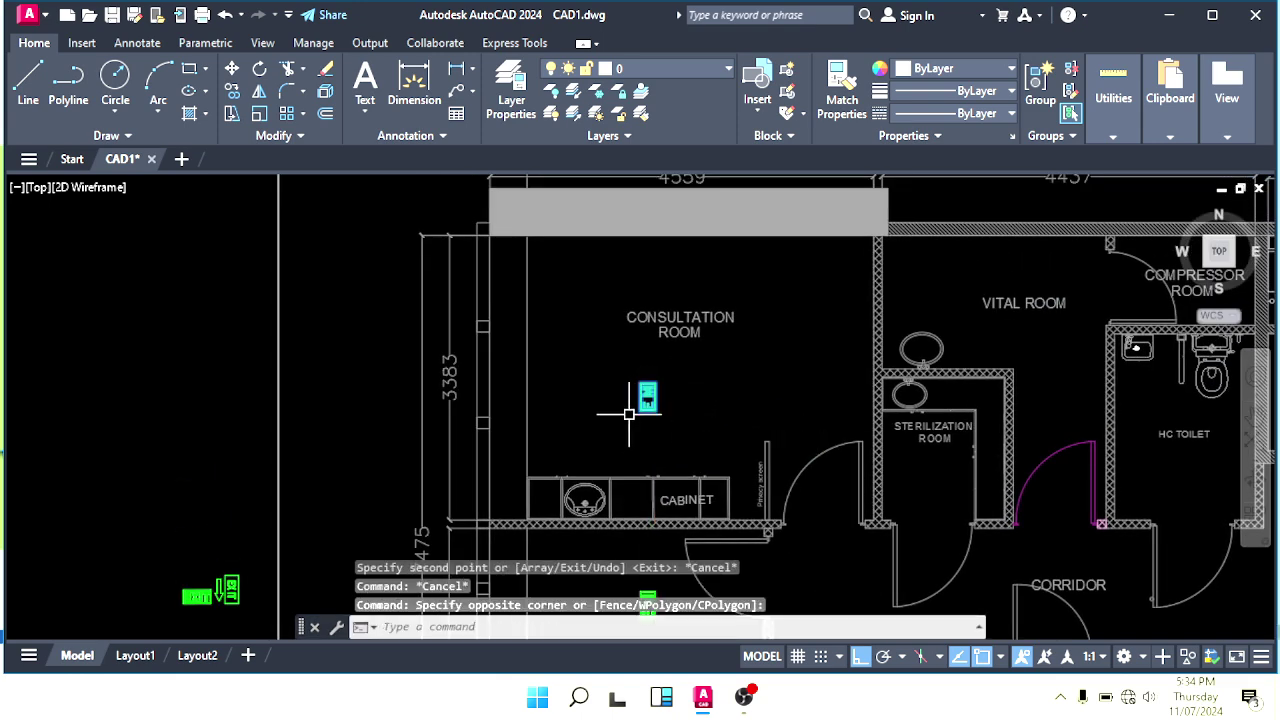
pyautogui.moveTo(648, 419); pyautogui.dragTo(686, 405, button='middle')
pyautogui.write('ro')
pyautogui.scroll(6, 718, 417)
pyautogui.click(689, 367)
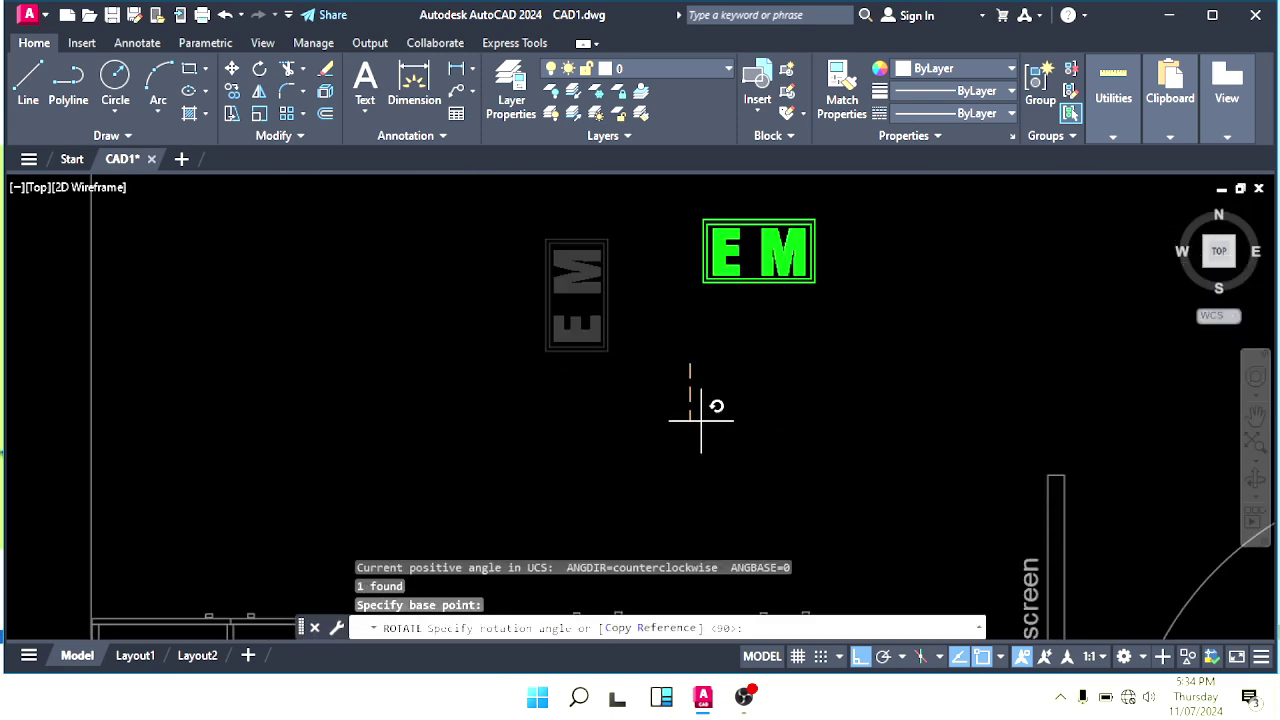
pyautogui.click(698, 432)
# Step: Move the horizontal E M sign straight across the upper consultation room to above its door
pyautogui.scroll(-4, 660, 465)
pyautogui.click(697, 425)
pyautogui.click(692, 374)
pyautogui.scroll(2, 766, 324)
pyautogui.write('m')
pyautogui.click(699, 369)
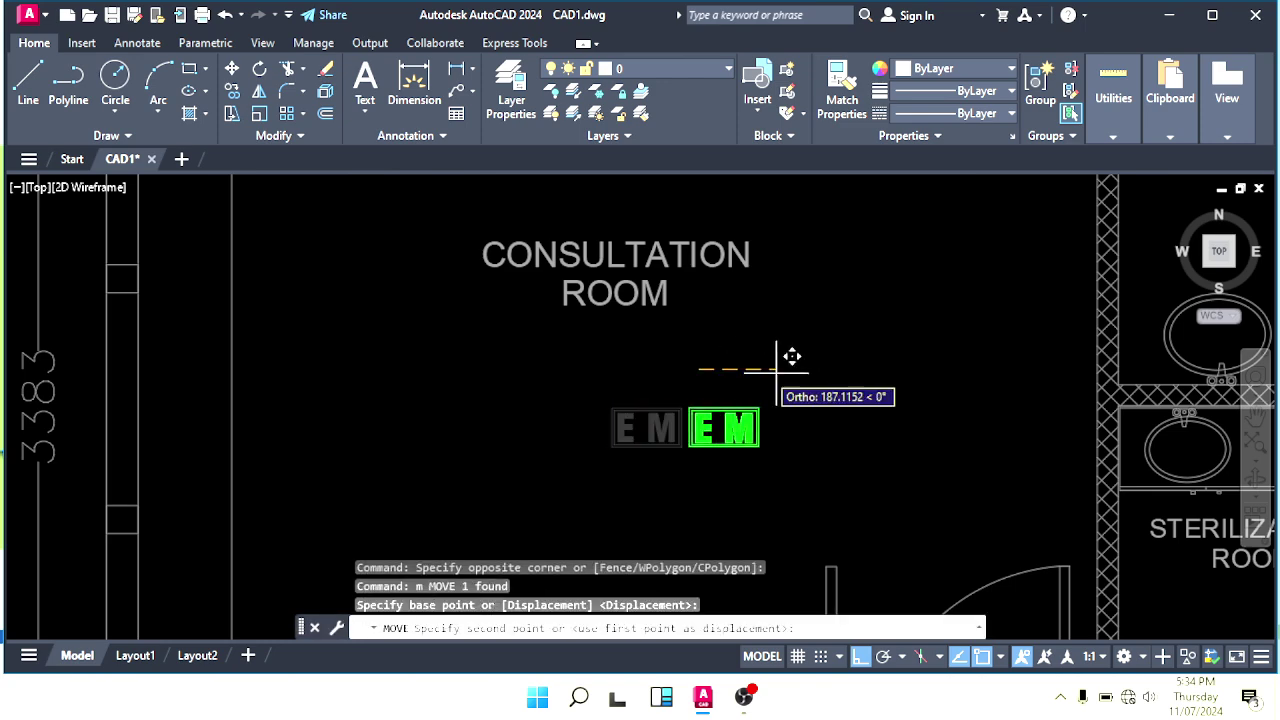
pyautogui.click(1021, 386)
pyautogui.scroll(-2, 940, 411)
pyautogui.moveTo(915, 440); pyautogui.dragTo(737, 362, button='middle')
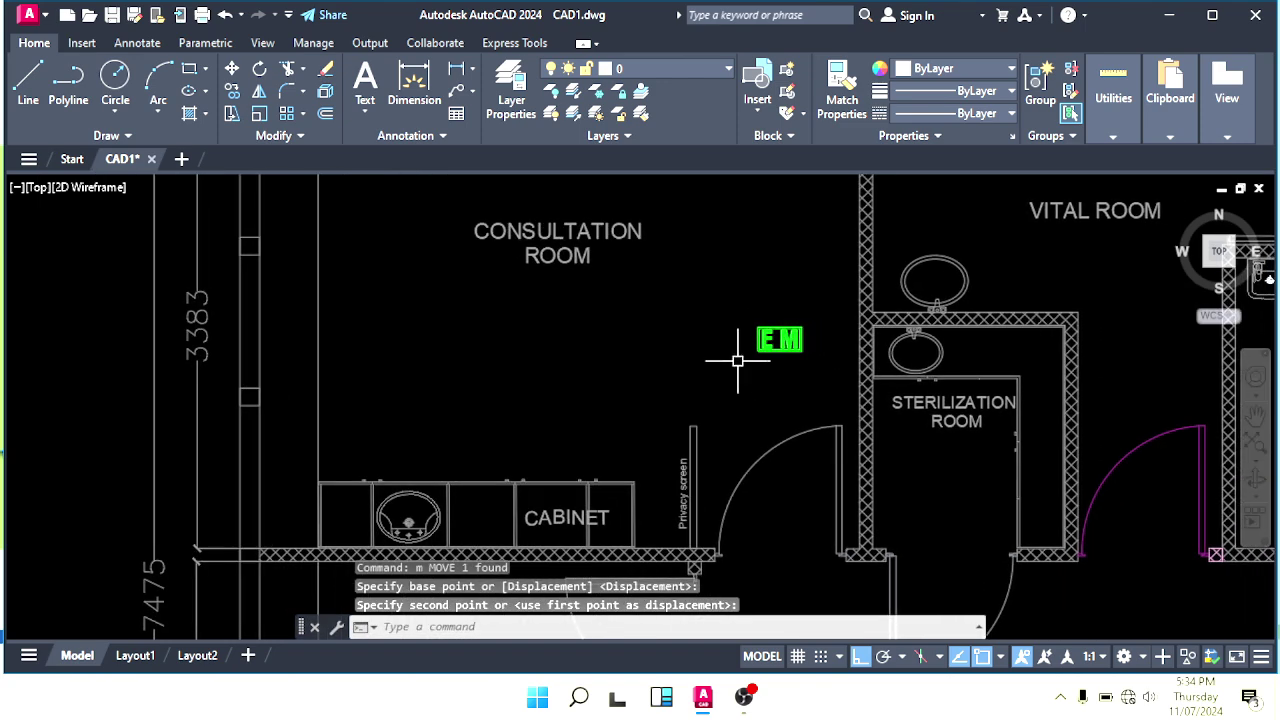
# Step: Nudge the E M sign slightly to fine-tune its position above the upper consultation room's door
pyautogui.press('Escape')
pyautogui.click(771, 353)
pyautogui.scroll(6, 768, 402)
pyautogui.scroll(-4, 766, 411)
pyautogui.write('m')
pyautogui.click(796, 410)
pyautogui.click(782, 409)
pyautogui.press('Escape')
# Step: Check the E M sign's placement above the upper consultation room's door
pyautogui.scroll(-3, 683, 378)
pyautogui.moveTo(768, 411)
pyautogui.mouseDown(button='middle')
pyautogui.moveTo(682, 378)
pyautogui.moveTo(694, 375)
pyautogui.mouseUp(button='middle')
pyautogui.scroll(2, 672, 388)
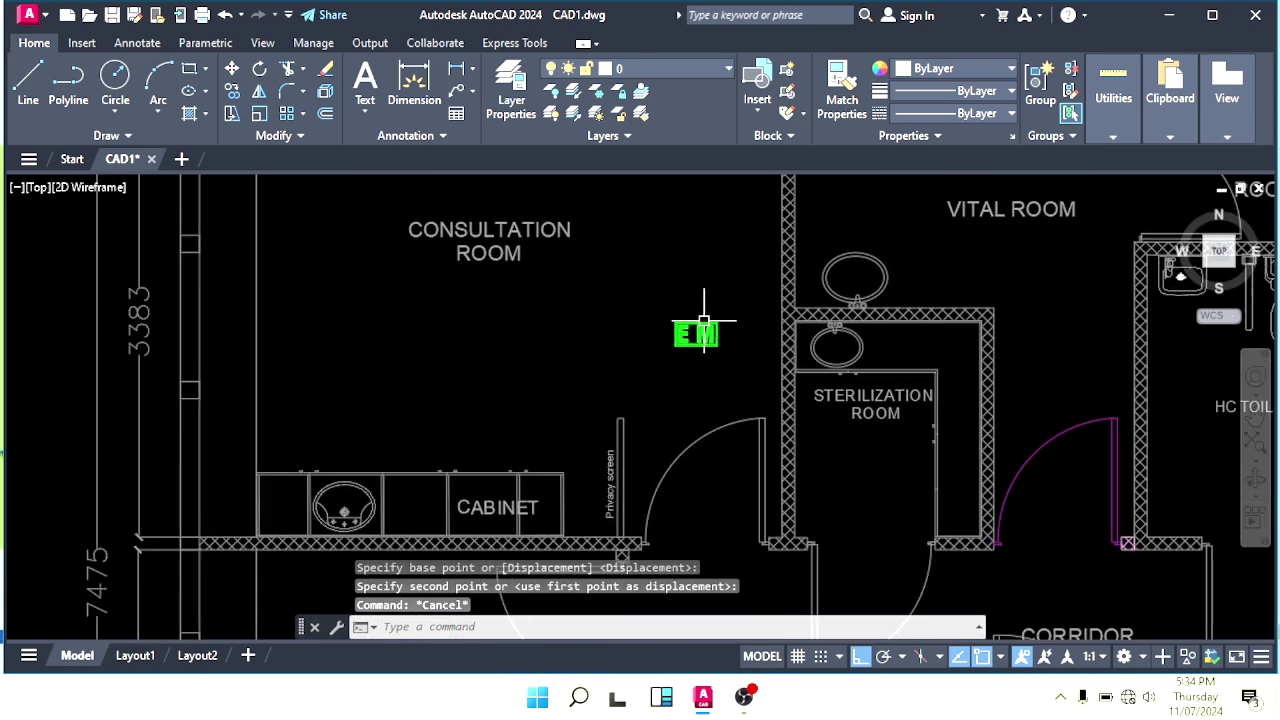
pyautogui.scroll(-2, 620, 388)
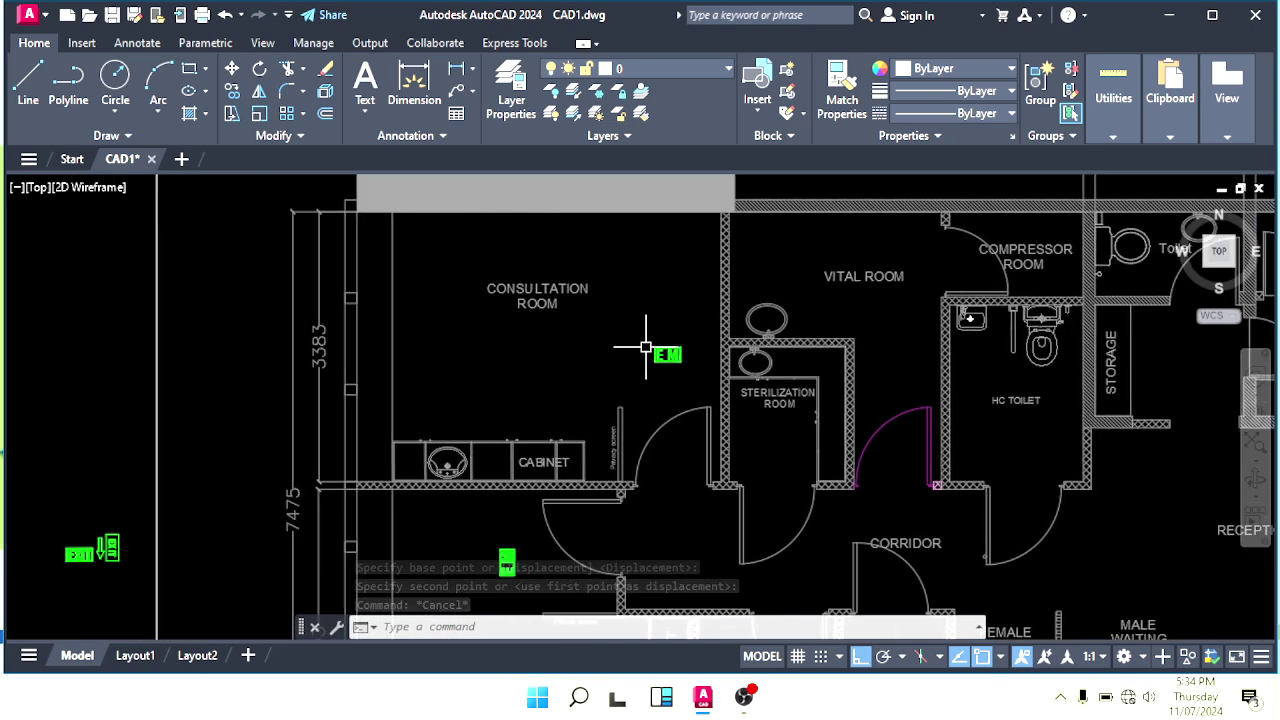
pyautogui.scroll(1, 646, 350)
pyautogui.scroll(1, 520, 395)
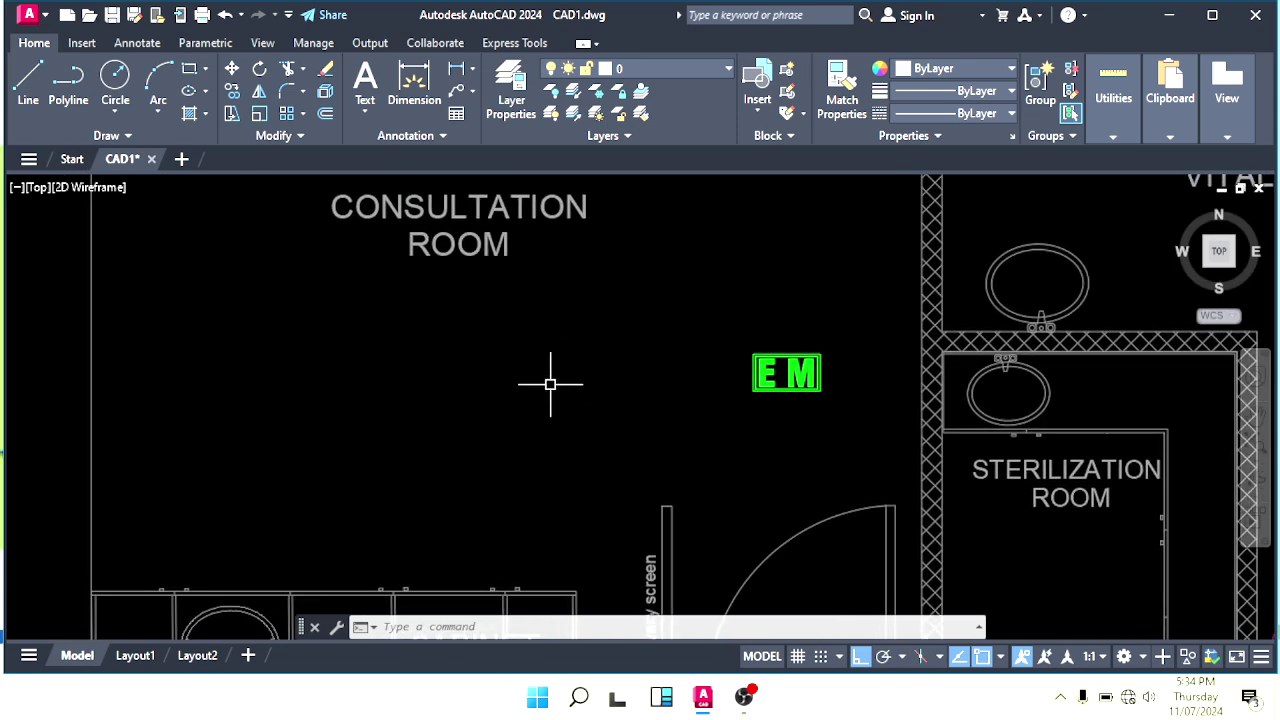
pyautogui.scroll(-2, 493, 369)
pyautogui.moveTo(625, 352); pyautogui.dragTo(589, 351, button='middle')
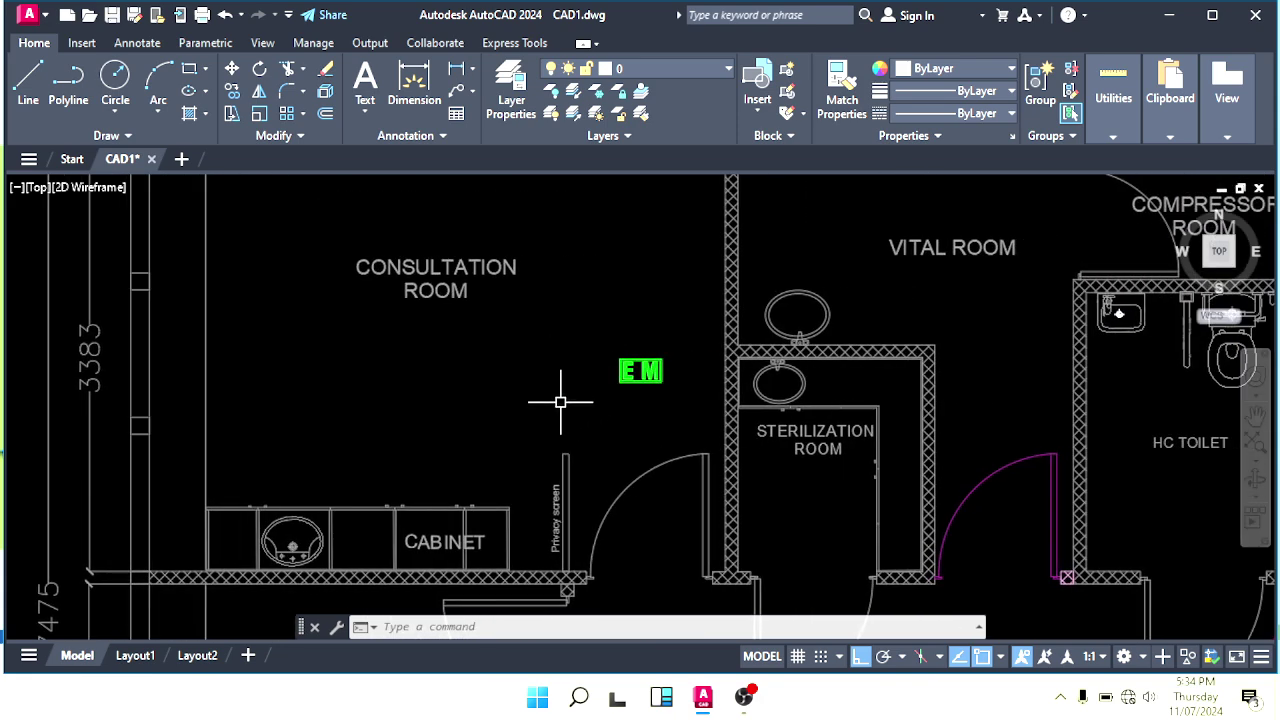
# Step: Copy the upper consultation room's E M sign with Ortho off into the vital room, above the magenta door
pyautogui.scroll(2, 650, 392)
pyautogui.click(652, 381)
pyautogui.moveTo(608, 417); pyautogui.dragTo(534, 444, button='middle')
pyautogui.write('co')
pyautogui.press('space')
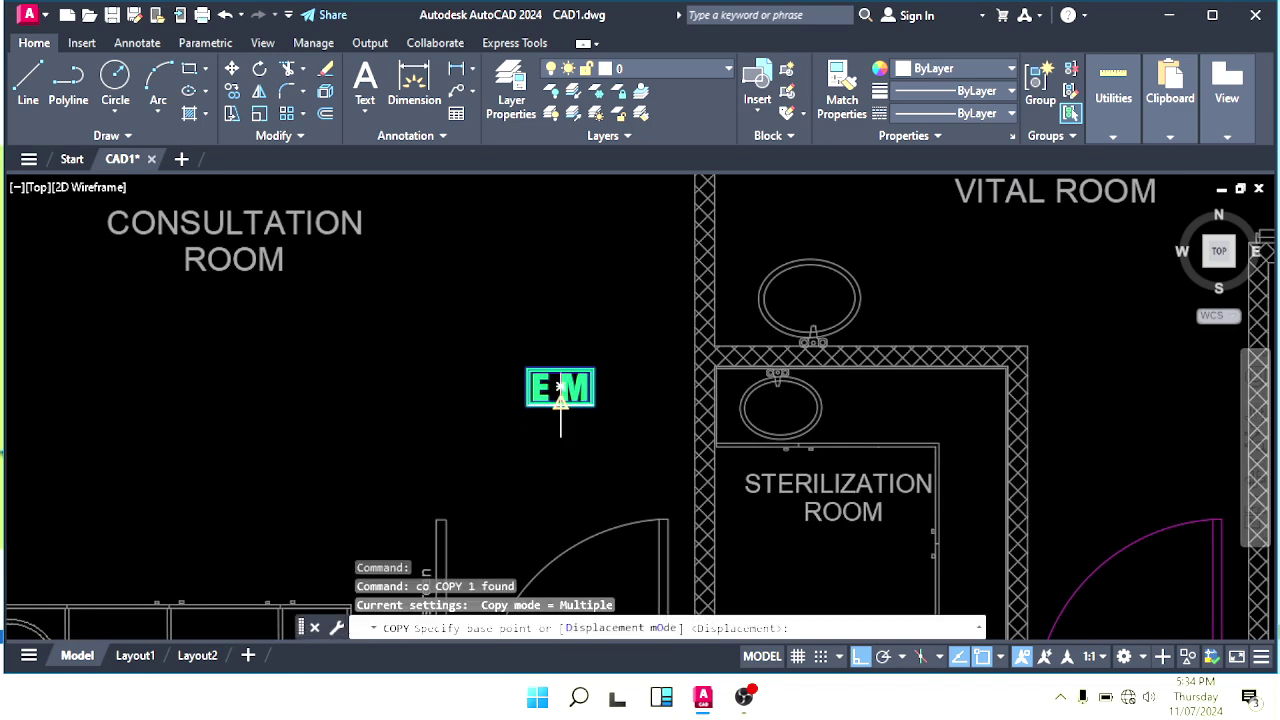
pyautogui.click(560, 390)
pyautogui.click(855, 658)
pyautogui.scroll(-2, 1074, 500)
pyautogui.moveTo(1074, 500); pyautogui.dragTo(658, 395, button='middle')
pyautogui.scroll(2, 671, 402)
pyautogui.scroll(-3, 700, 365)
pyautogui.scroll(3, 677, 343)
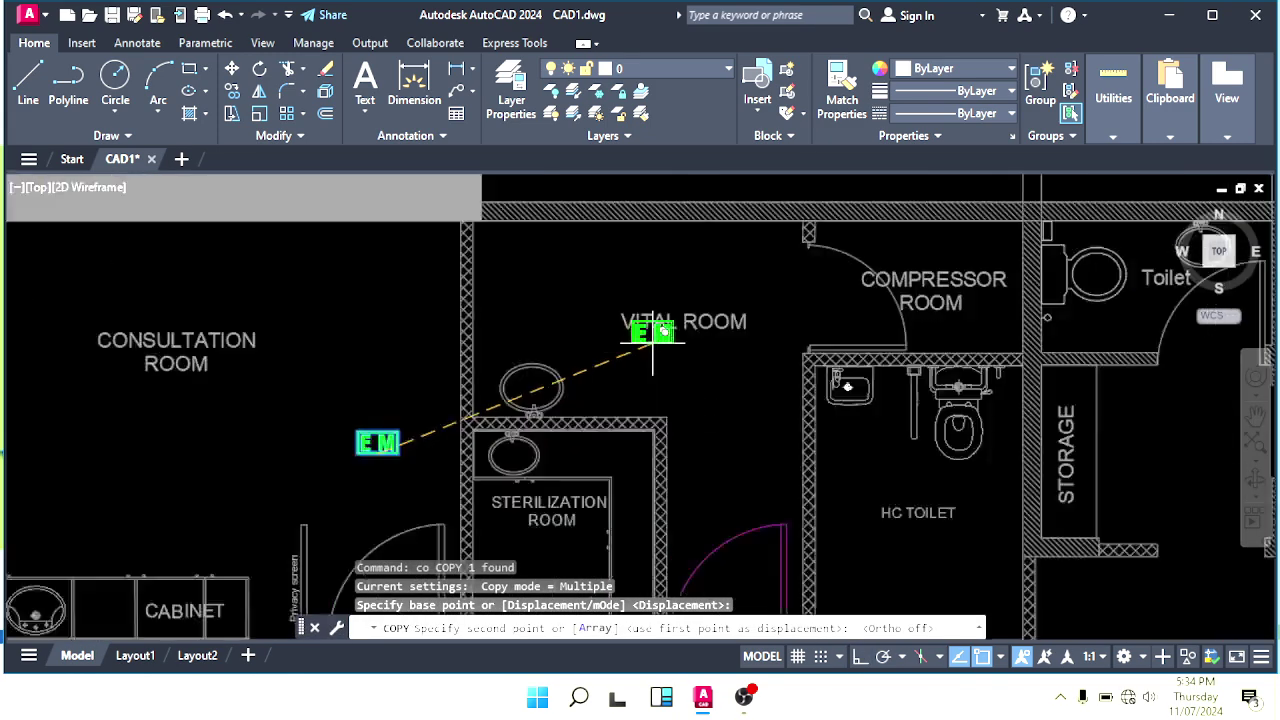
pyautogui.moveTo(694, 279)
pyautogui.mouseDown(button='middle')
pyautogui.moveTo(705, 373)
pyautogui.moveTo(654, 360)
pyautogui.mouseUp(button='middle')
pyautogui.click(702, 367)
pyautogui.press('Escape')
# Step: Copy the vital room's E M sign into the lobby between the storage and the pantry
pyautogui.scroll(-4, 702, 370)
pyautogui.scroll(2, 665, 336)
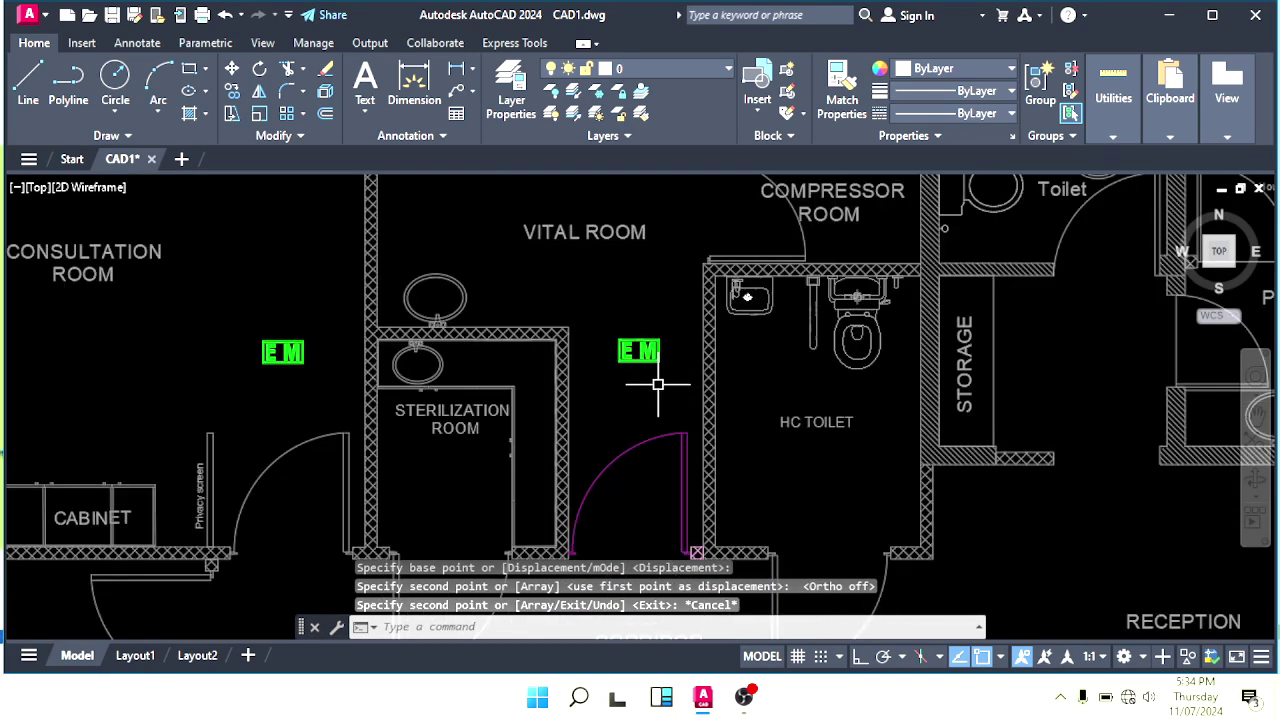
pyautogui.scroll(-3, 648, 426)
pyautogui.scroll(2, 640, 430)
pyautogui.scroll(-2, 638, 433)
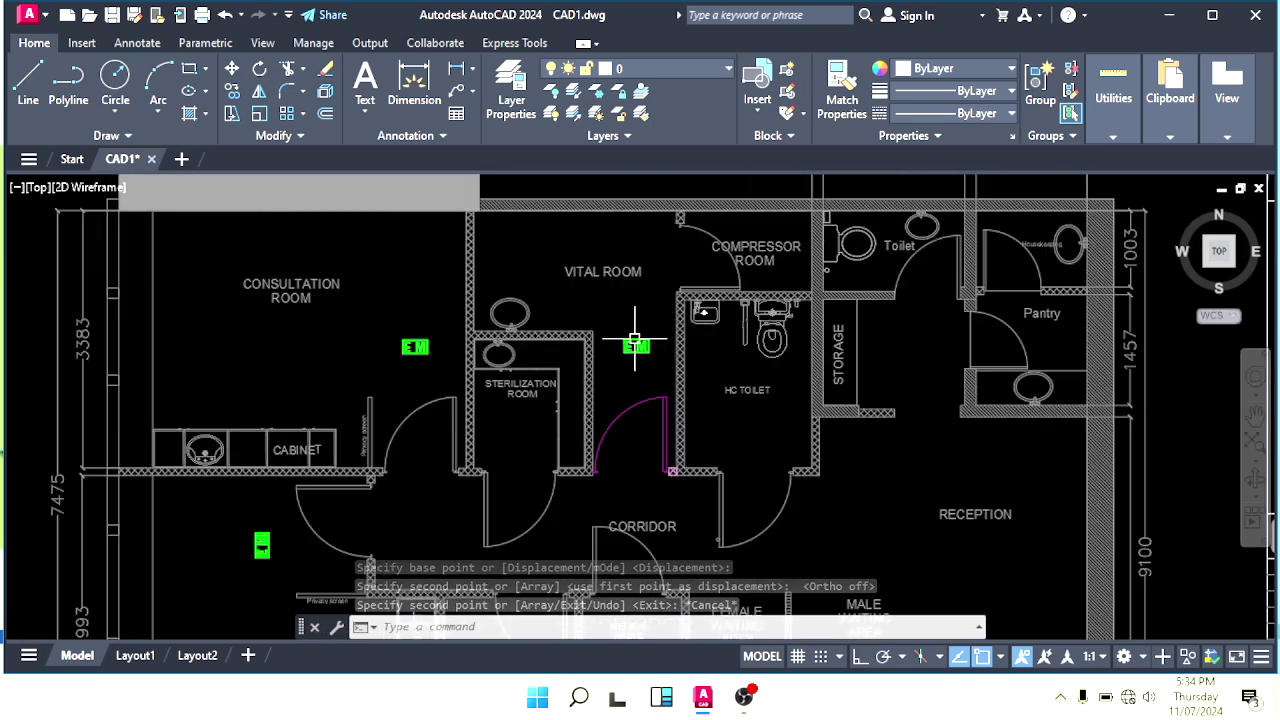
pyautogui.scroll(2, 611, 393)
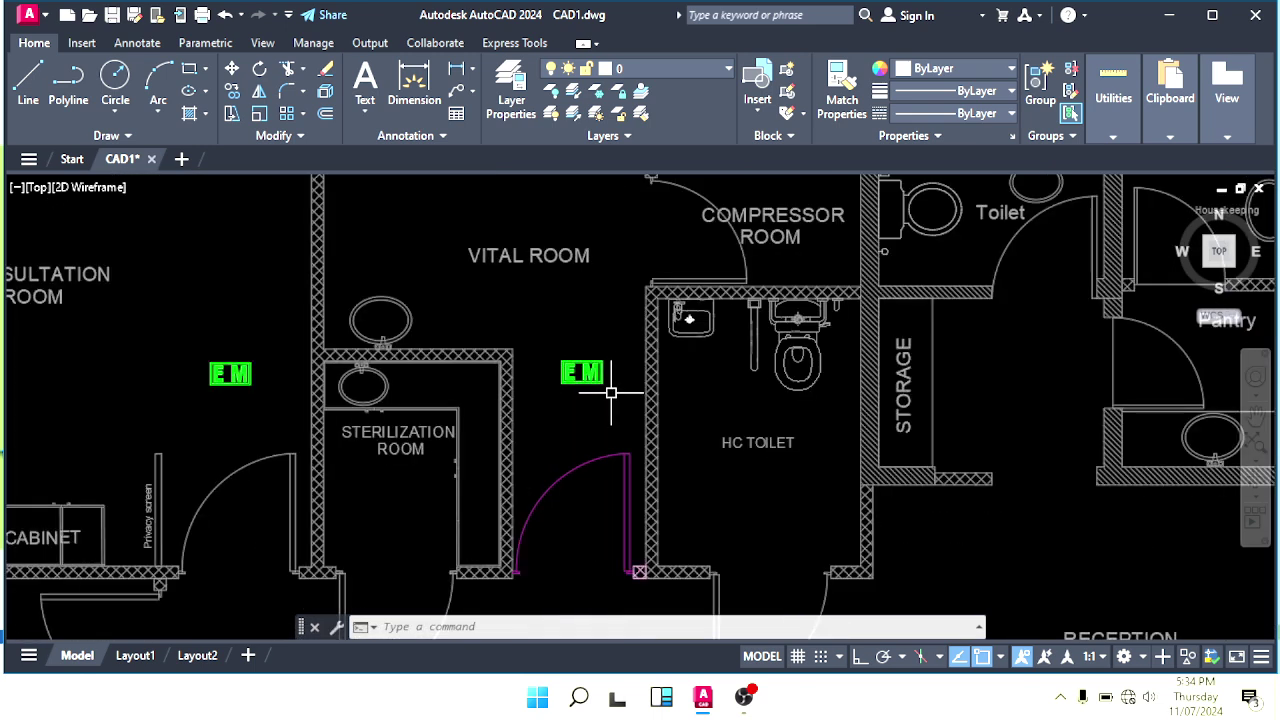
pyautogui.moveTo(584, 391); pyautogui.dragTo(566, 394, button='middle')
pyautogui.write('co')
pyautogui.press('Return')
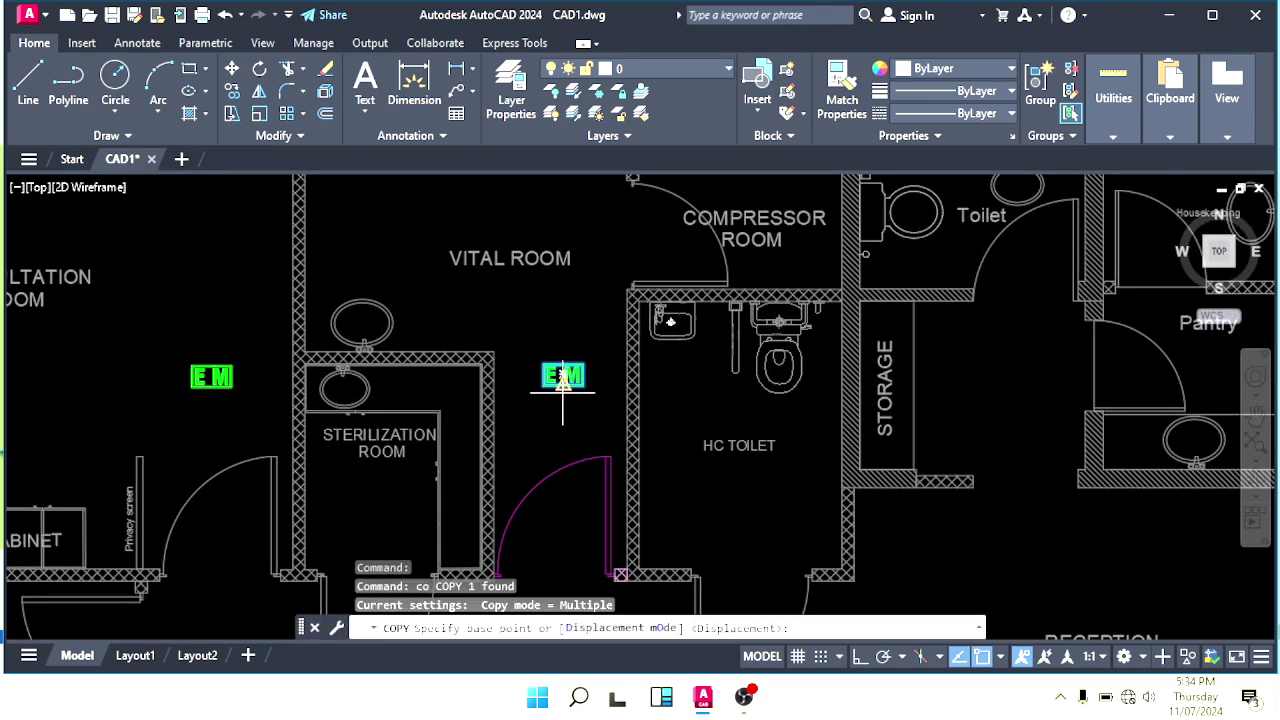
pyautogui.click(563, 389)
pyautogui.scroll(-2, 703, 409)
pyautogui.scroll(4, 710, 390)
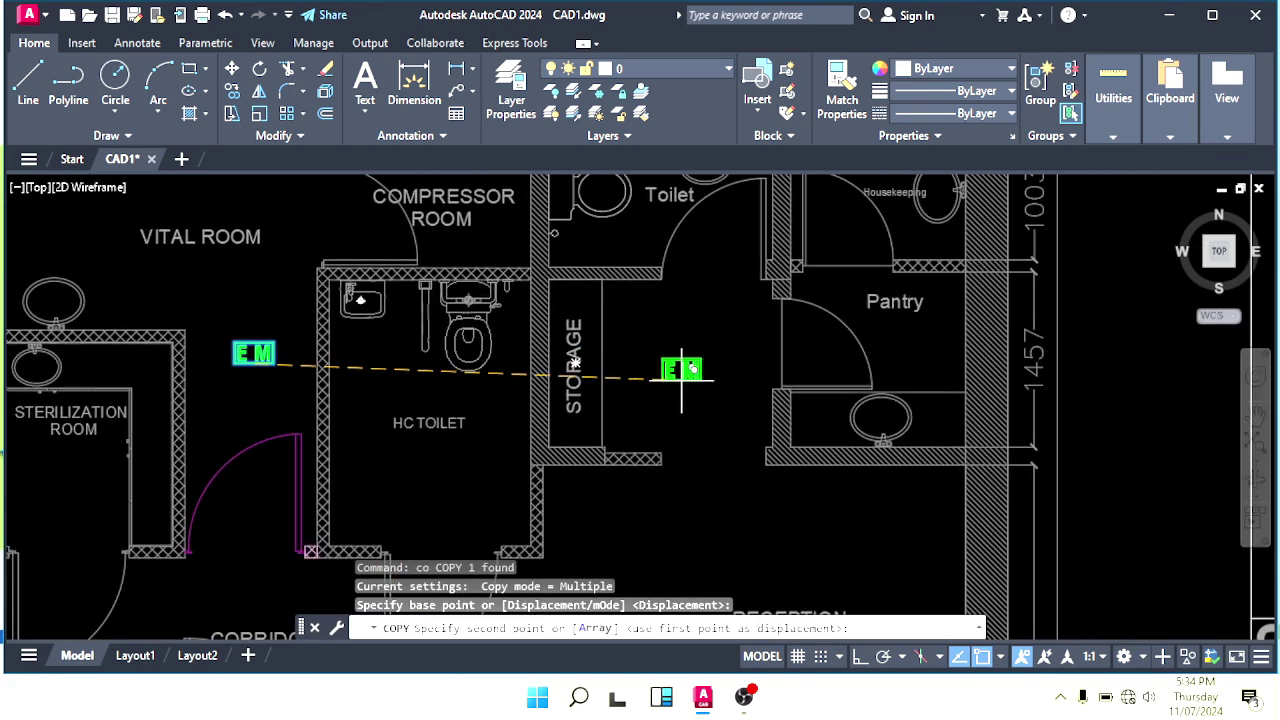
pyautogui.click(683, 355)
pyautogui.press('Escape')
# Step: Examine the pantry lobby and the OPG room to judge where E M signs are needed
pyautogui.scroll(-3, 677, 394)
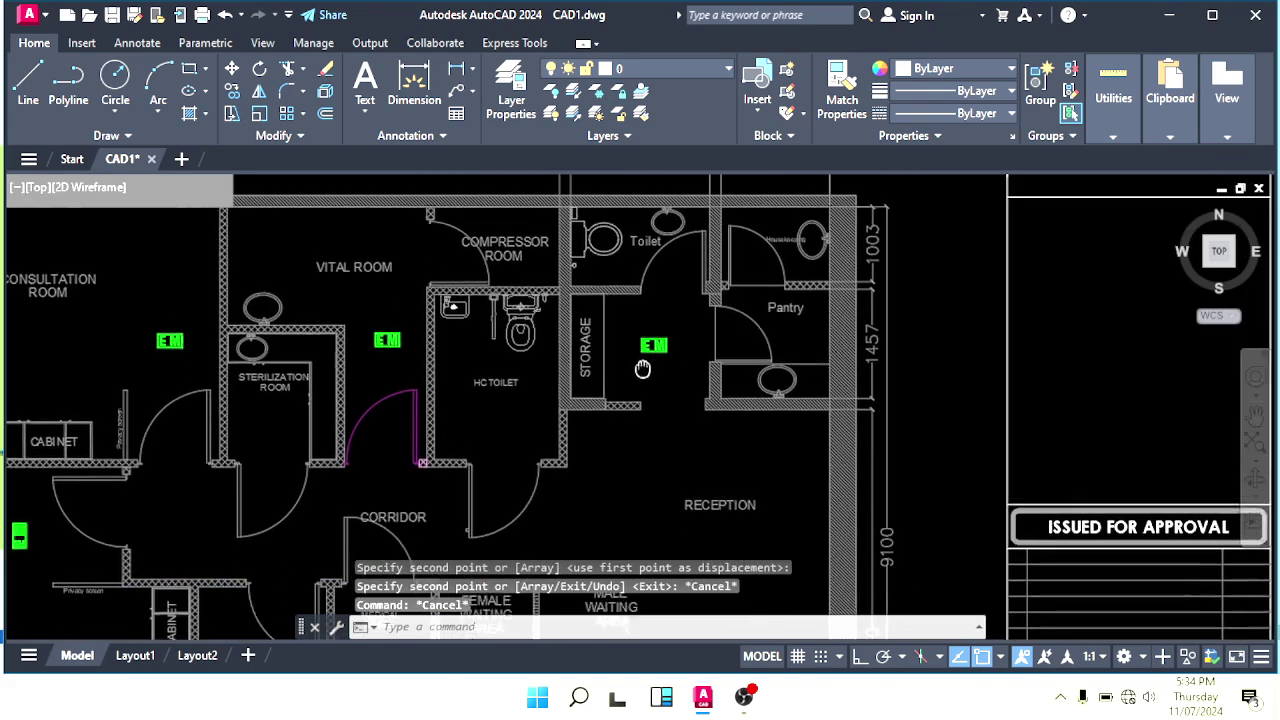
pyautogui.scroll(4, 772, 350)
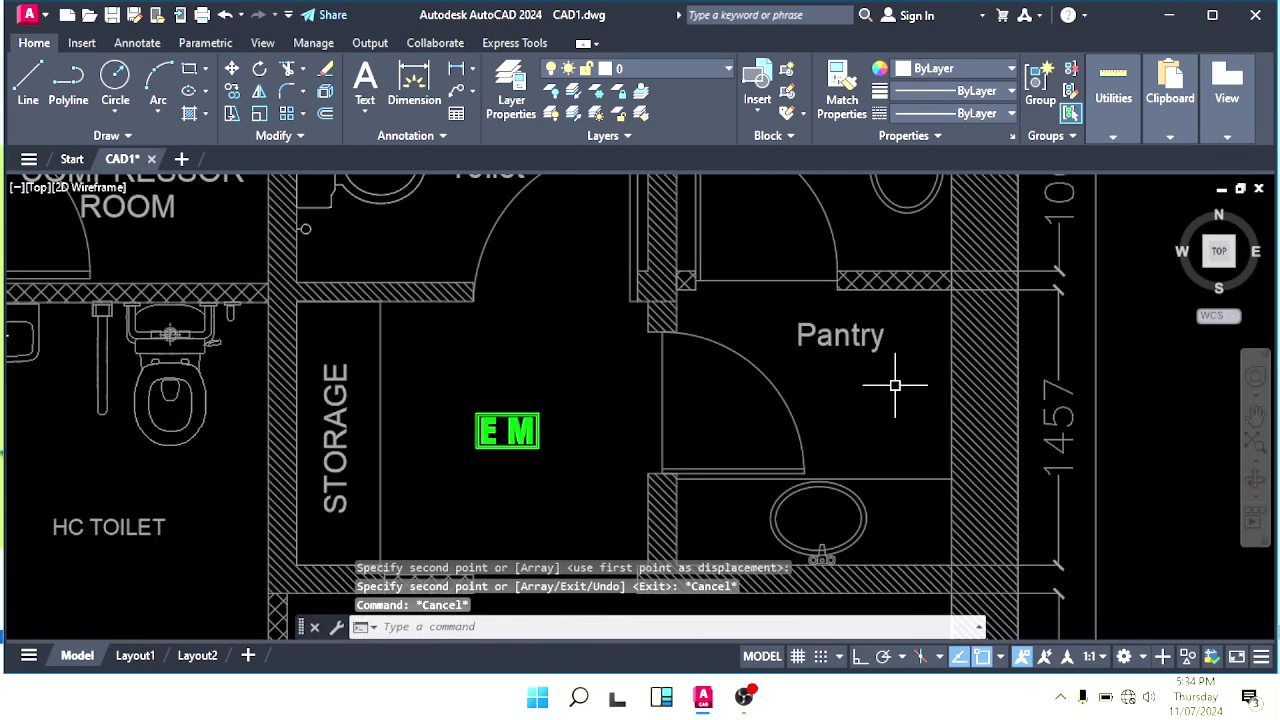
pyautogui.scroll(-2, 806, 380)
pyautogui.moveTo(748, 392); pyautogui.dragTo(700, 401, button='middle')
pyautogui.scroll(-2, 700, 401)
pyautogui.moveTo(349, 527)
pyautogui.mouseDown(button='middle')
pyautogui.moveTo(538, 444)
pyautogui.moveTo(654, 343)
pyautogui.mouseUp(button='middle')
pyautogui.moveTo(532, 509); pyautogui.dragTo(551, 454, button='middle')
pyautogui.scroll(2, 607, 504)
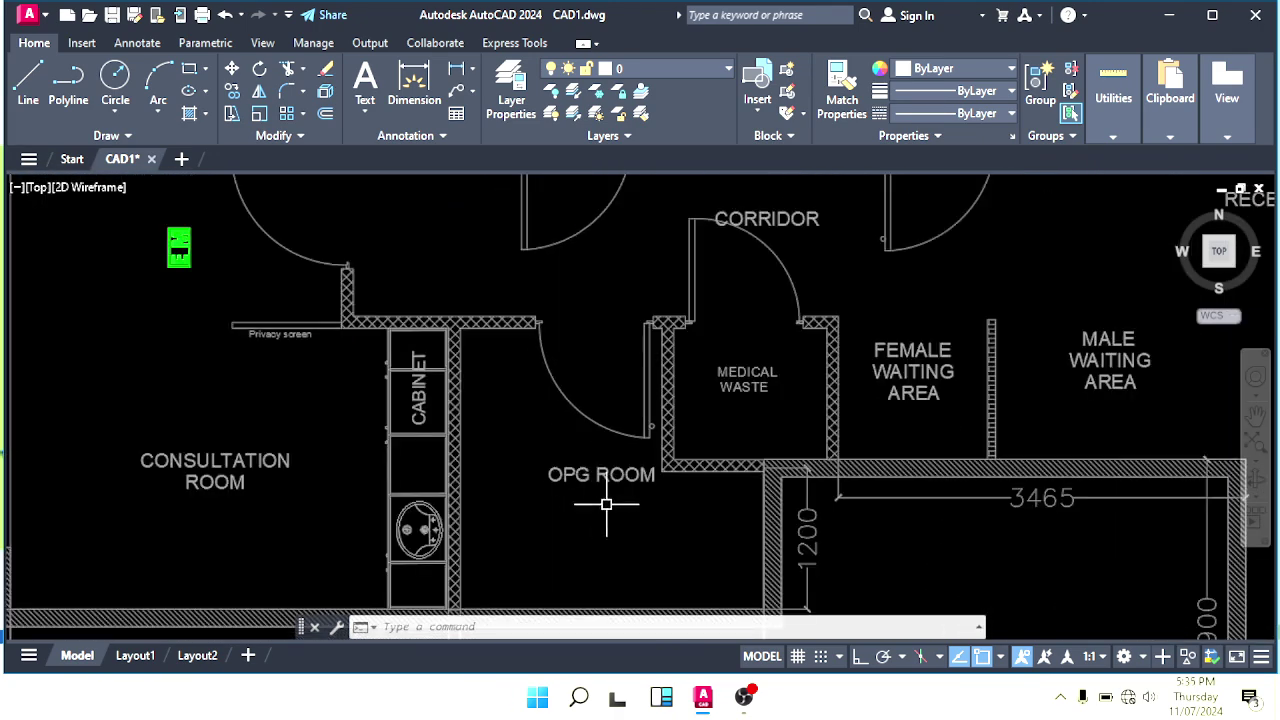
pyautogui.moveTo(608, 497); pyautogui.dragTo(578, 477, button='middle')
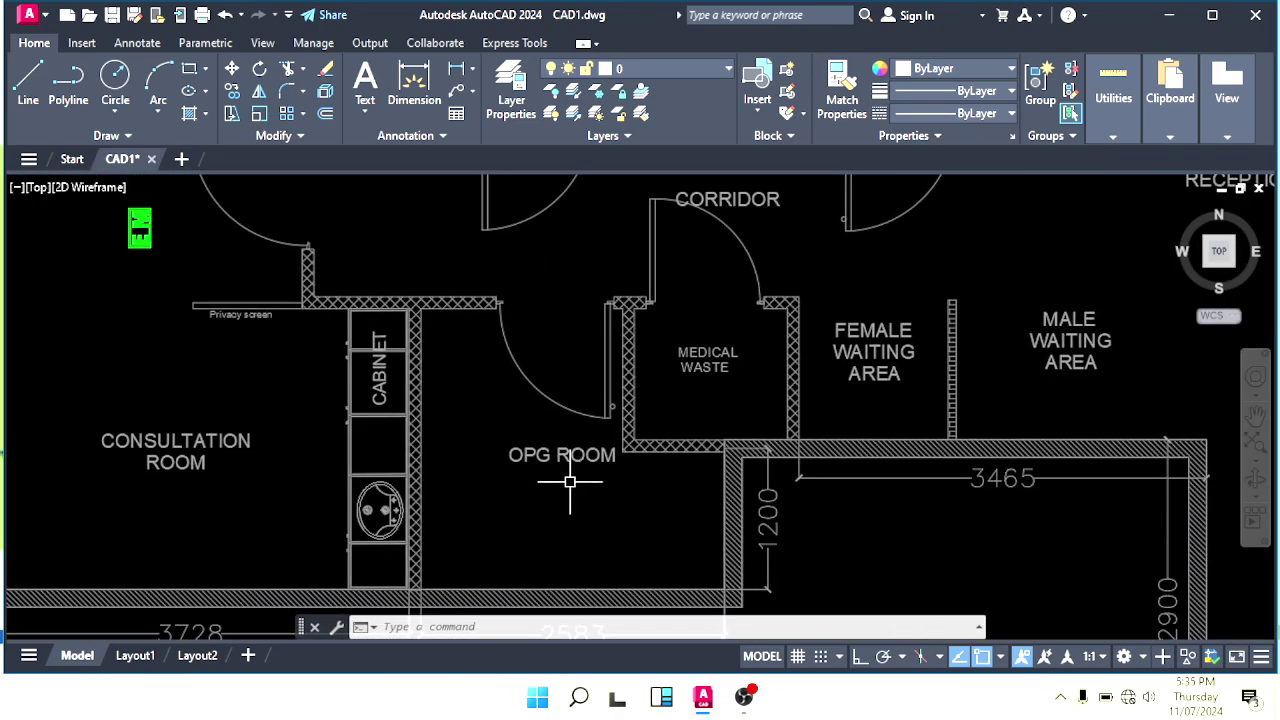
pyautogui.scroll(-3, 554, 483)
pyautogui.scroll(1, 559, 470)
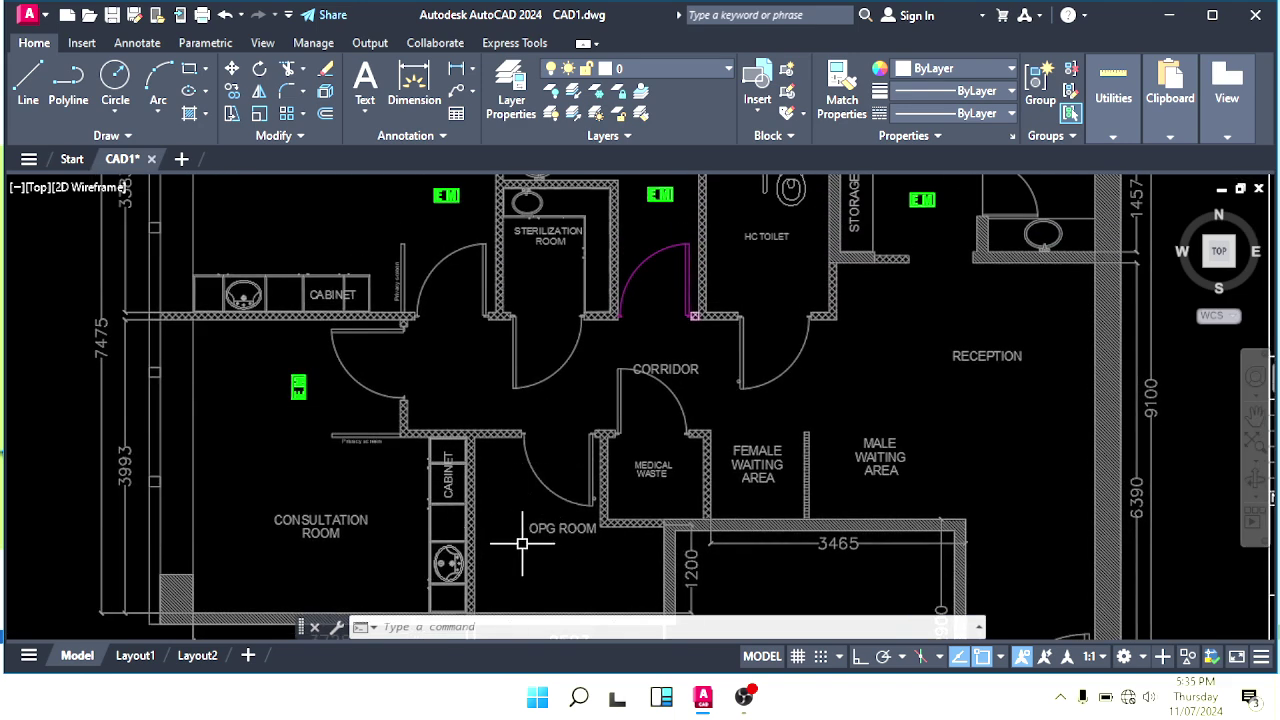
pyautogui.moveTo(547, 573); pyautogui.dragTo(573, 447, button='middle')
pyautogui.scroll(2, 531, 517)
pyautogui.click(559, 424)
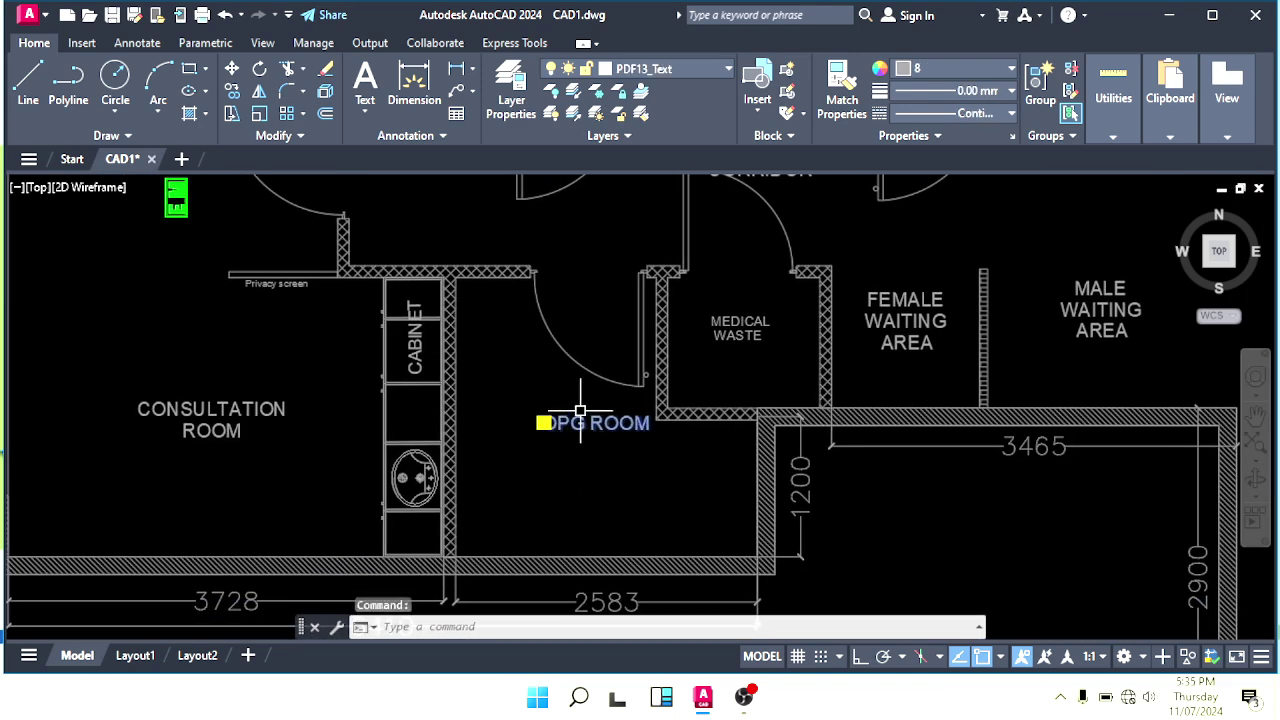
pyautogui.scroll(4, 544, 422)
pyautogui.scroll(-4, 544, 428)
pyautogui.scroll(2, 574, 440)
pyautogui.scroll(-2, 575, 470)
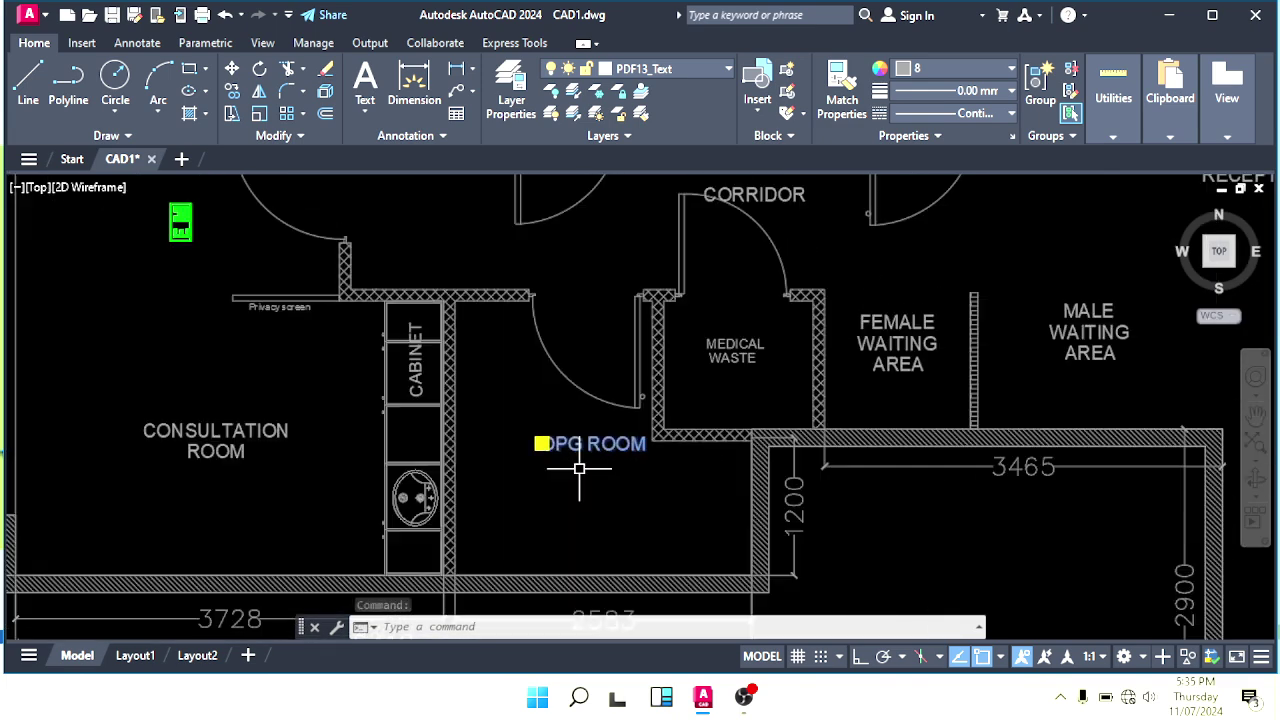
# Step: Inspect the sterilization room beside the vital room and clear the OPG ROOM label selection
pyautogui.scroll(-2, 575, 455)
pyautogui.moveTo(571, 388); pyautogui.dragTo(574, 480, button='middle')
pyautogui.moveTo(573, 366); pyautogui.dragTo(580, 440, button='middle')
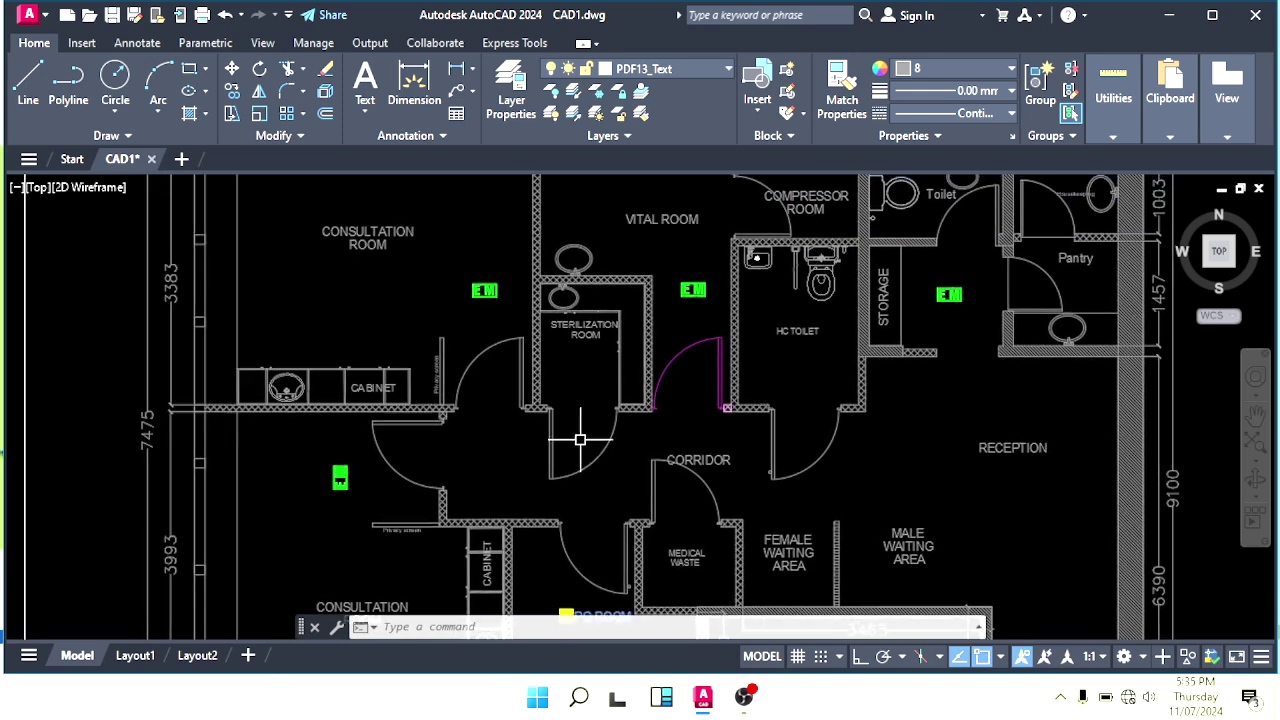
pyautogui.scroll(2, 603, 382)
pyautogui.moveTo(578, 346); pyautogui.dragTo(562, 394, button='middle')
pyautogui.press('Escape')
pyautogui.press('Escape')
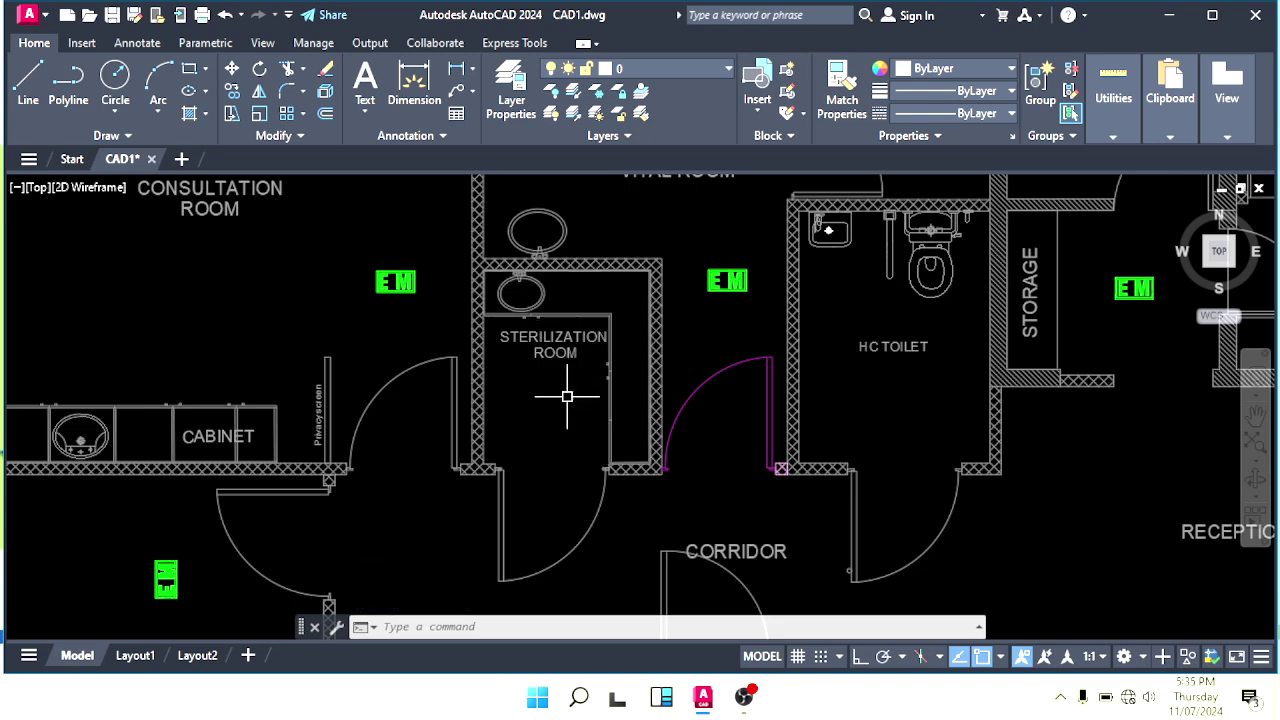
# Step: Examine the corridor, HC toilet, pantry lobby and reception to judge where the next sign is needed
pyautogui.scroll(-2, 575, 405)
pyautogui.moveTo(574, 404); pyautogui.dragTo(516, 375, button='middle')
pyautogui.moveTo(978, 298); pyautogui.dragTo(972, 263, button='middle')
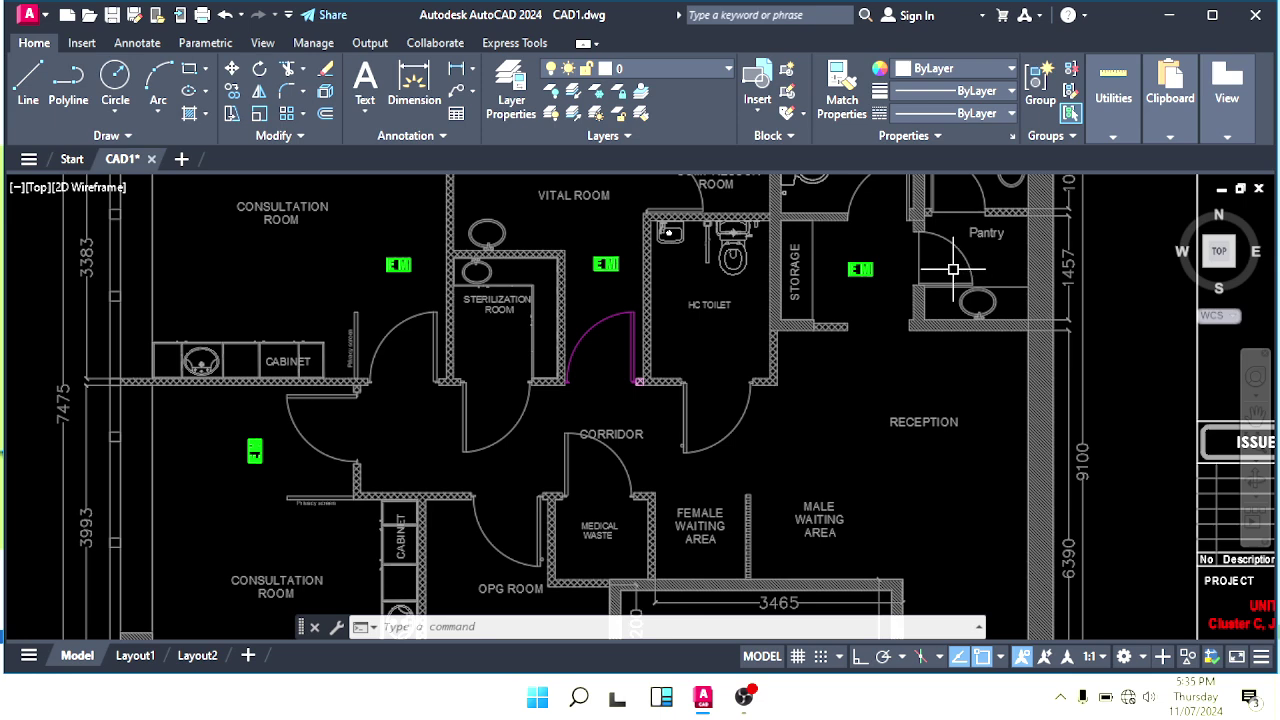
pyautogui.moveTo(953, 269); pyautogui.dragTo(922, 271, button='middle')
pyautogui.scroll(2, 915, 260)
pyautogui.moveTo(783, 323)
pyautogui.mouseDown(button='middle')
pyautogui.moveTo(840, 347)
pyautogui.moveTo(768, 346)
pyautogui.mouseUp(button='middle')
pyautogui.scroll(-2, 838, 347)
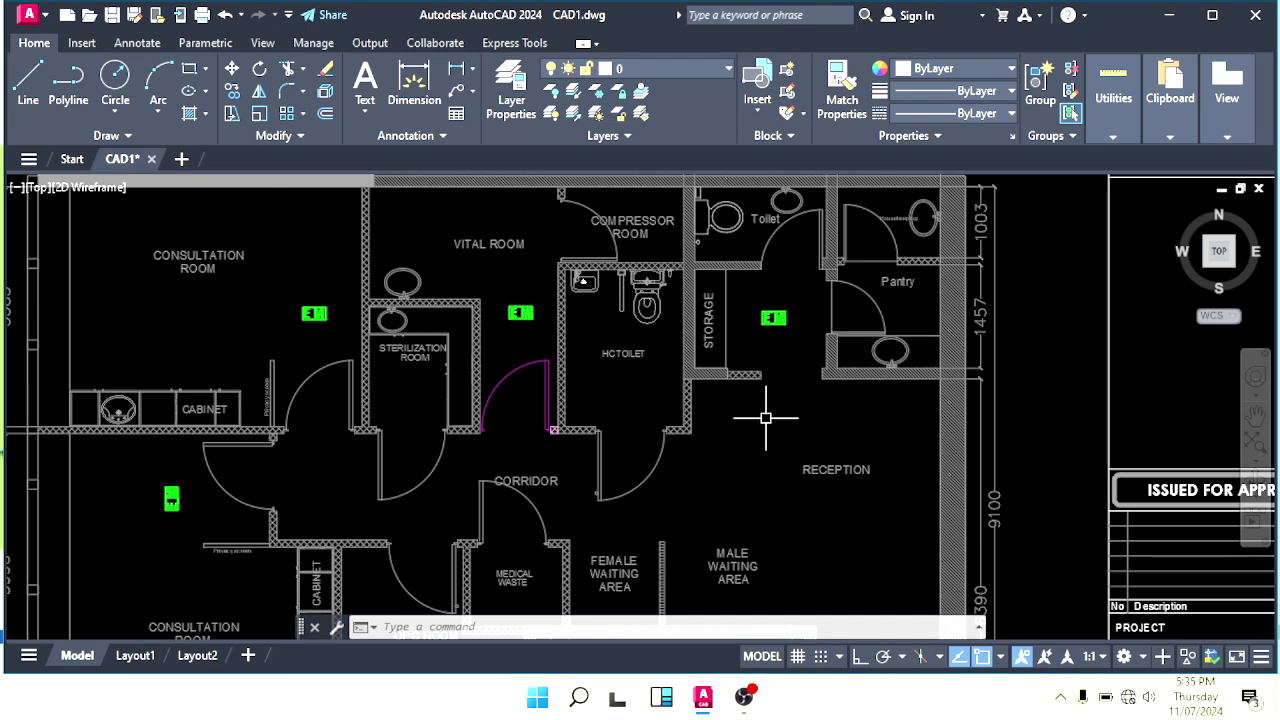
pyautogui.moveTo(766, 418); pyautogui.dragTo(804, 406, button='middle')
pyautogui.moveTo(745, 371)
pyautogui.mouseDown(button='middle')
pyautogui.moveTo(728, 405)
pyautogui.moveTo(690, 421)
pyautogui.mouseUp(button='middle')
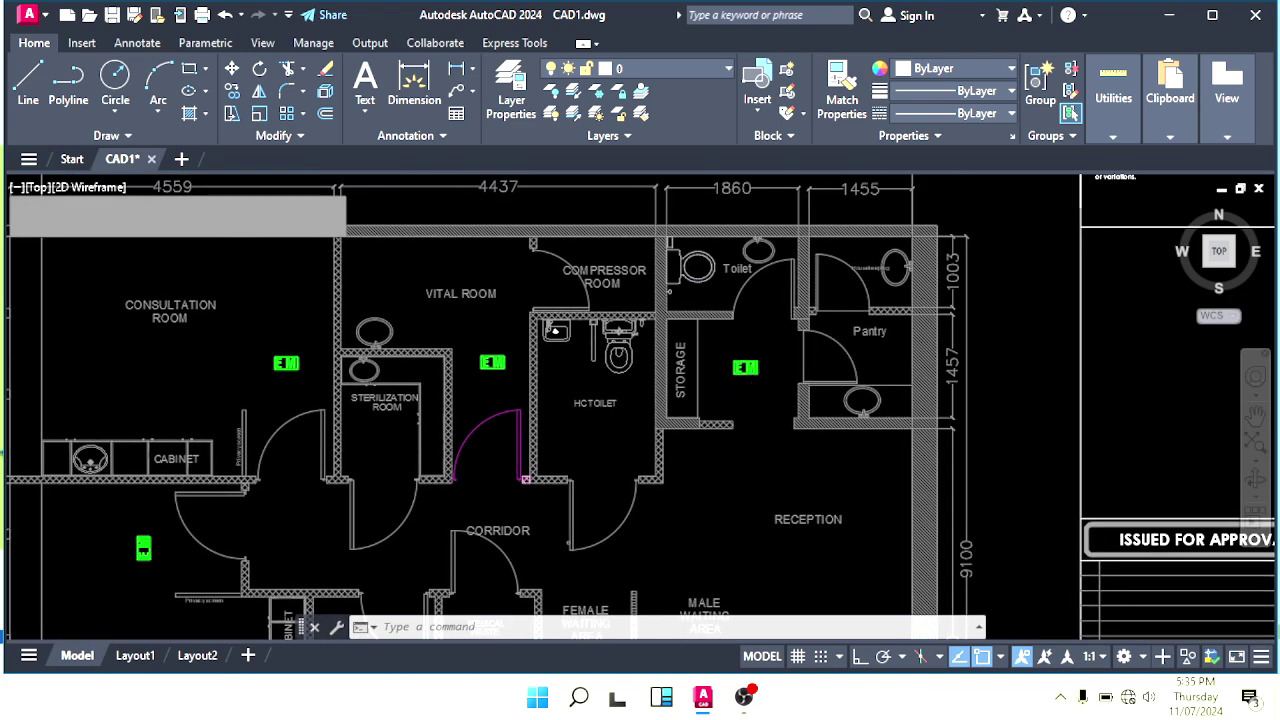
pyautogui.scroll(2, 824, 385)
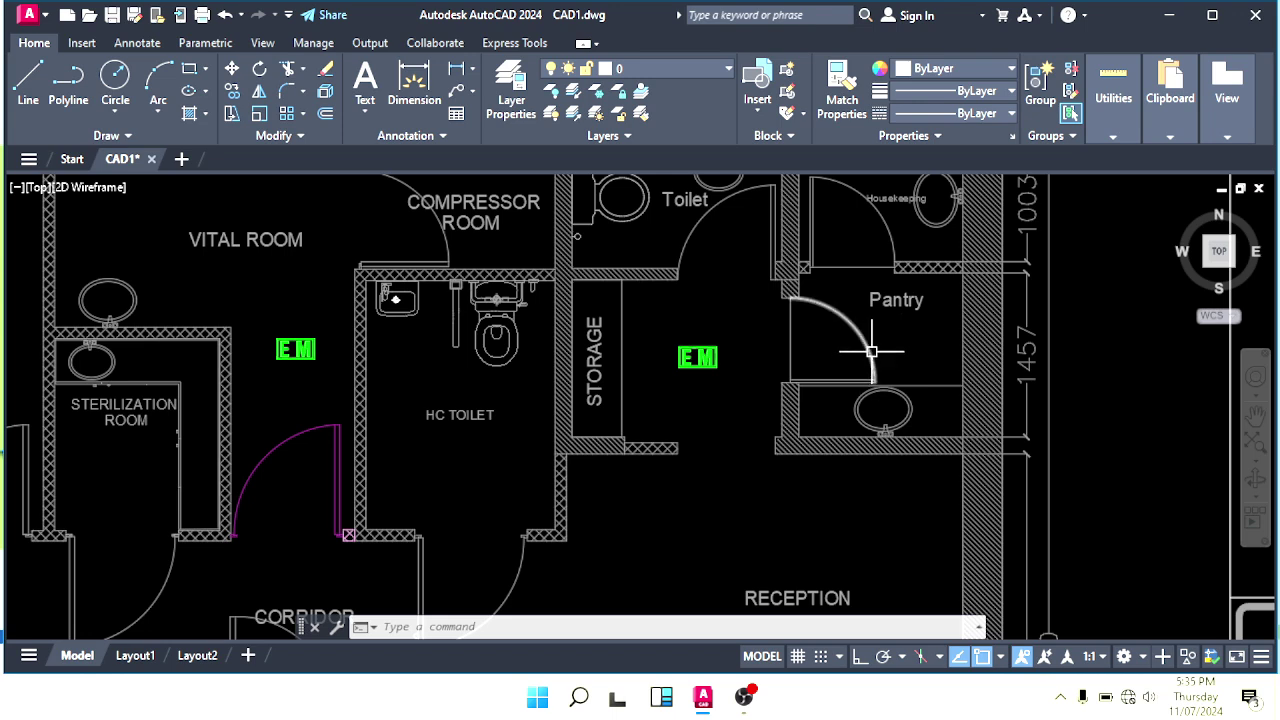
pyautogui.scroll(-2, 851, 353)
pyautogui.scroll(2, 818, 340)
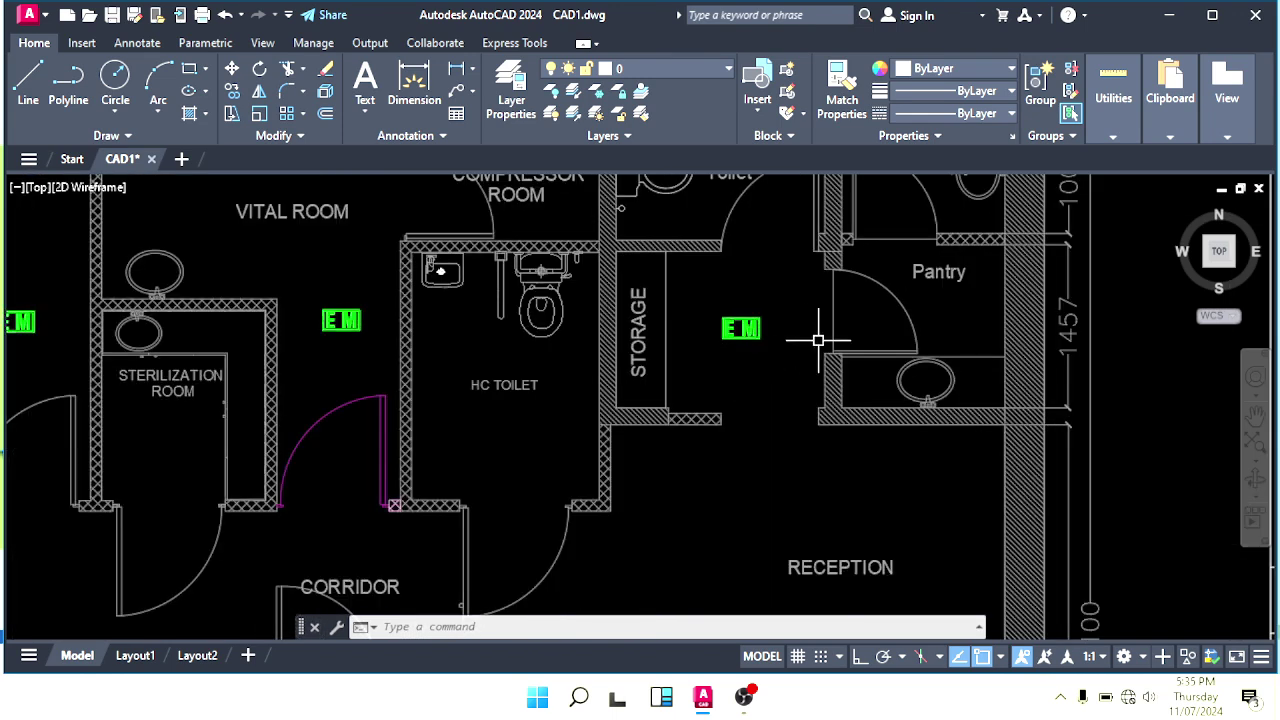
pyautogui.moveTo(795, 345); pyautogui.dragTo(727, 357, button='middle')
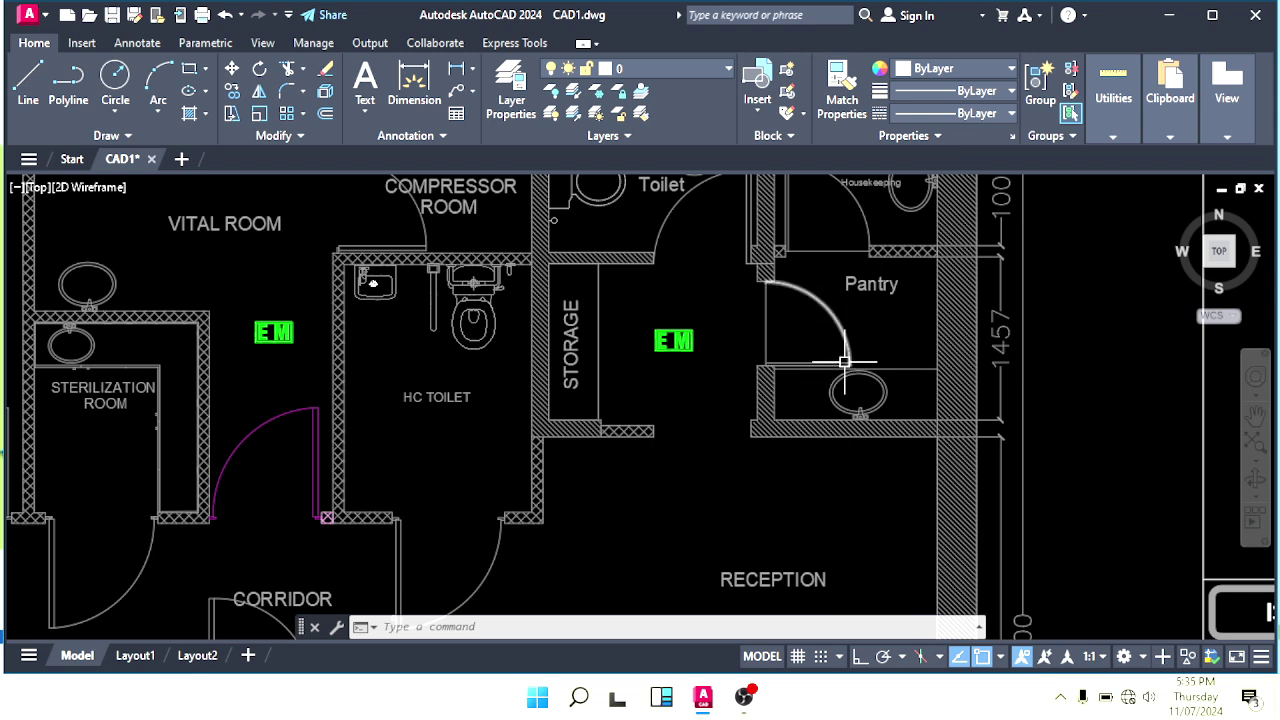
pyautogui.moveTo(710, 367); pyautogui.dragTo(736, 317, button='middle')
pyautogui.scroll(-2, 697, 376)
pyautogui.moveTo(696, 397); pyautogui.dragTo(744, 400, button='middle')
pyautogui.scroll(2, 849, 303)
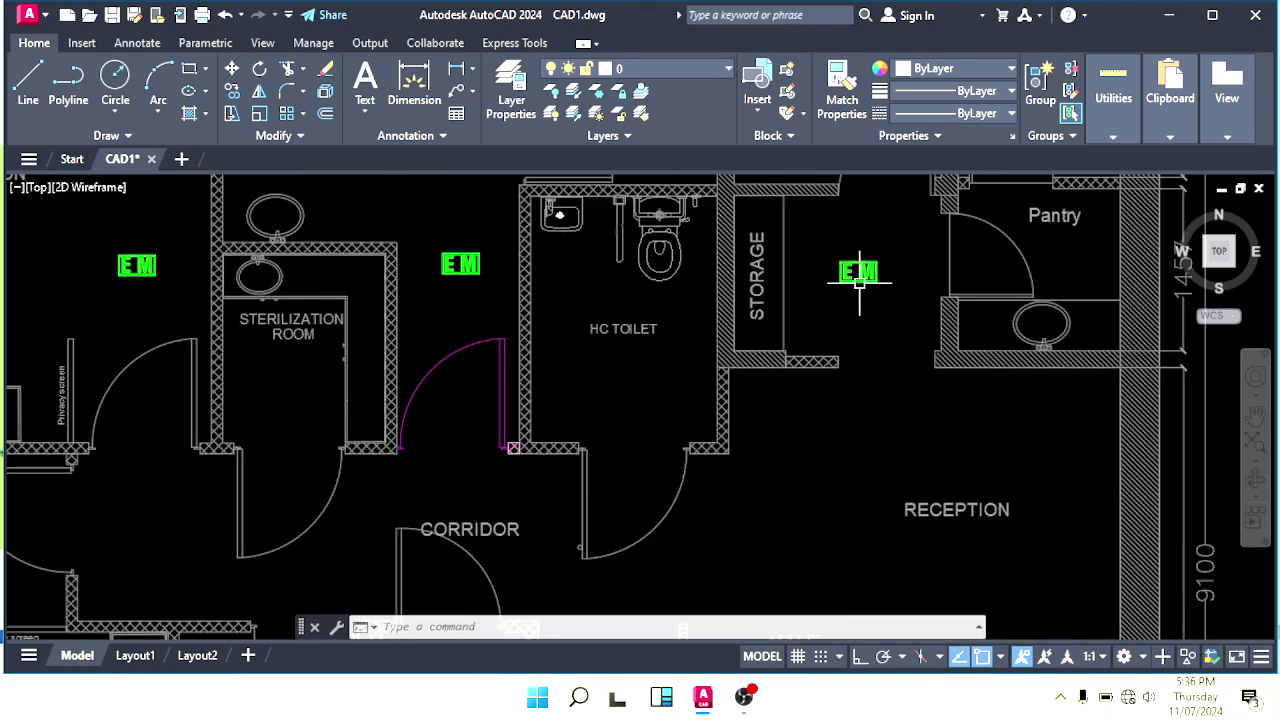
# Step: Copy the pantry lobby's E M sign into the corridor, between the sterilization room door and the medical waste door
pyautogui.click(860, 282)
pyautogui.moveTo(860, 282); pyautogui.dragTo(825, 282, button='middle')
pyautogui.write('co')
pyautogui.press('space')
pyautogui.click(822, 279)
pyautogui.scroll(-2, 708, 430)
pyautogui.moveTo(696, 413); pyautogui.dragTo(746, 288, button='middle')
pyautogui.moveTo(588, 429); pyautogui.dragTo(694, 406, button='middle')
pyautogui.scroll(2, 651, 397)
pyautogui.scroll(-2, 576, 385)
pyautogui.scroll(2, 730, 401)
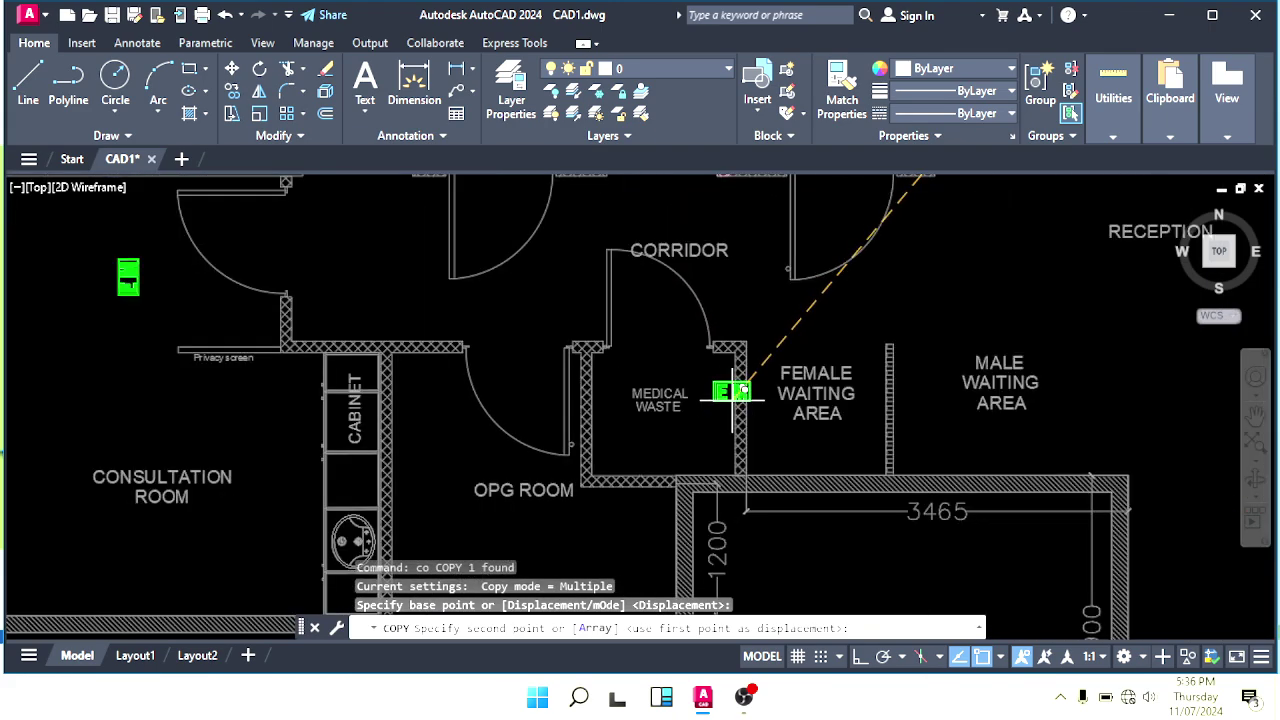
pyautogui.moveTo(547, 434); pyautogui.dragTo(610, 372, button='middle')
pyautogui.moveTo(529, 411); pyautogui.dragTo(629, 463, button='middle')
pyautogui.scroll(-2, 666, 428)
pyautogui.moveTo(781, 377); pyautogui.dragTo(759, 473, button='middle')
pyautogui.scroll(2, 702, 456)
pyautogui.moveTo(591, 469); pyautogui.dragTo(625, 407, button='middle')
pyautogui.moveTo(732, 388); pyautogui.dragTo(661, 411, button='middle')
pyautogui.scroll(2, 649, 433)
pyautogui.click(655, 434)
pyautogui.press('Escape')
# Step: Rotate the corridor's E M sign with Ortho on so it stands vertically and reads downward
pyautogui.click(661, 434)
pyautogui.write('ro')
pyautogui.press('Return')
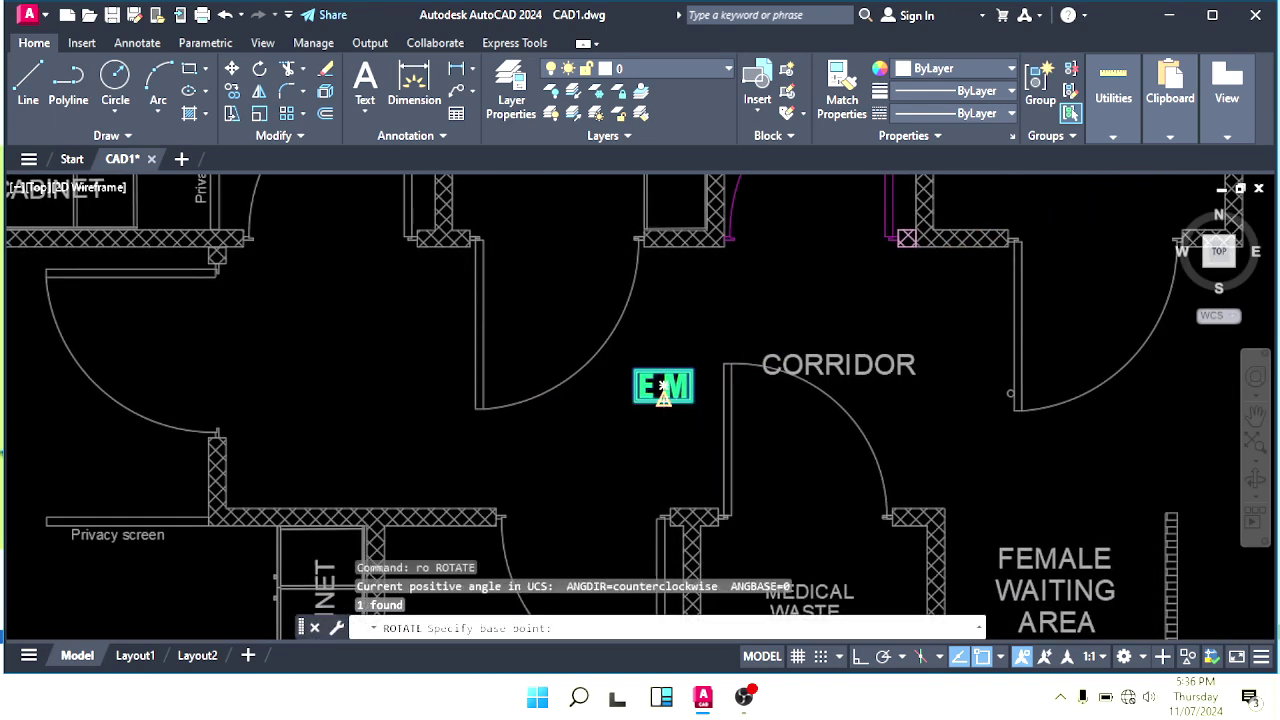
pyautogui.click(664, 387)
pyautogui.click(862, 663)
pyautogui.scroll(4, 570, 405)
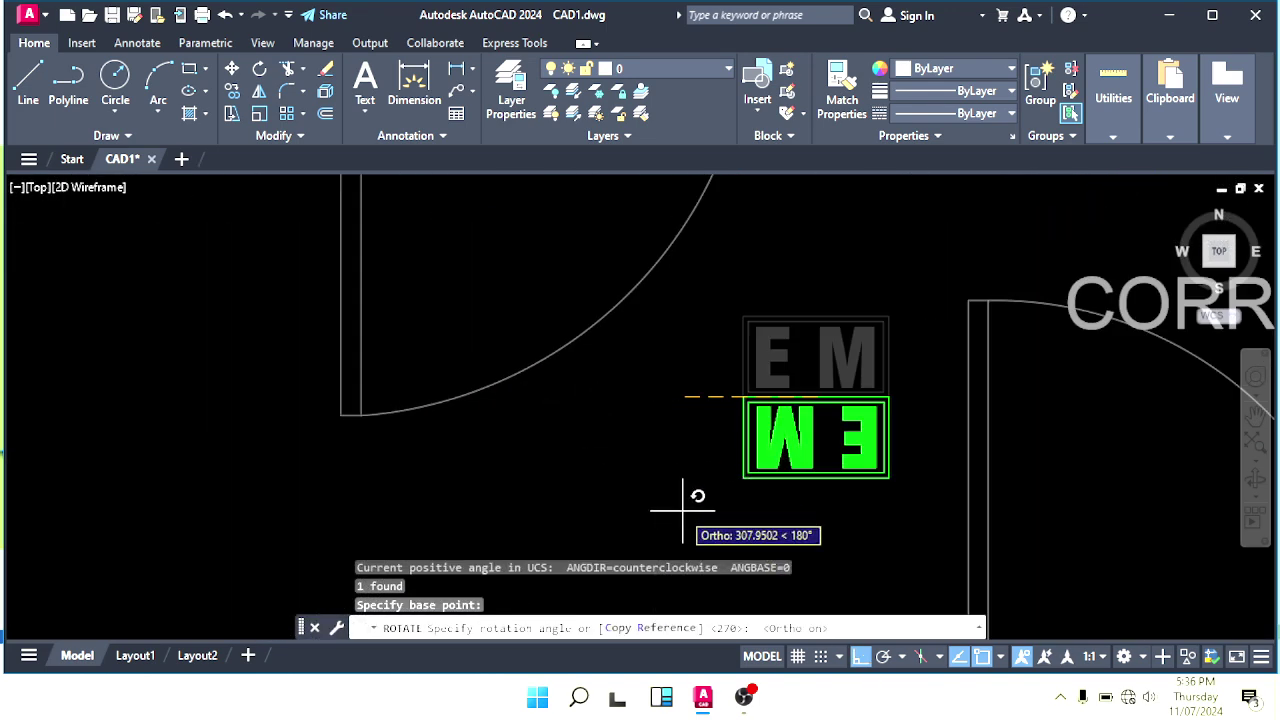
pyautogui.click(746, 540)
pyautogui.press('Escape')
# Step: Move the rotated corridor sign slightly straight up, beside the CORRIDOR label
pyautogui.scroll(-2, 857, 338)
pyautogui.moveTo(857, 338); pyautogui.dragTo(759, 399, button='middle')
pyautogui.click(759, 399)
pyautogui.moveTo(814, 330); pyautogui.dragTo(729, 357, button='middle')
pyautogui.write('m')
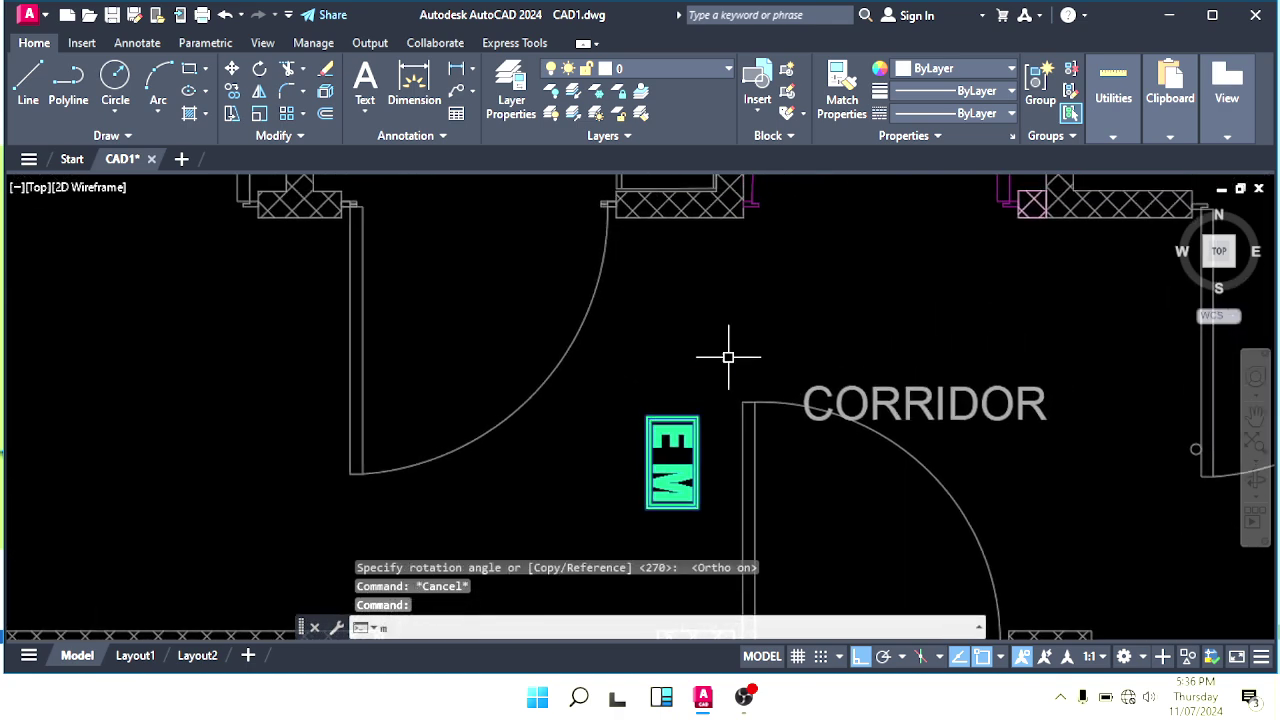
pyautogui.press('Return')
pyautogui.click(735, 349)
pyautogui.click(734, 303)
pyautogui.press('Escape')
# Step: Move the vertical EXIT sign with the down arrow, with Ortho off, from outside the plan to below the RECEPTION label
pyautogui.scroll(-4, 734, 304)
pyautogui.moveTo(666, 327); pyautogui.dragTo(636, 368, button='middle')
pyautogui.scroll(-2, 597, 348)
pyautogui.scroll(-2, 430, 378)
pyautogui.moveTo(193, 388); pyautogui.dragTo(403, 414, button='middle')
pyautogui.scroll(6, 403, 411)
pyautogui.click(447, 361)
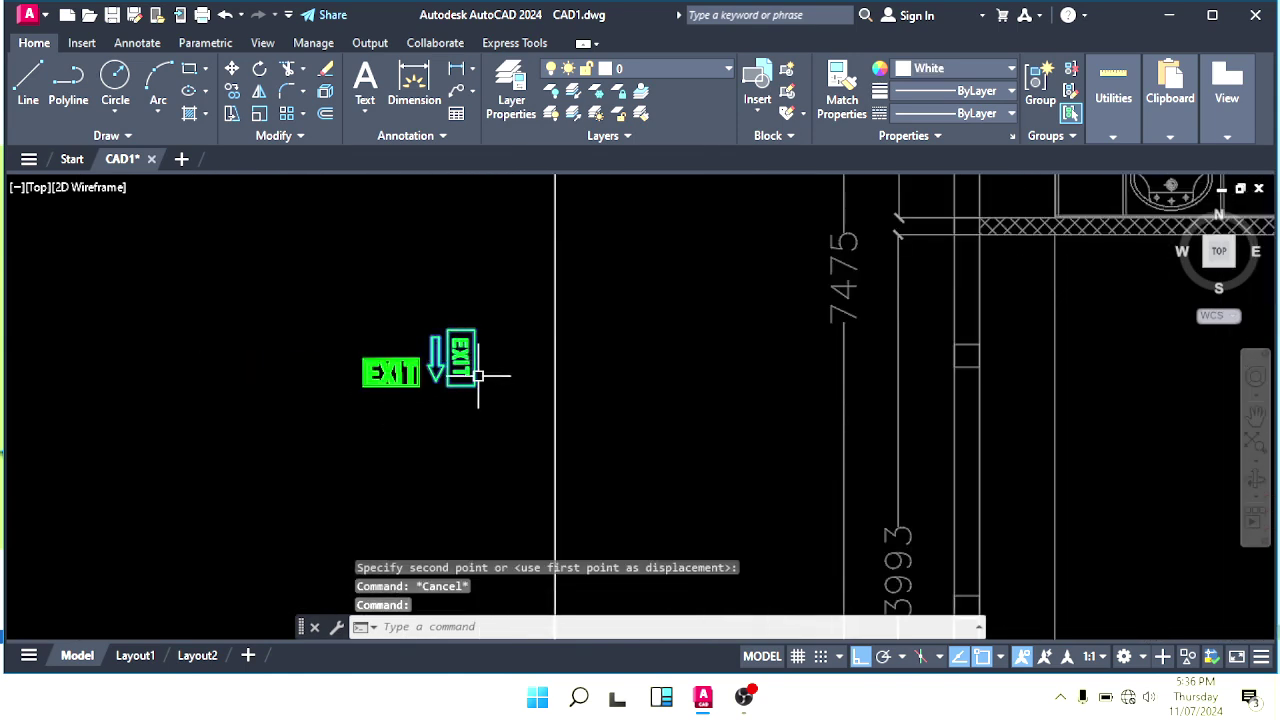
pyautogui.moveTo(508, 401); pyautogui.dragTo(449, 416, button='middle')
pyautogui.write('m')
pyautogui.press('Return')
pyautogui.click(415, 372)
pyautogui.click(853, 662)
pyautogui.scroll(-4, 860, 413)
pyautogui.moveTo(800, 401); pyautogui.dragTo(413, 398, button='middle')
pyautogui.scroll(-4, 680, 382)
pyautogui.moveTo(710, 379); pyautogui.dragTo(398, 374, button='middle')
pyautogui.scroll(6, 550, 399)
pyautogui.moveTo(526, 399); pyautogui.dragTo(626, 394, button='middle')
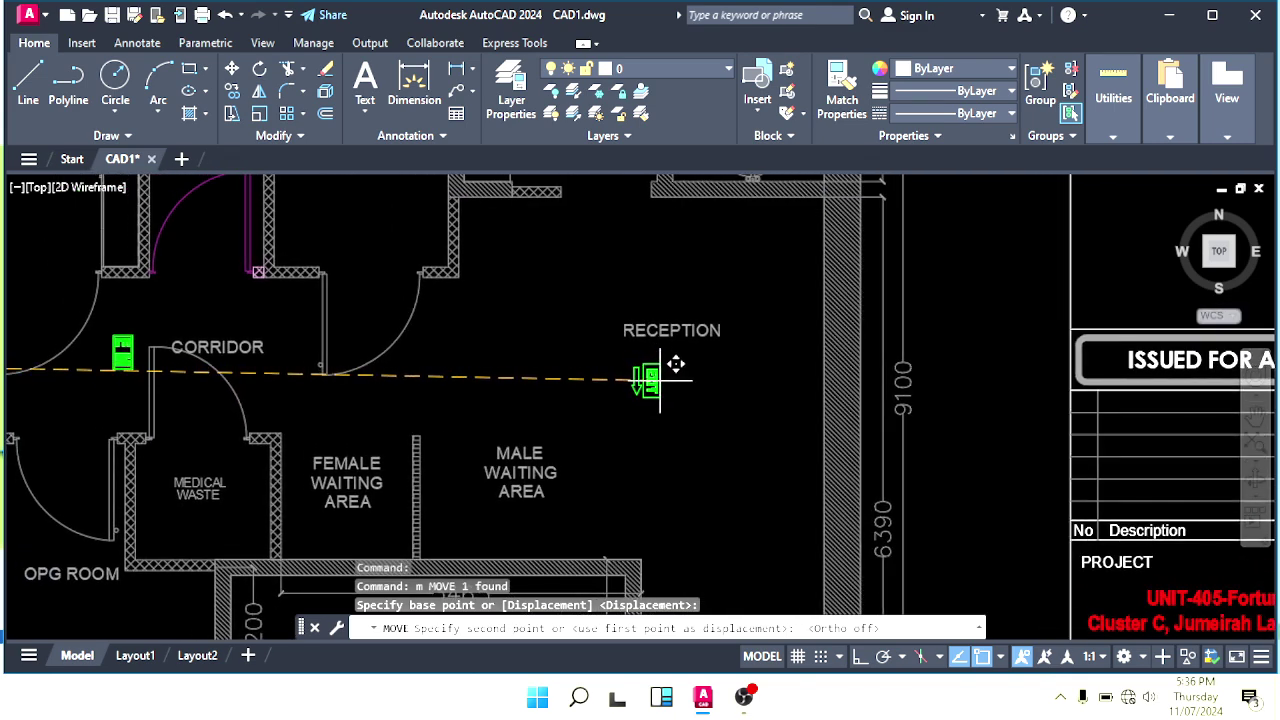
pyautogui.click(690, 378)
pyautogui.press('Escape')
# Step: Shift the arrowed EXIT sign slightly to the right within the reception, toward the outer wall
pyautogui.moveTo(540, 381); pyautogui.dragTo(671, 377, button='middle')
pyautogui.moveTo(500, 376)
pyautogui.mouseDown(button='middle')
pyautogui.moveTo(610, 374)
pyautogui.moveTo(597, 386)
pyautogui.moveTo(502, 353)
pyautogui.mouseUp(button='middle')
pyautogui.scroll(-2, 641, 388)
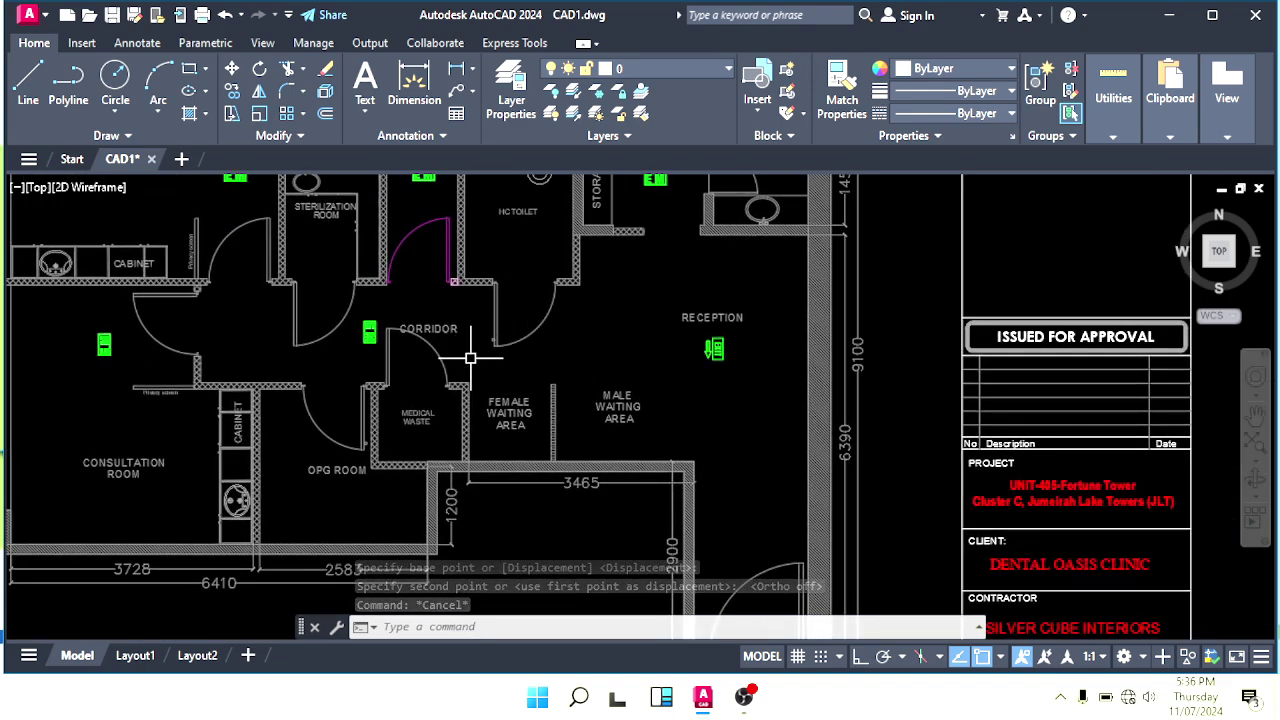
pyautogui.moveTo(705, 363); pyautogui.dragTo(652, 330, button='middle')
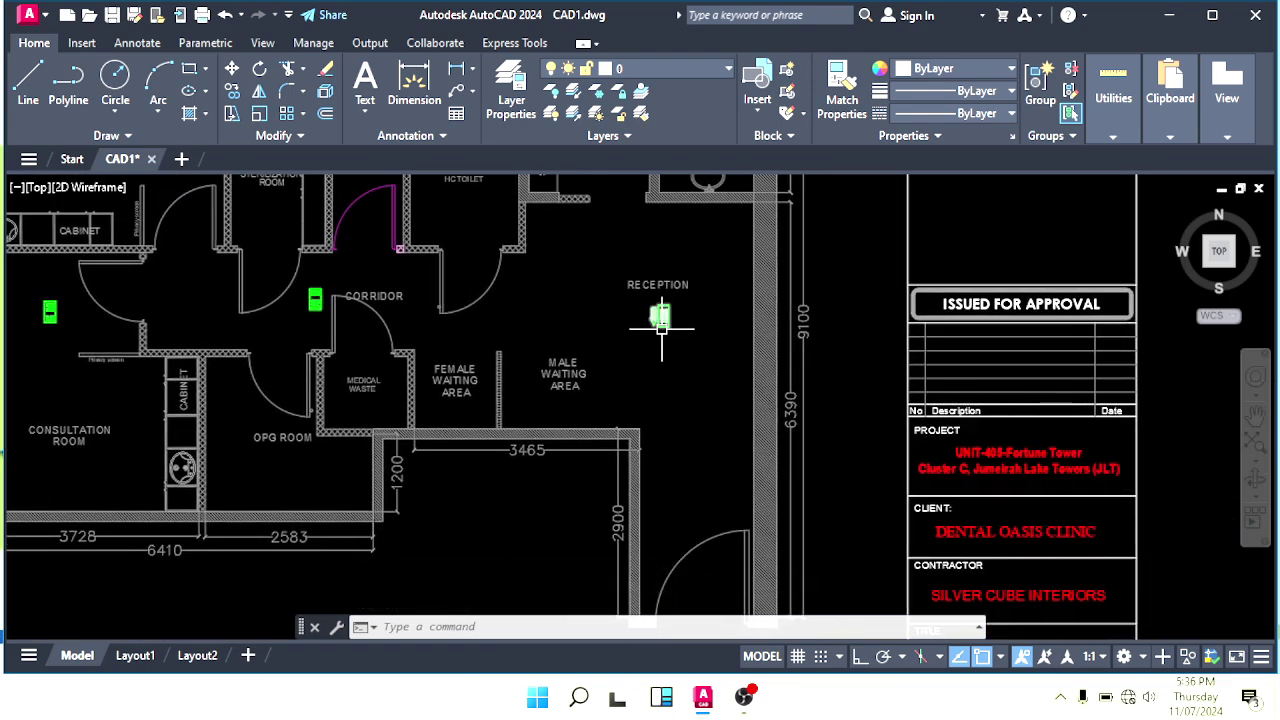
pyautogui.scroll(2, 662, 329)
pyautogui.click(661, 328)
pyautogui.scroll(2, 687, 343)
pyautogui.write('m')
pyautogui.press('space')
pyautogui.click(662, 355)
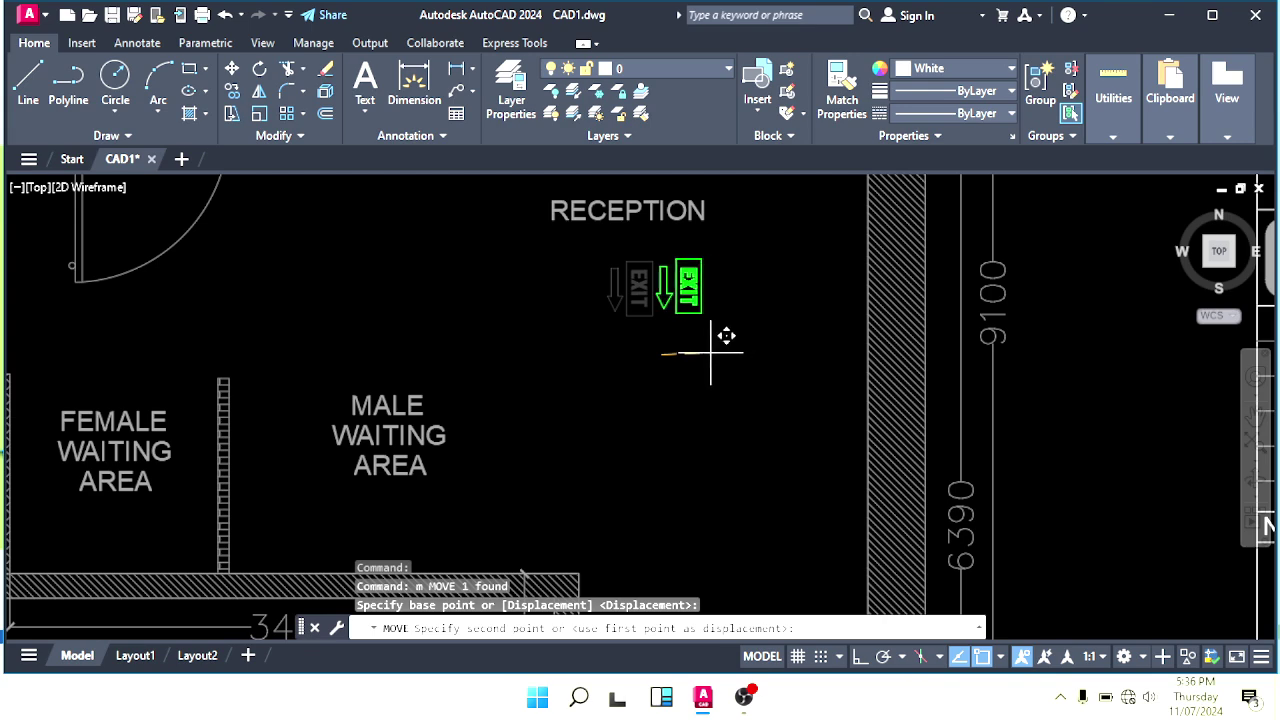
pyautogui.click(708, 352)
pyautogui.press('Escape')
# Step: Move the horizontal EXIT sign from outside the plan to the entrance door, above the ENTRANCE label
pyautogui.scroll(-2, 609, 385)
pyautogui.moveTo(608, 378); pyautogui.dragTo(610, 350, button='middle')
pyautogui.scroll(-4, 573, 260)
pyautogui.moveTo(440, 343); pyautogui.dragTo(631, 377, button='middle')
pyautogui.scroll(4, 157, 431)
pyautogui.moveTo(160, 430); pyautogui.dragTo(290, 490, button='middle')
pyautogui.click(433, 375)
pyautogui.click(385, 312)
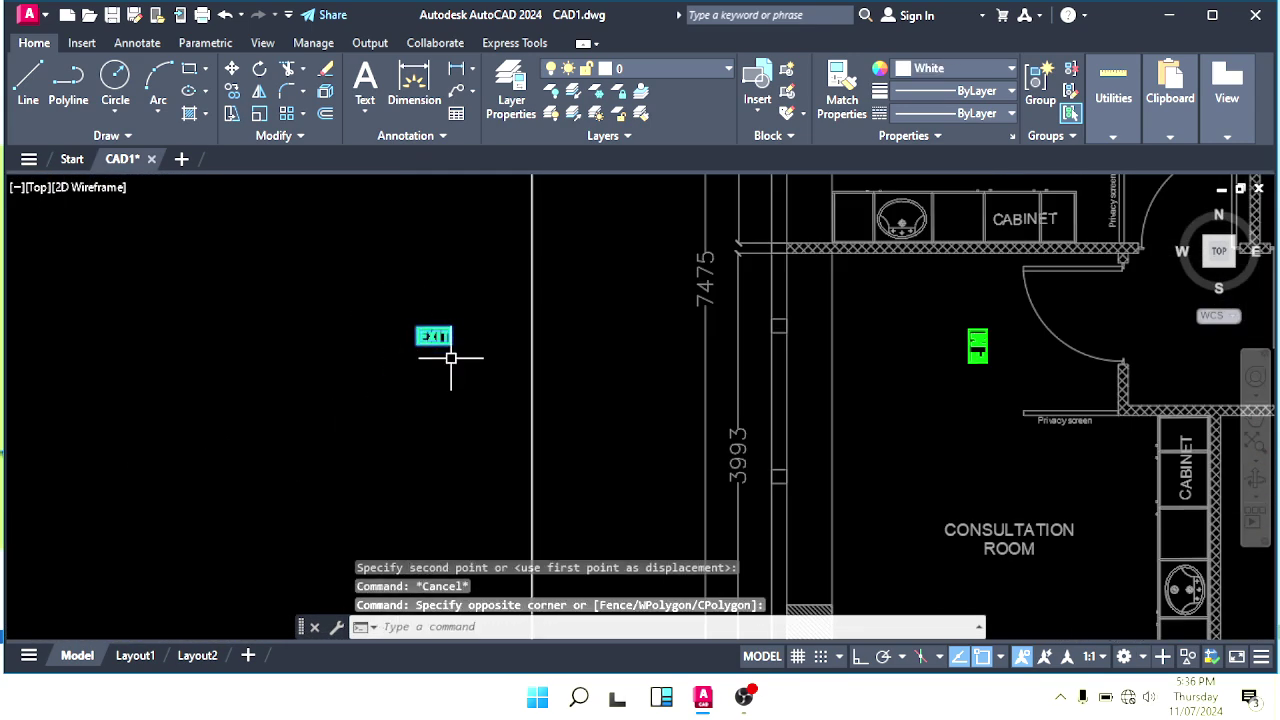
pyautogui.press('space')
pyautogui.click(432, 343)
pyautogui.scroll(-2, 431, 360)
pyautogui.moveTo(430, 380); pyautogui.dragTo(8, 240, button='middle')
pyautogui.moveTo(899, 428); pyautogui.dragTo(418, 284, button='middle')
pyautogui.scroll(2, 701, 357)
pyautogui.scroll(2, 560, 320)
pyautogui.moveTo(570, 384)
pyautogui.mouseDown(button='middle')
pyautogui.moveTo(538, 313)
pyautogui.moveTo(575, 367)
pyautogui.mouseUp(button='middle')
pyautogui.click(620, 404)
pyautogui.press('Escape')
# Step: Review the whole emergency light plan and the placement of all E M and EXIT signs
pyautogui.scroll(-4, 573, 369)
pyautogui.press('Escape')
pyautogui.scroll(-4, 553, 343)
pyautogui.scroll(-2, 489, 343)
pyautogui.moveTo(492, 290); pyautogui.dragTo(617, 432, button='middle')
pyautogui.moveTo(490, 352); pyautogui.dragTo(574, 376, button='middle')
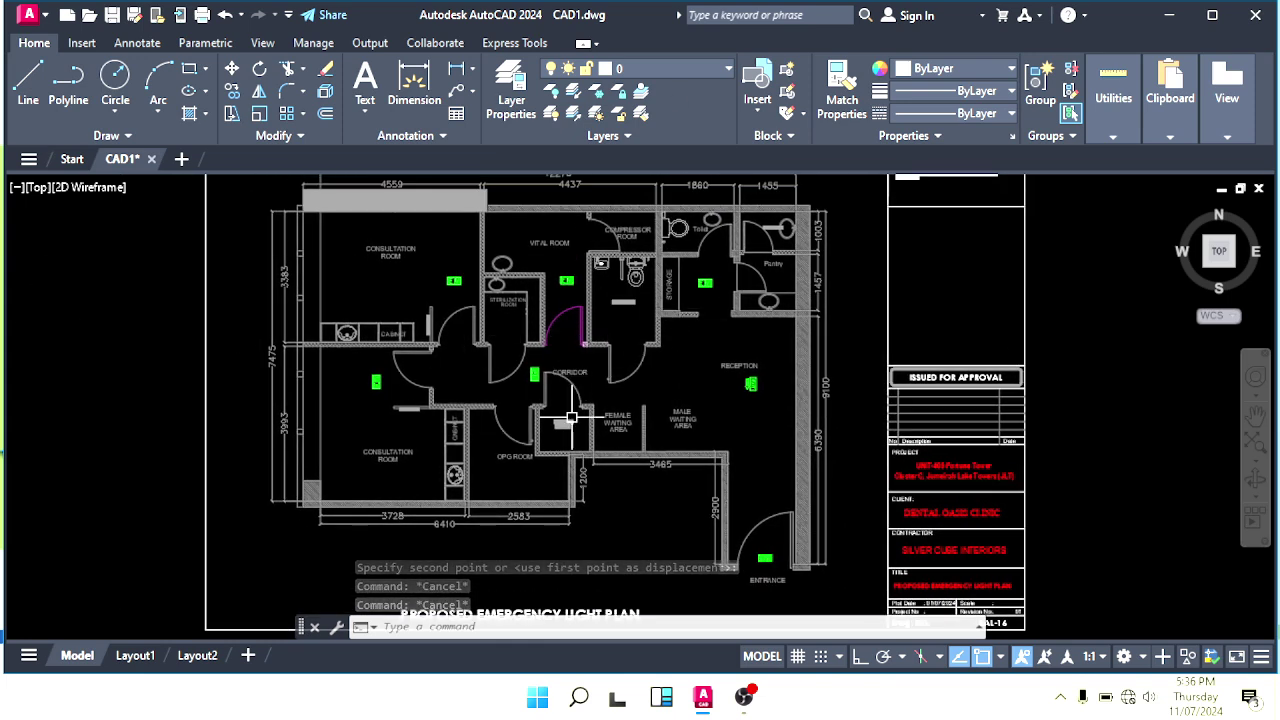
pyautogui.scroll(2, 451, 372)
pyautogui.moveTo(386, 346); pyautogui.dragTo(496, 399, button='middle')
pyautogui.moveTo(645, 388); pyautogui.dragTo(580, 388, button='middle')
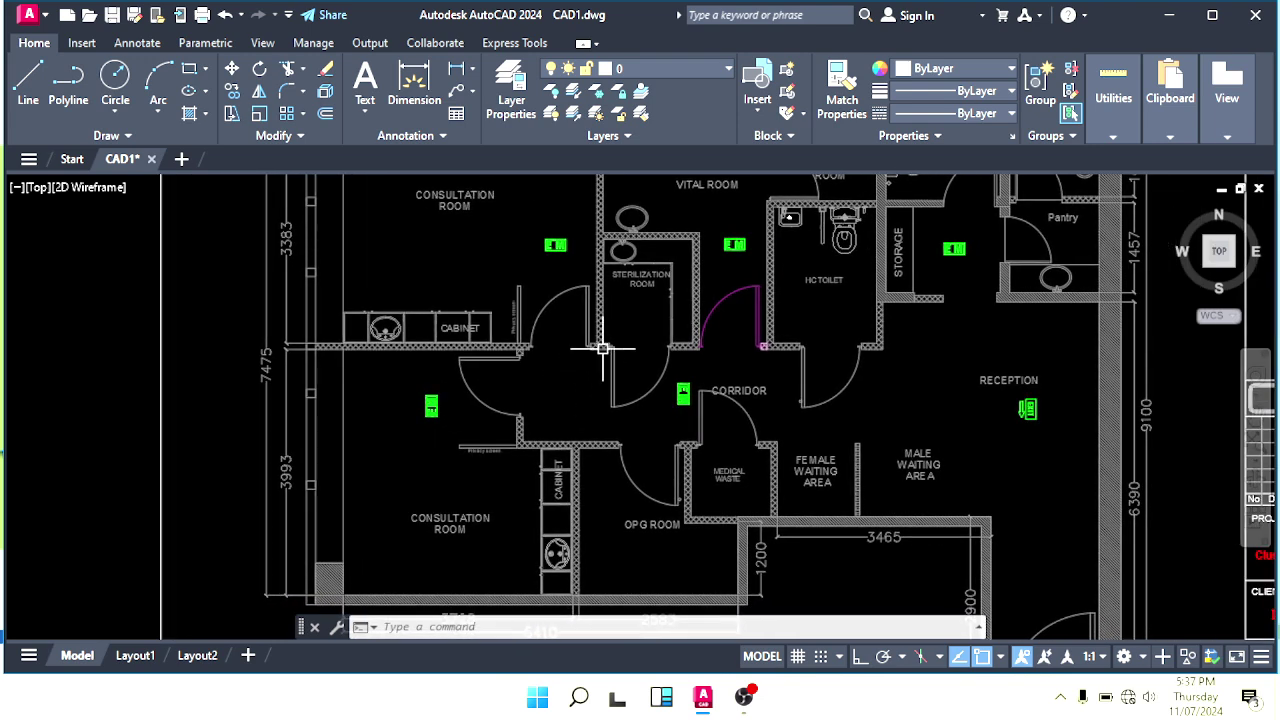
pyautogui.moveTo(397, 467); pyautogui.dragTo(429, 443, button='middle')
pyautogui.press('Escape')
pyautogui.press('Escape')
# Step: Draw a vertical polyline with Ortho on from the lower consultation room's E M sign up into the upper consultation room
pyautogui.moveTo(492, 405); pyautogui.dragTo(478, 434, button='middle')
pyautogui.write('pl')
pyautogui.press('Return')
pyautogui.scroll(4, 493, 430)
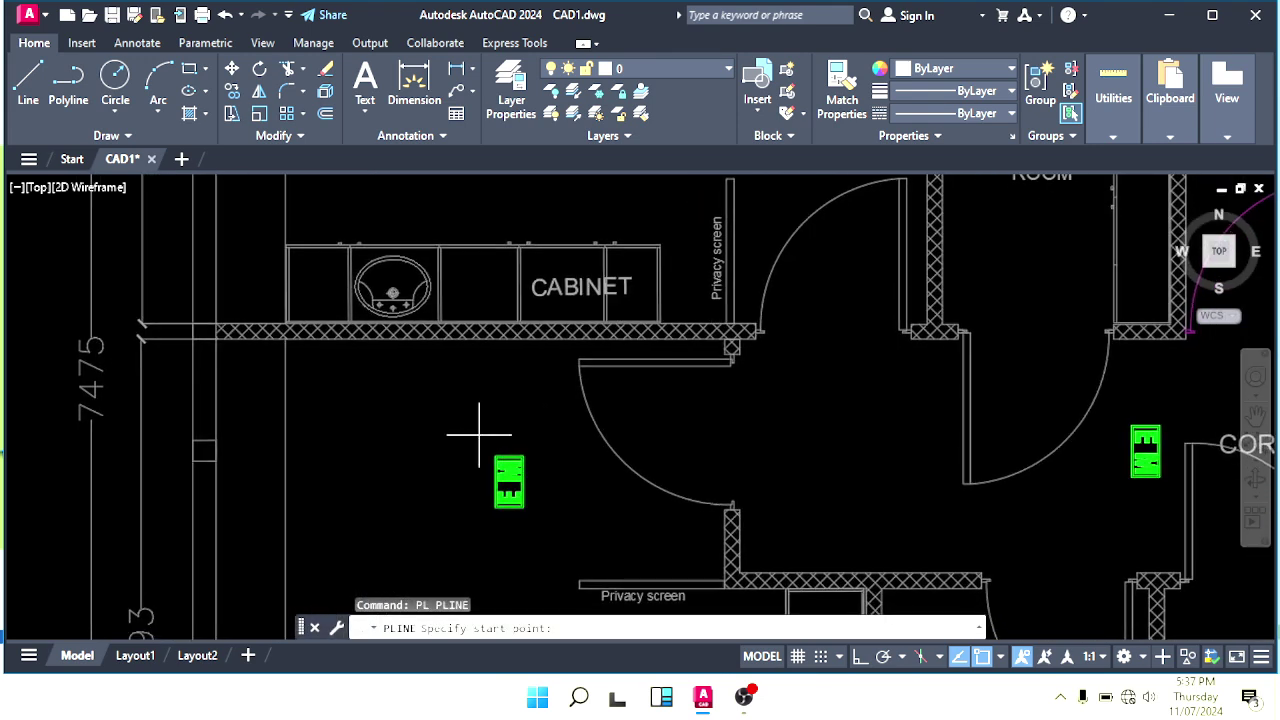
pyautogui.scroll(4, 488, 433)
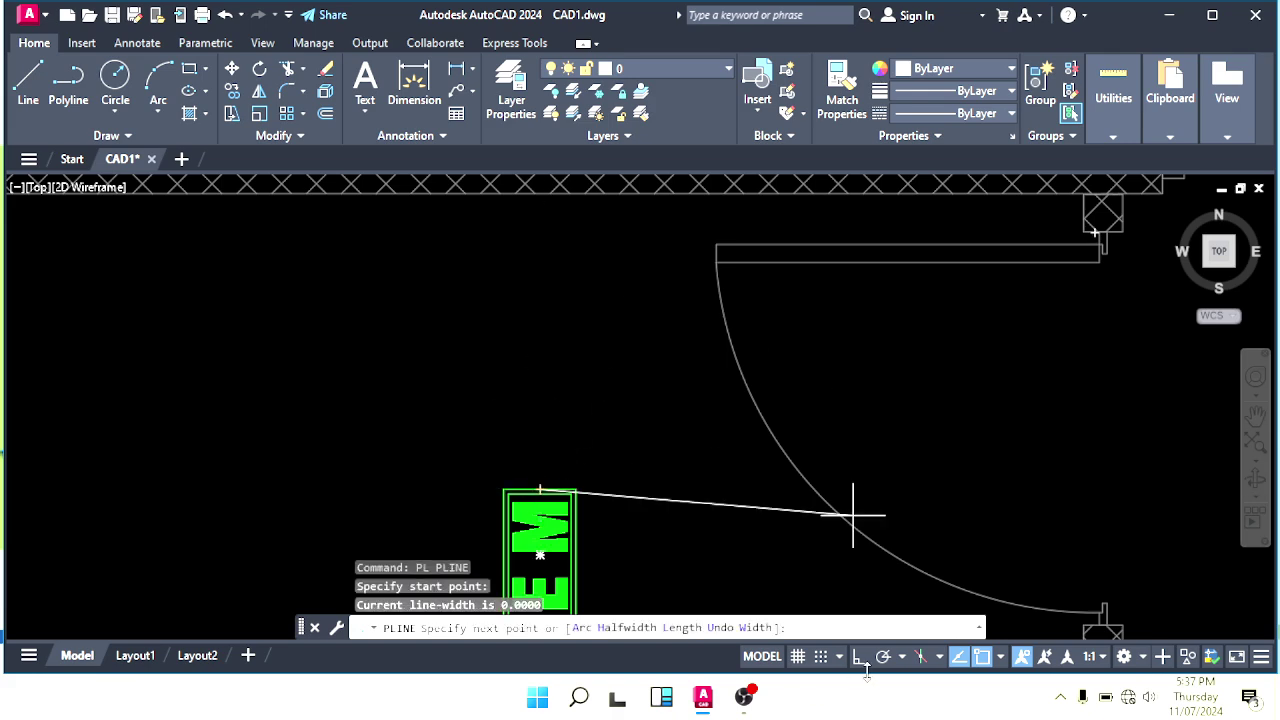
pyautogui.scroll(-4, 758, 545)
pyautogui.moveTo(679, 394); pyautogui.dragTo(627, 489, button='middle')
pyautogui.moveTo(642, 298); pyautogui.dragTo(625, 456, button='middle')
pyautogui.scroll(2, 627, 455)
pyautogui.click(629, 449)
pyautogui.press('Escape')
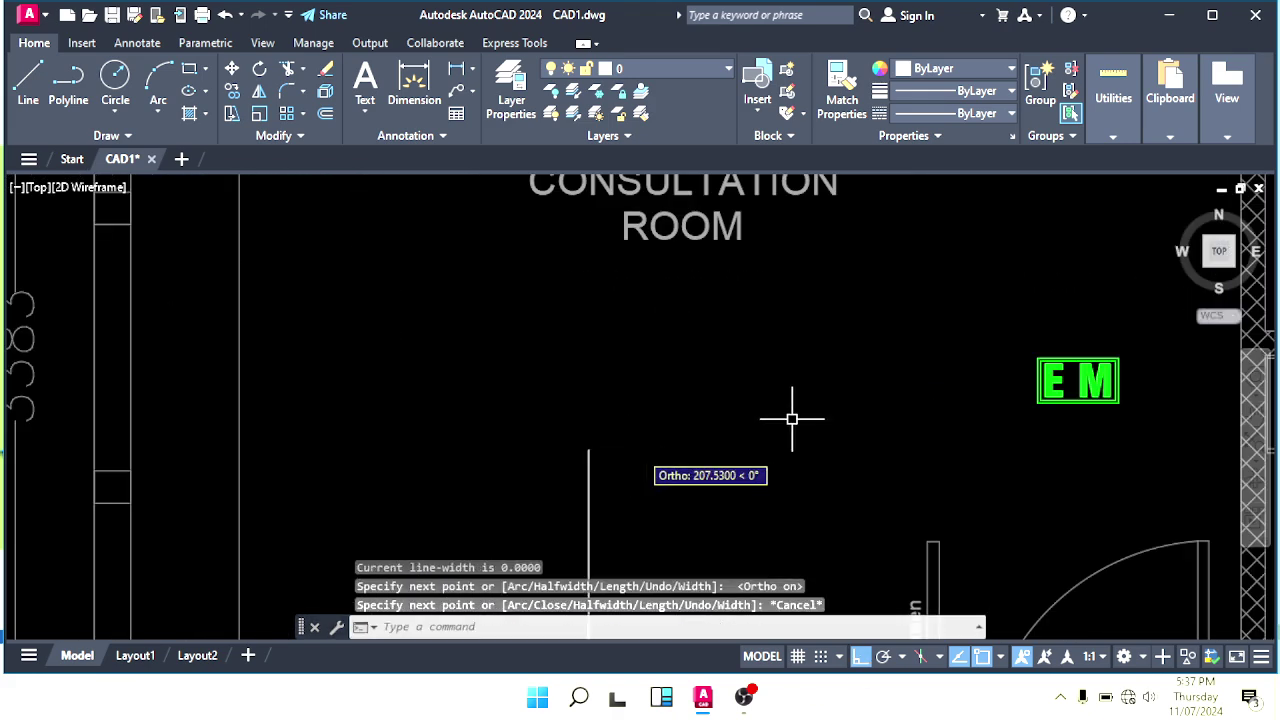
# Step: Draw a horizontal polyline from the upper consultation room's E M sign leftward past the vertical line
pyautogui.moveTo(1032, 401); pyautogui.dragTo(947, 350, button='middle')
pyautogui.press('Return')
pyautogui.click(396, 448)
pyautogui.press('Escape')
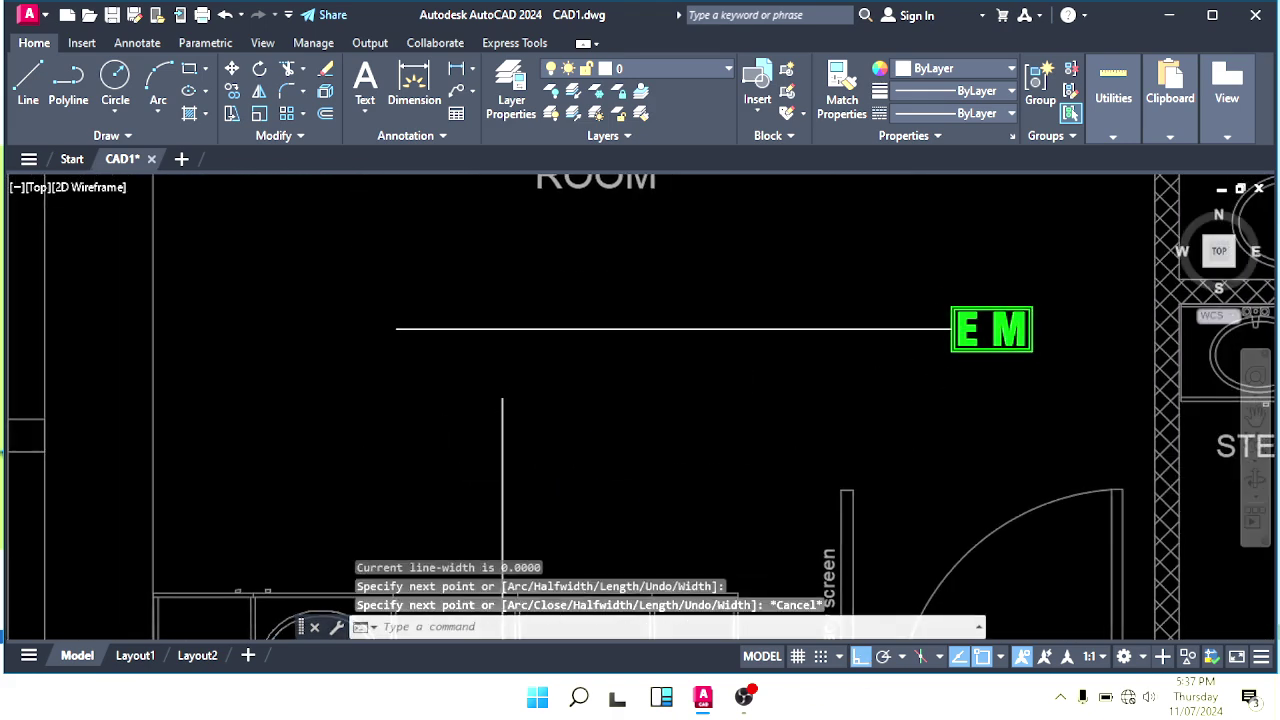
# Step: Extend the vertical polyline up to the horizontal polyline in the upper consultation room
pyautogui.moveTo(510, 402); pyautogui.dragTo(548, 450, button='middle')
pyautogui.write('ex')
pyautogui.press('Return')
pyautogui.moveTo(577, 480); pyautogui.dragTo(521, 494)
pyautogui.press('Escape')
# Step: Trim the horizontal polyline's overhang beyond the vertical line so both meet at a corner
pyautogui.moveTo(509, 439); pyautogui.dragTo(451, 406, button='middle')
pyautogui.write('tr')
pyautogui.press('Return')
pyautogui.press('Escape')
pyautogui.press('Escape')
# Step: Fillet the corner of the wiring polylines in the upper consultation room with a radius of 200
pyautogui.scroll(-2, 530, 400)
pyautogui.moveTo(555, 399); pyautogui.dragTo(563, 397, button='middle')
pyautogui.scroll(-2, 690, 430)
pyautogui.moveTo(715, 438); pyautogui.dragTo(522, 364, button='middle')
pyautogui.scroll(2, 435, 334)
pyautogui.moveTo(430, 340); pyautogui.dragTo(548, 390, button='middle')
pyautogui.scroll(2, 548, 390)
pyautogui.write('f')
pyautogui.press('Return')
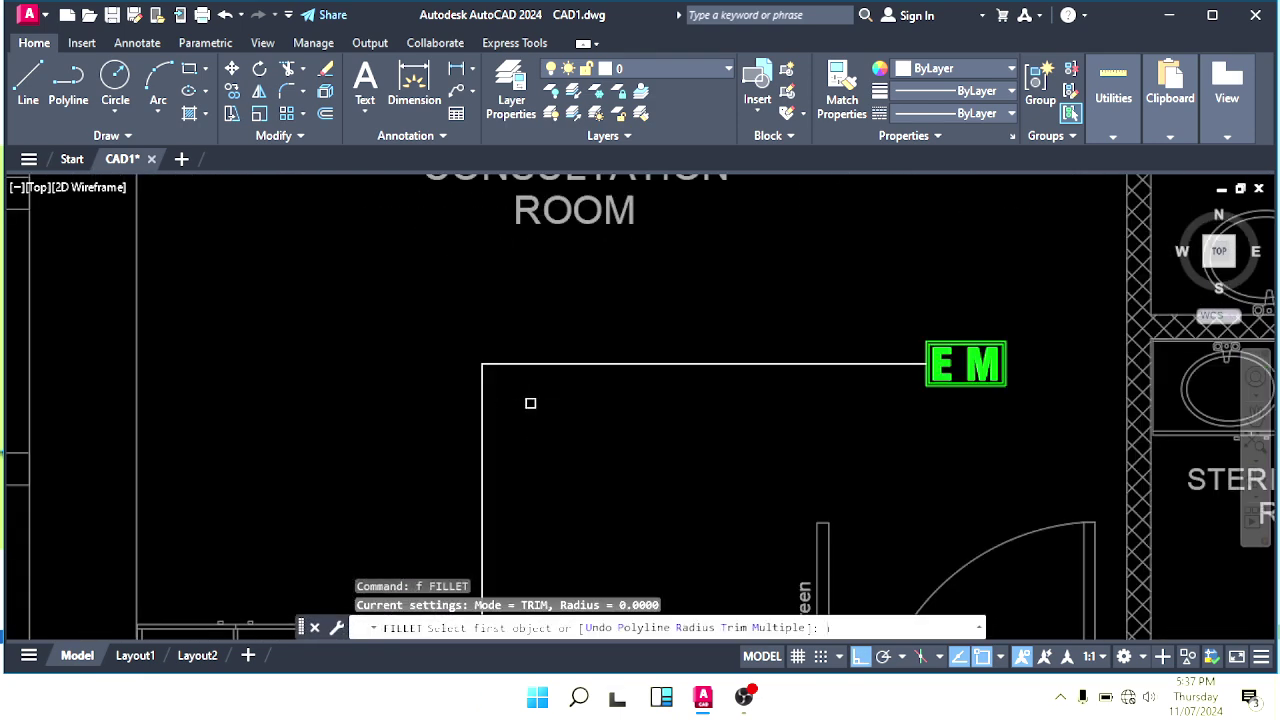
pyautogui.write('r')
pyautogui.press('Return')
pyautogui.write('200')
pyautogui.press('Return')
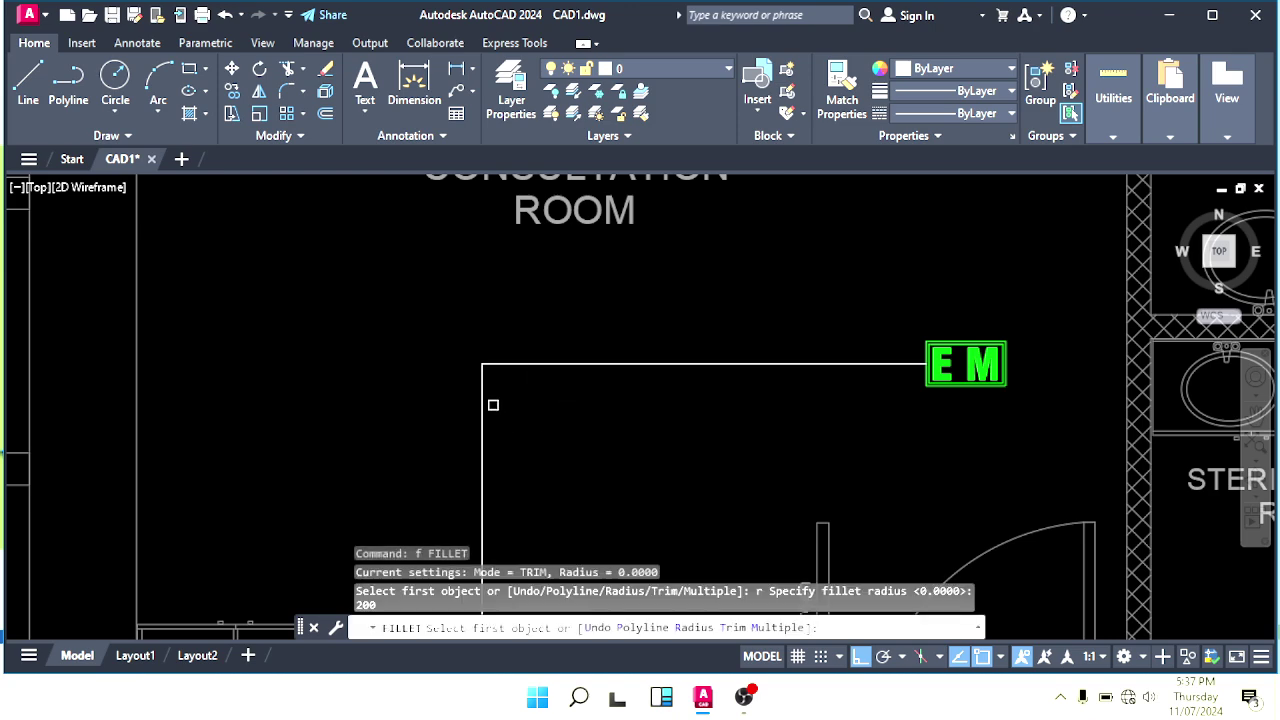
pyautogui.click(483, 395)
pyautogui.click(545, 364)
pyautogui.press('Escape')
pyautogui.press('Escape')
# Step: Start a new wiring polyline at the upper consultation room's E M sign
pyautogui.scroll(-2, 560, 372)
pyautogui.scroll(-1, 603, 380)
pyautogui.moveTo(631, 381)
pyautogui.mouseDown(button='middle')
pyautogui.moveTo(571, 357)
pyautogui.moveTo(609, 374)
pyautogui.mouseUp(button='middle')
pyautogui.scroll(1, 590, 352)
pyautogui.press('Escape')
pyautogui.write('pl')
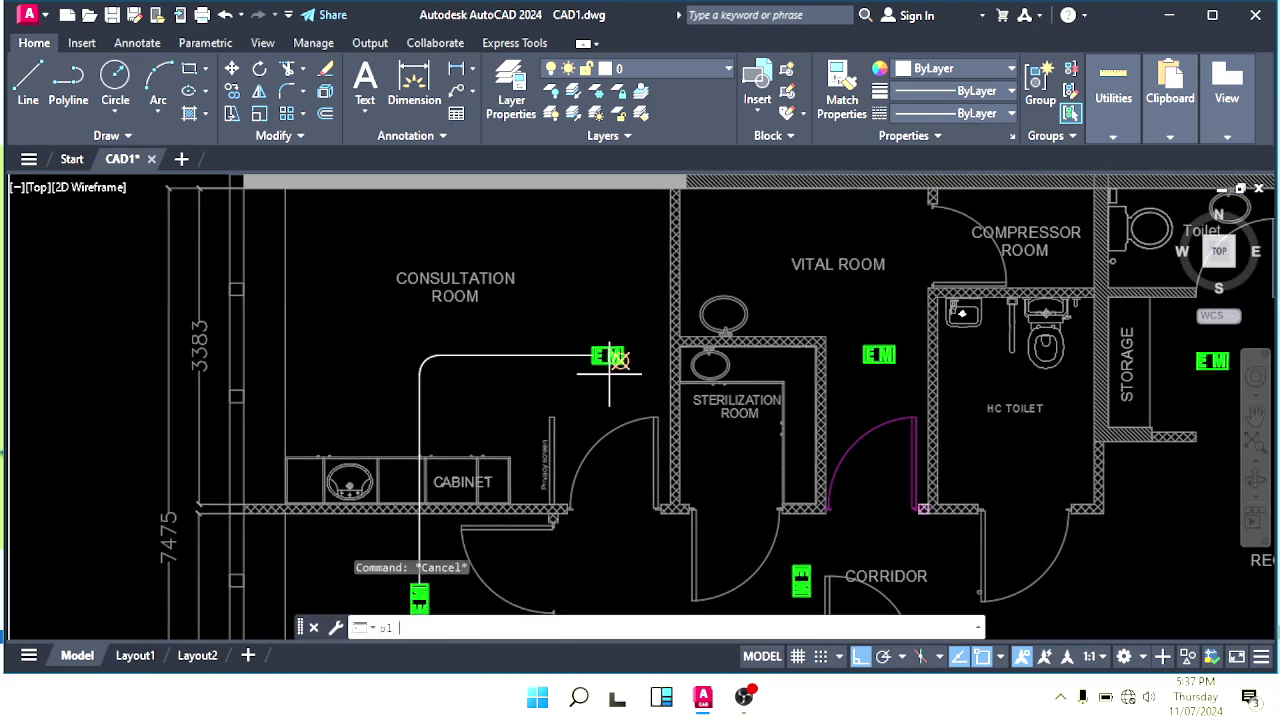
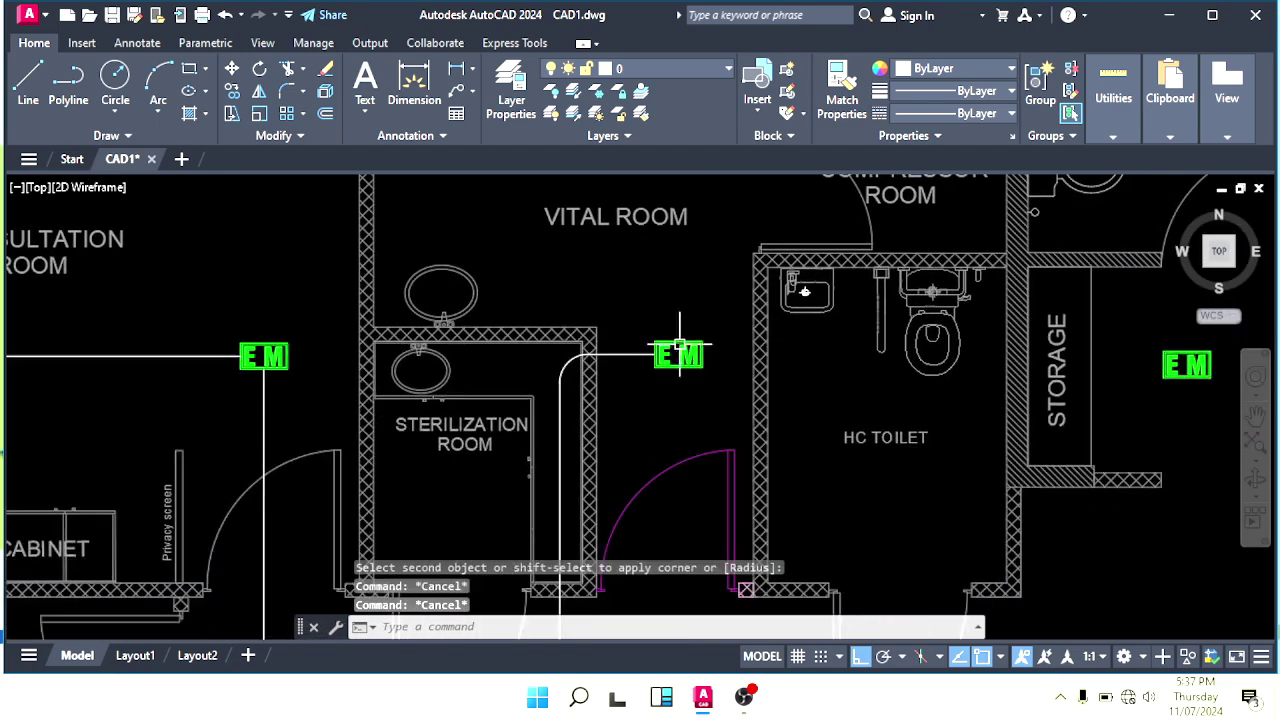
# Step: Draw a line down from the vital room's E M sign and across the HC toilet to below the E M sign beside Storage
pyautogui.moveTo(682, 390); pyautogui.dragTo(632, 378, button='middle')
pyautogui.press('Escape')
pyautogui.write('l')
pyautogui.scroll(4, 632, 377)
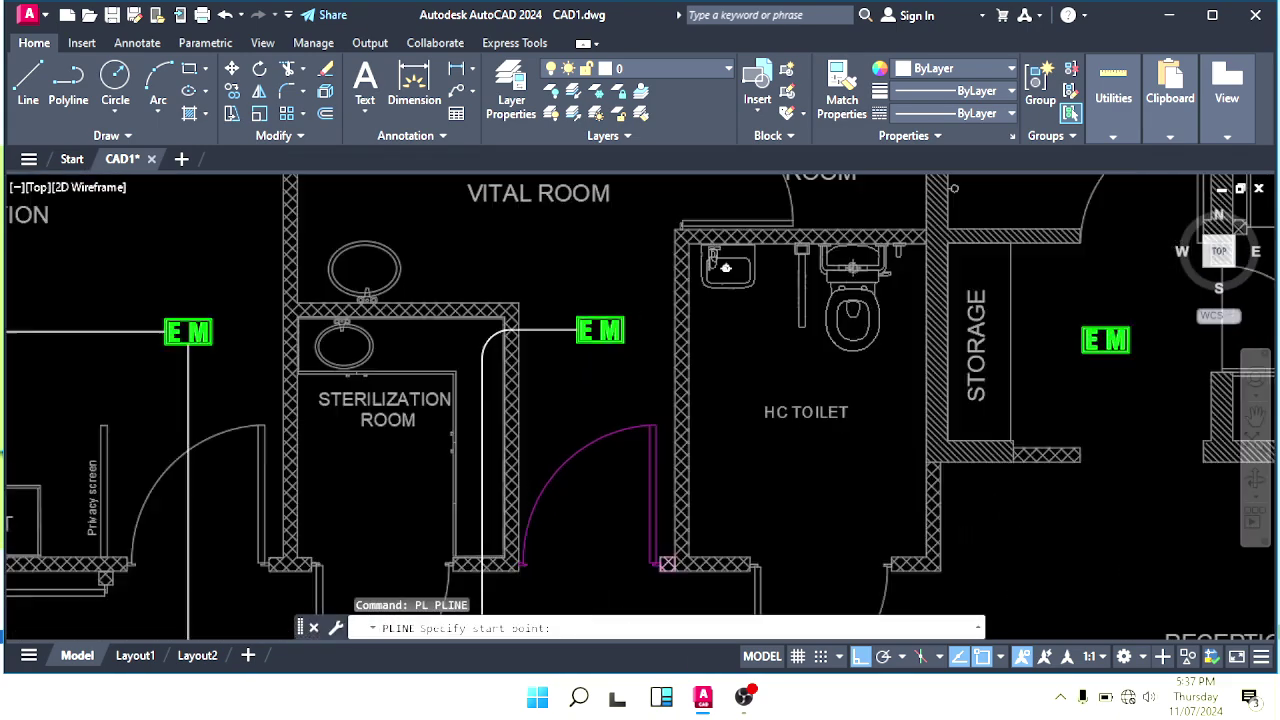
pyautogui.press('Return')
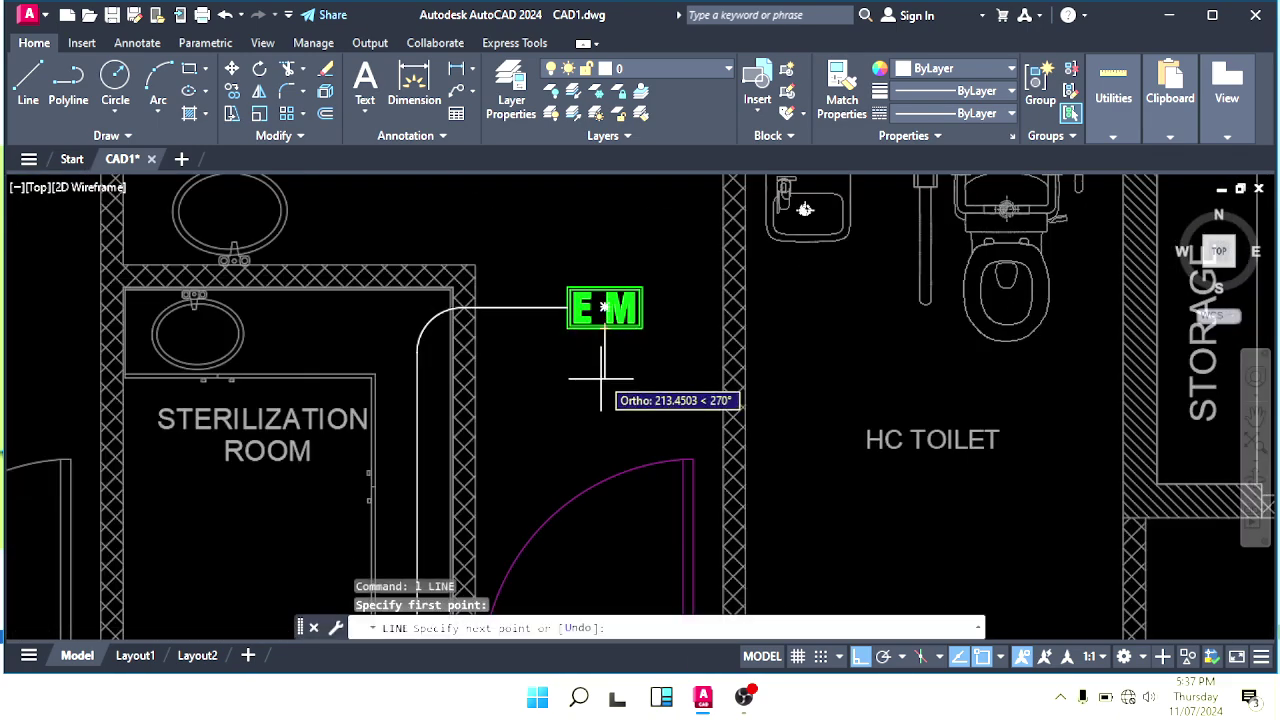
pyautogui.scroll(-5, 601, 379)
pyautogui.scroll(1, 601, 340)
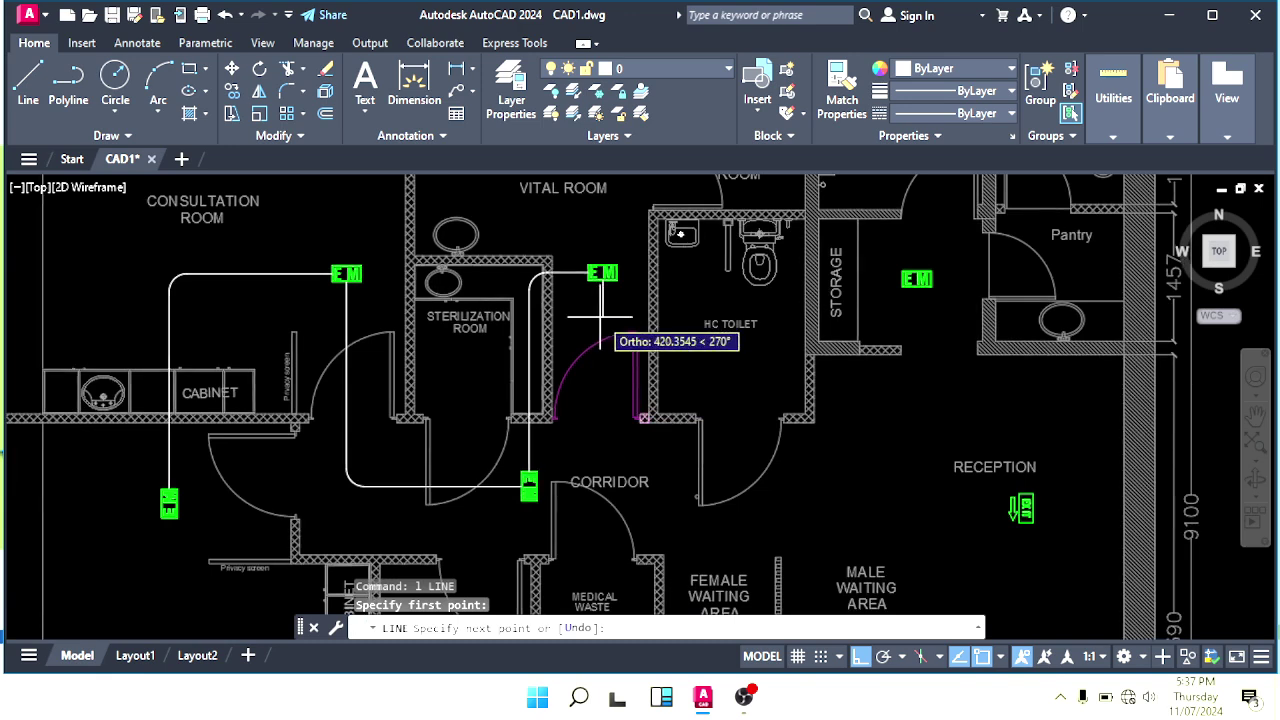
pyautogui.click(598, 309)
pyautogui.scroll(4, 915, 333)
pyautogui.moveTo(909, 329); pyautogui.dragTo(706, 430, button='middle')
pyautogui.click(748, 409)
pyautogui.press('Escape')
# Step: Draw a vertical line from the E M sign beside Storage down past the horizontal wiring line
pyautogui.scroll(4, 699, 341)
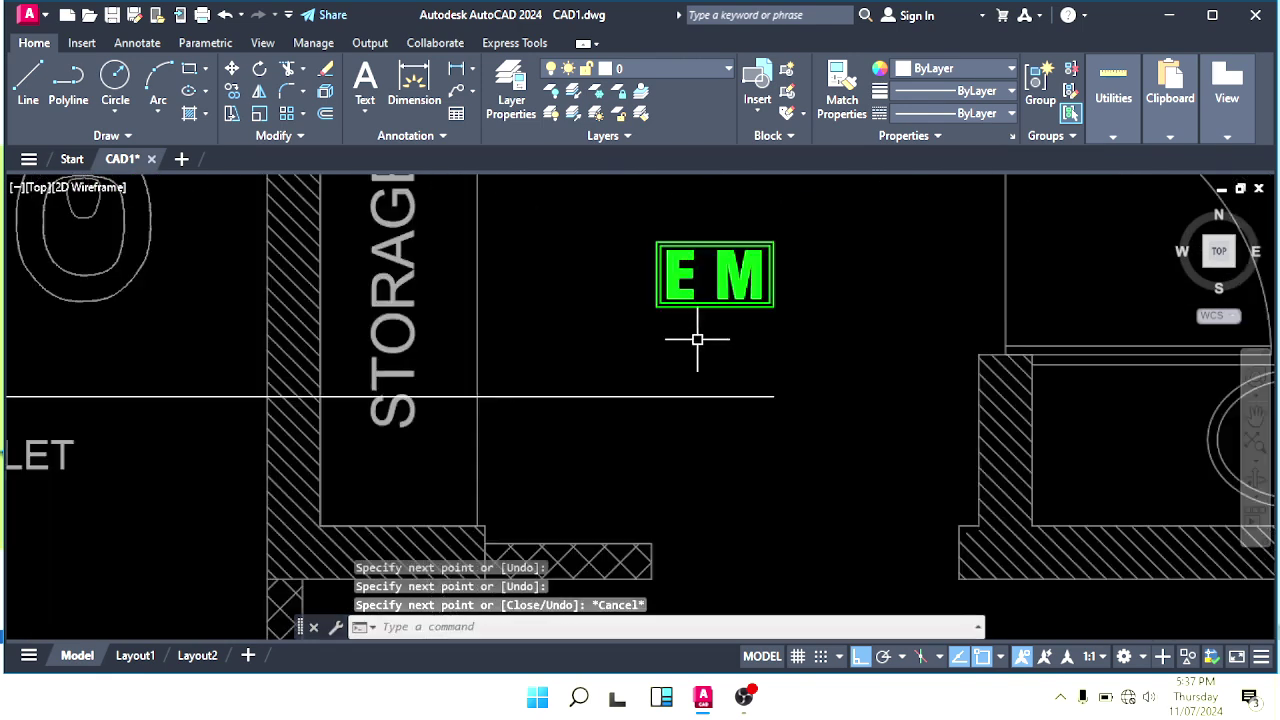
pyautogui.press('space')
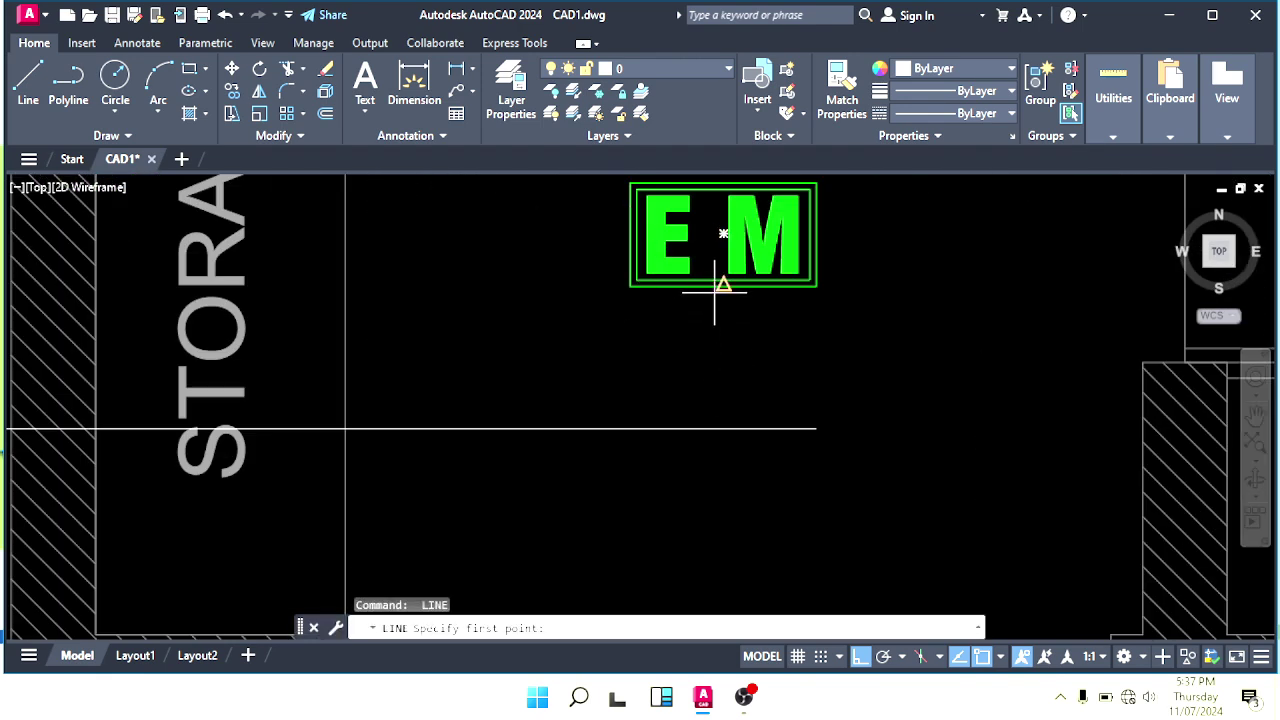
pyautogui.click(731, 495)
pyautogui.press('Escape')
# Step: Fillet the horizontal wiring line with the vertical line below the E M sign beside Storage at radius 200
pyautogui.scroll(-2, 669, 432)
pyautogui.write('f')
pyautogui.press('space')
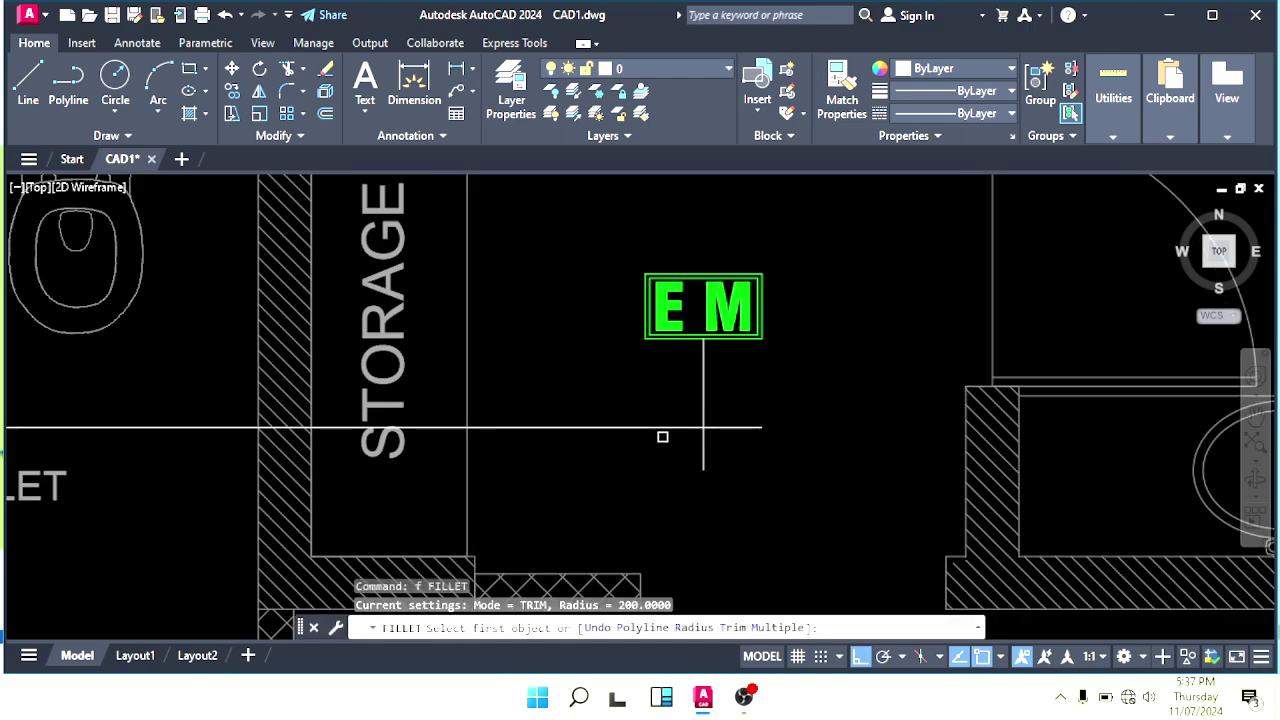
pyautogui.click(664, 429)
pyautogui.click(703, 394)
# Step: Fillet the wiring corner below the vital room's E M sign at radius 200
pyautogui.scroll(-2, 600, 422)
pyautogui.moveTo(600, 422); pyautogui.dragTo(760, 399, button='middle')
pyautogui.scroll(-4, 760, 399)
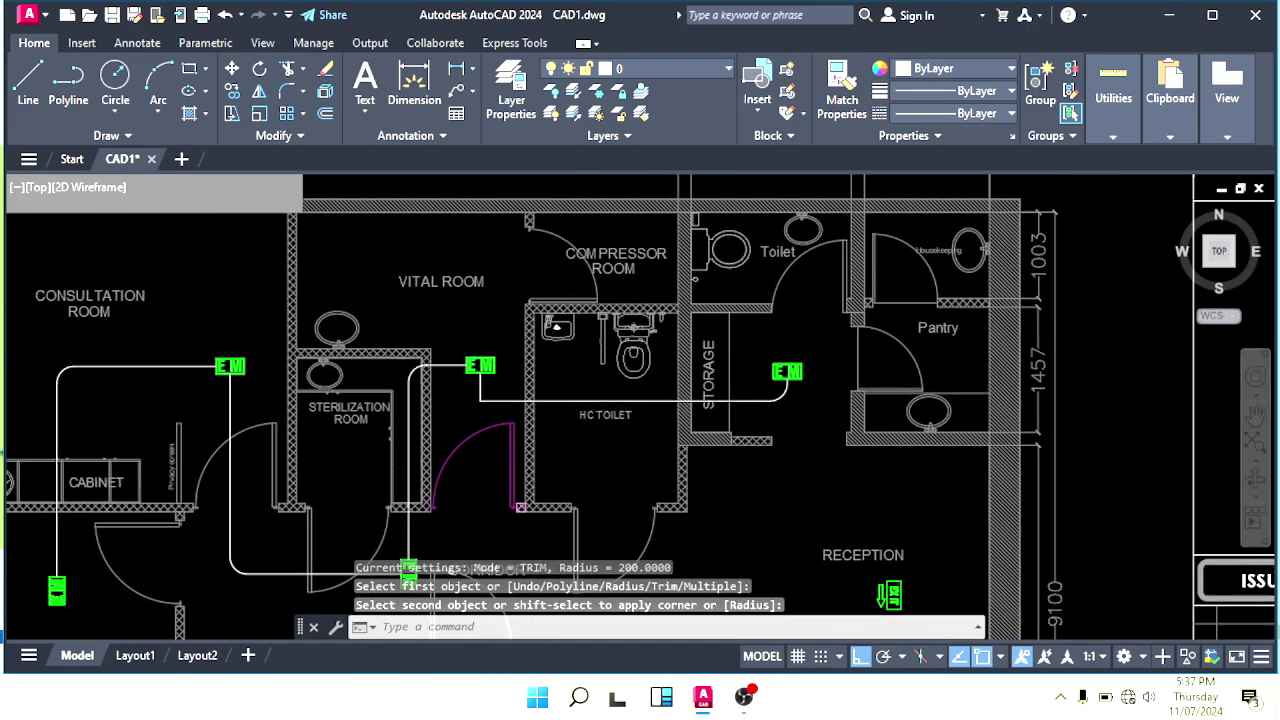
pyautogui.scroll(6, 520, 368)
pyautogui.press('space')
pyautogui.click(366, 440)
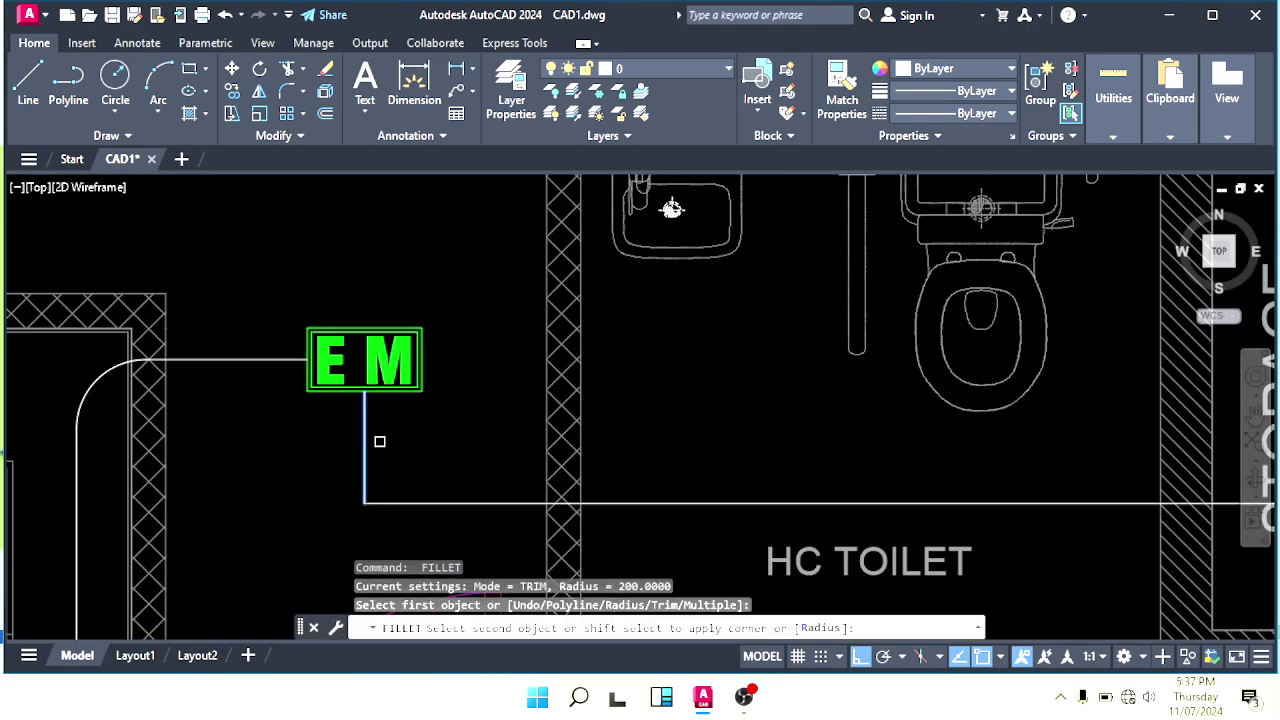
pyautogui.click(439, 505)
pyautogui.press('Escape')
# Step: Draw a line from the right side of the E M sign beside Storage, turning straight down into the reception
pyautogui.scroll(-6, 439, 505)
pyautogui.moveTo(825, 490); pyautogui.dragTo(688, 394, button='middle')
pyautogui.press('Escape')
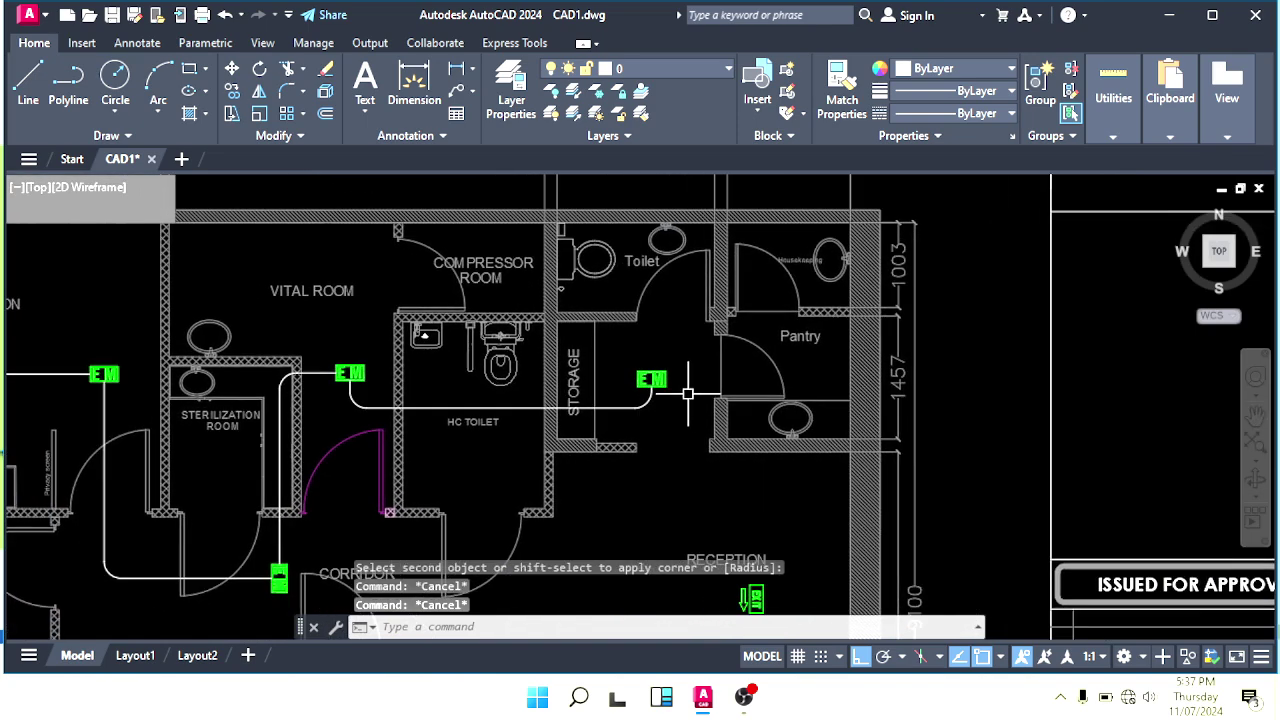
pyautogui.write('l')
pyautogui.press('space')
pyautogui.scroll(6, 684, 371)
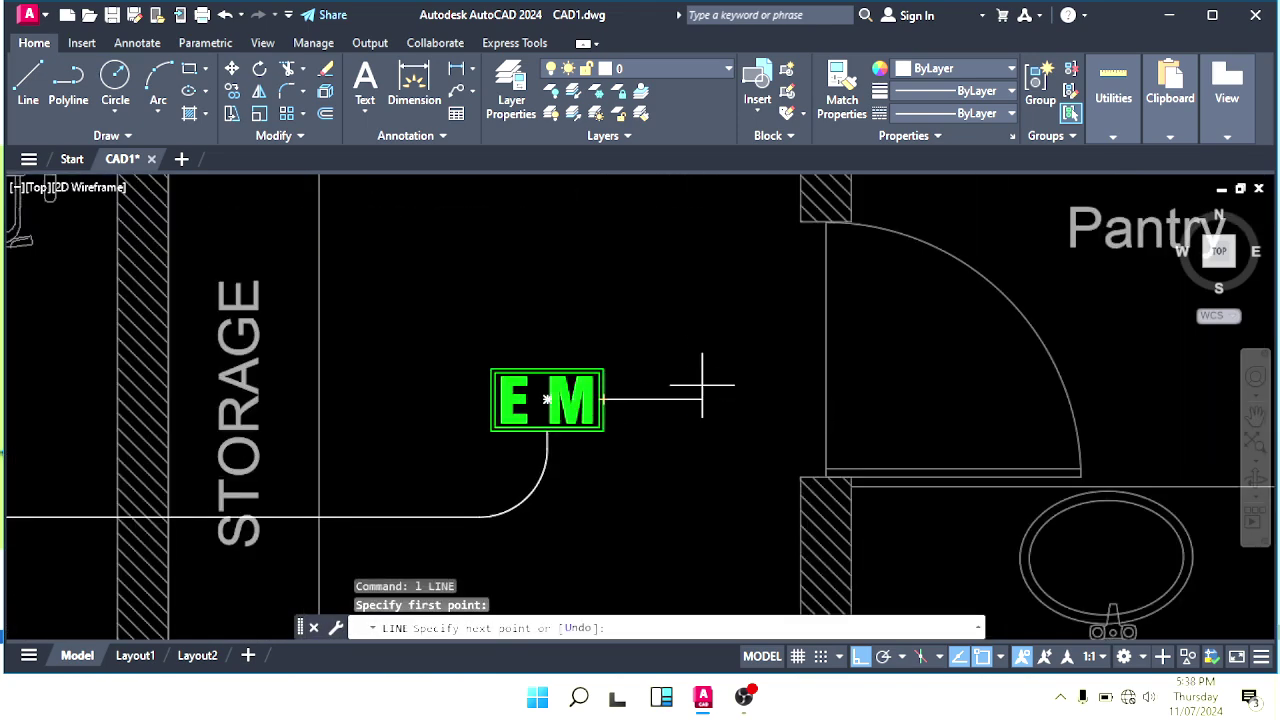
pyautogui.click(702, 385)
pyautogui.scroll(-4, 700, 520)
pyautogui.moveTo(696, 518); pyautogui.dragTo(674, 346, button='middle')
pyautogui.scroll(-2, 674, 346)
pyautogui.moveTo(668, 433); pyautogui.dragTo(646, 346, button='middle')
pyautogui.scroll(4, 635, 426)
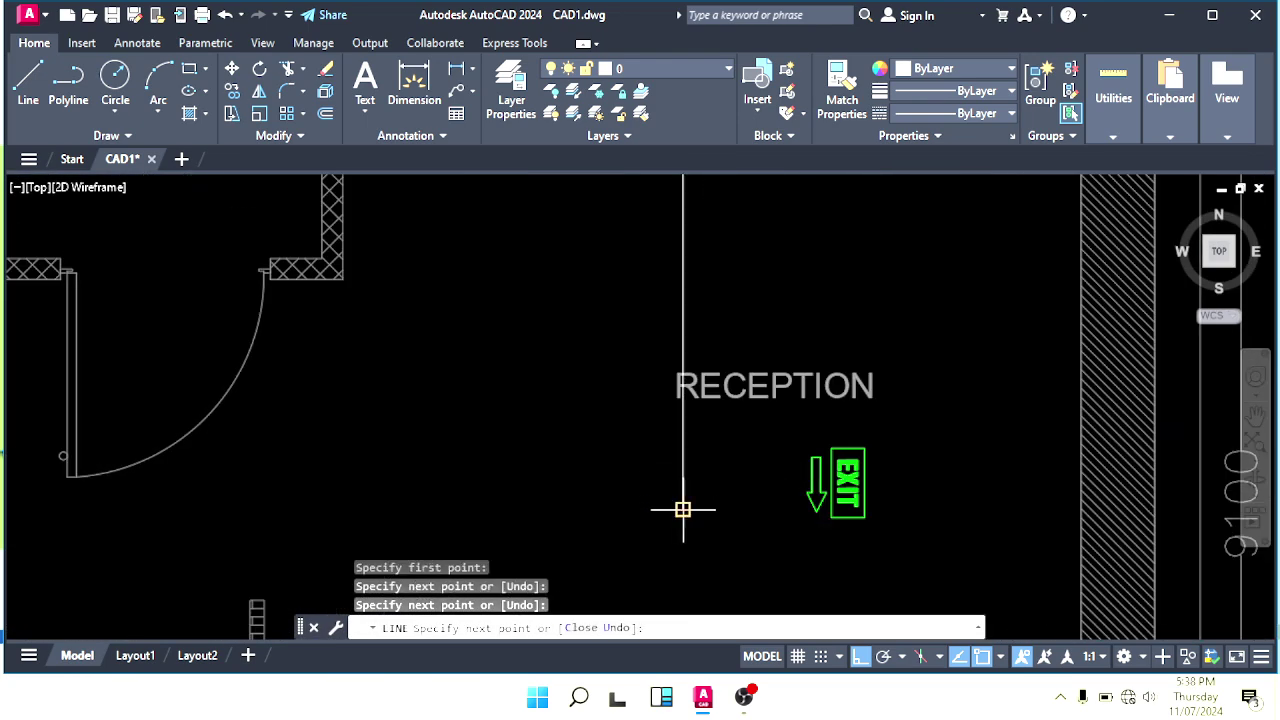
pyautogui.press('Escape')
pyautogui.press('Escape')
# Step: Draw a line up from the reception EXIT sign and leftward past the vertical wiring line
pyautogui.scroll(4, 838, 447)
pyautogui.press('space')
pyautogui.click(862, 449)
pyautogui.moveTo(866, 317); pyautogui.dragTo(886, 457, button='middle')
pyautogui.click(886, 250)
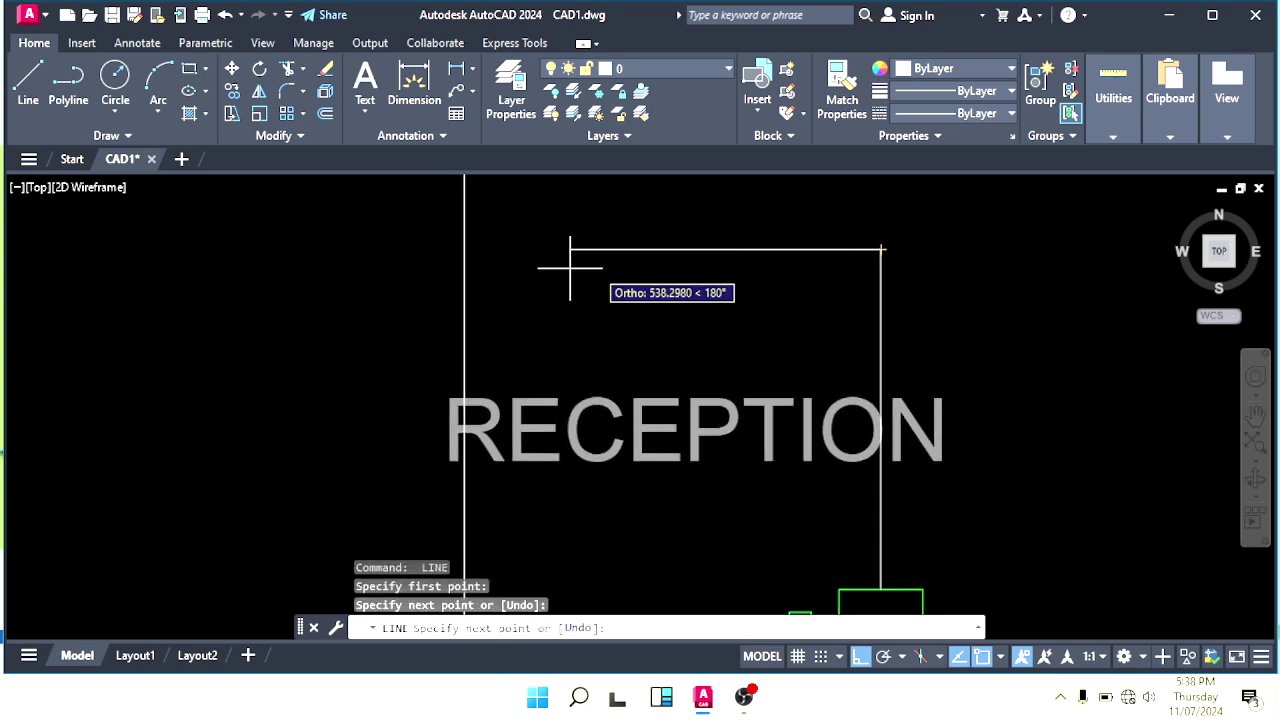
pyautogui.click(309, 285)
pyautogui.press('Escape')
# Step: Fillet both corners of the wiring above the reception EXIT sign at radius 200
pyautogui.scroll(2, 473, 270)
pyautogui.moveTo(473, 270); pyautogui.dragTo(586, 380, button='middle')
pyautogui.write('f')
pyautogui.press('space')
pyautogui.scroll(-4, 558, 298)
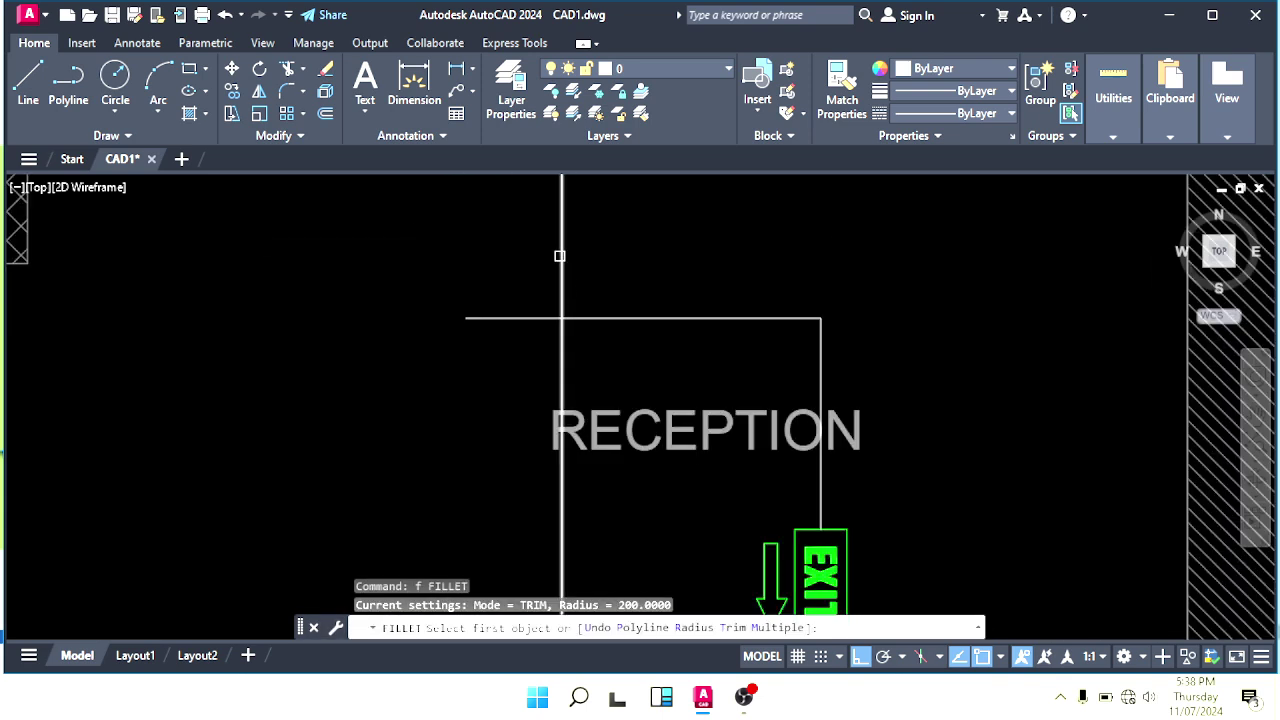
pyautogui.click(560, 256)
pyautogui.click(652, 318)
pyautogui.press('space')
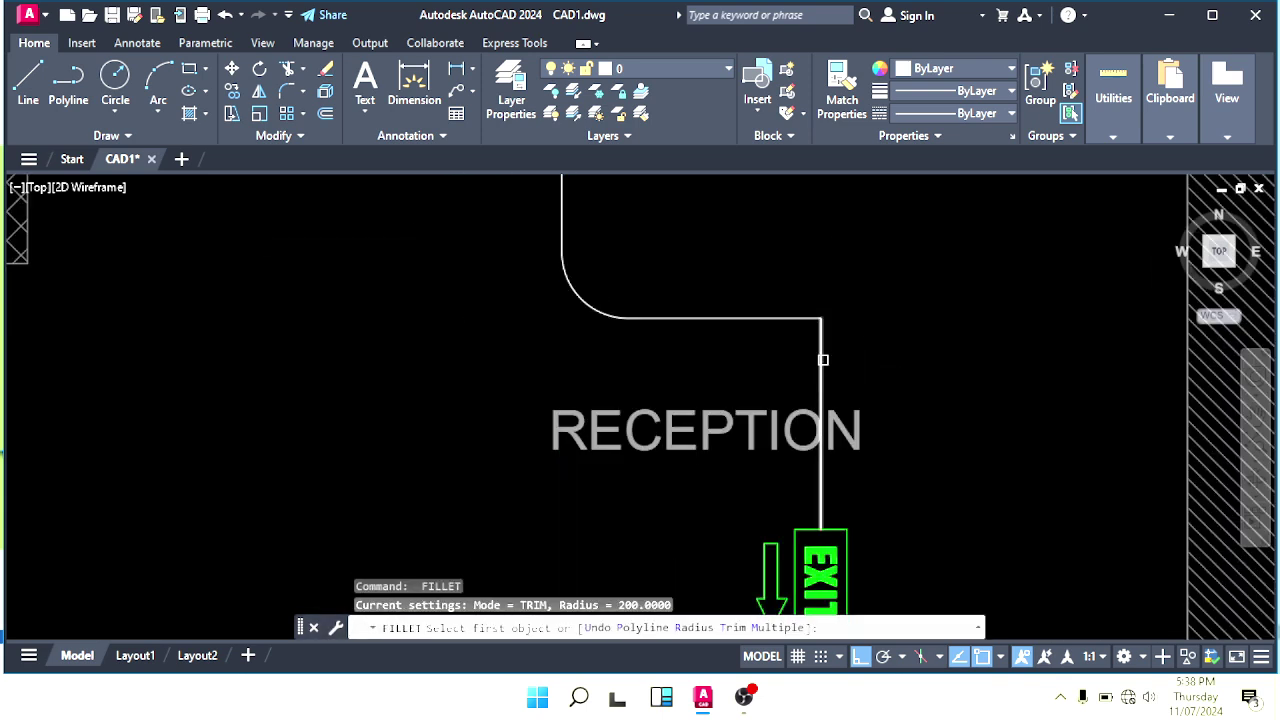
pyautogui.click(823, 359)
pyautogui.press('Escape')
pyautogui.press('Escape')
# Step: Draw a short horizontal line from the right side of the reception EXIT sign
pyautogui.scroll(-5, 643, 375)
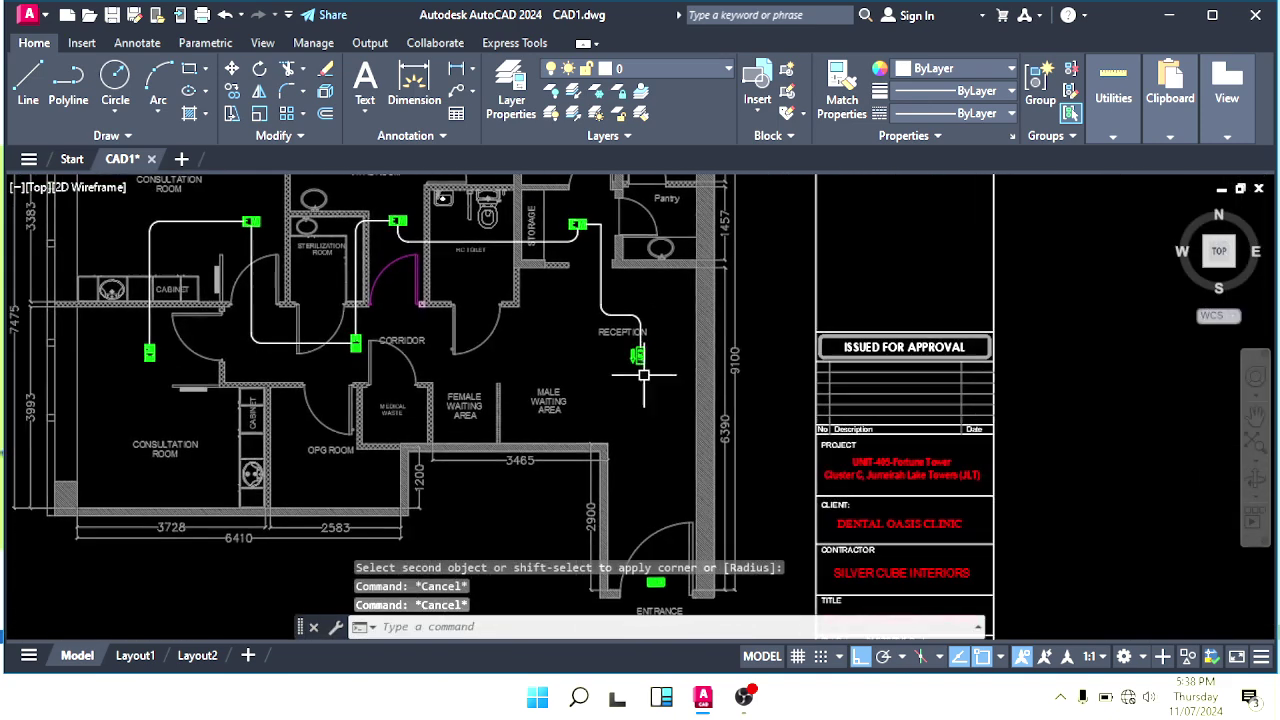
pyautogui.moveTo(650, 427); pyautogui.dragTo(634, 375, button='middle')
pyautogui.scroll(2, 634, 360)
pyautogui.press('Escape')
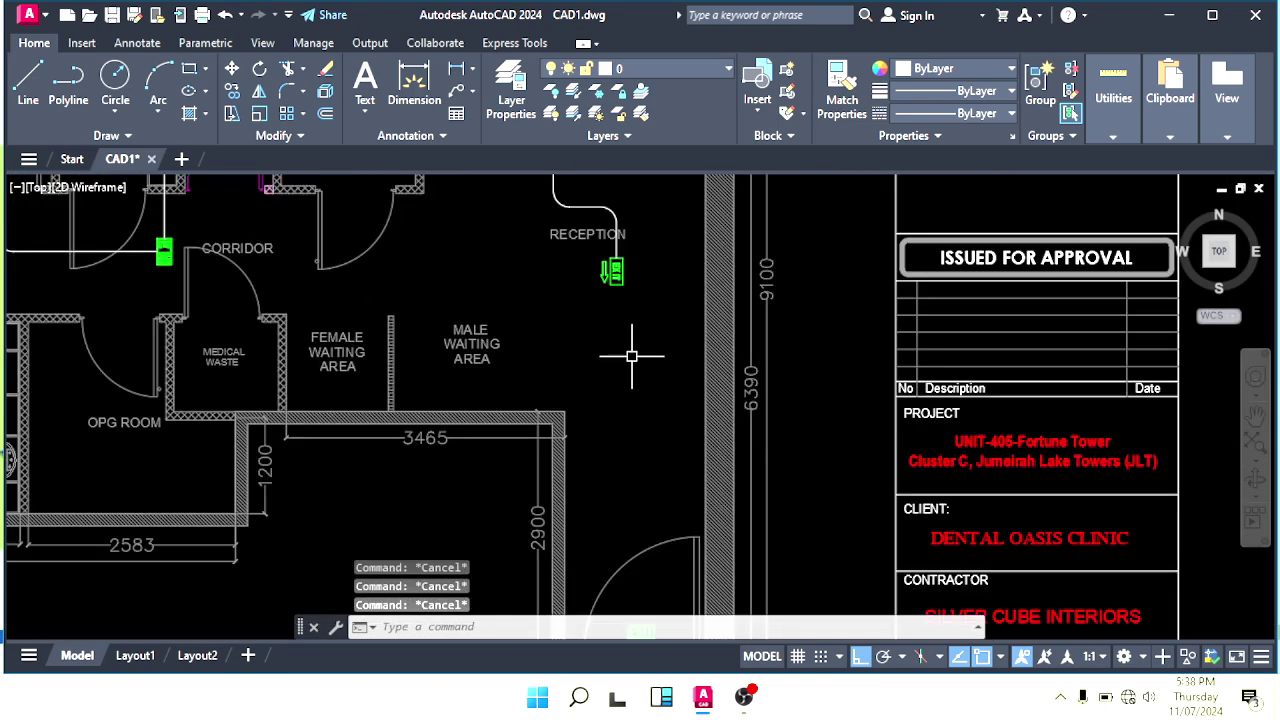
pyautogui.write('l')
pyautogui.press('Return')
pyautogui.scroll(5, 631, 355)
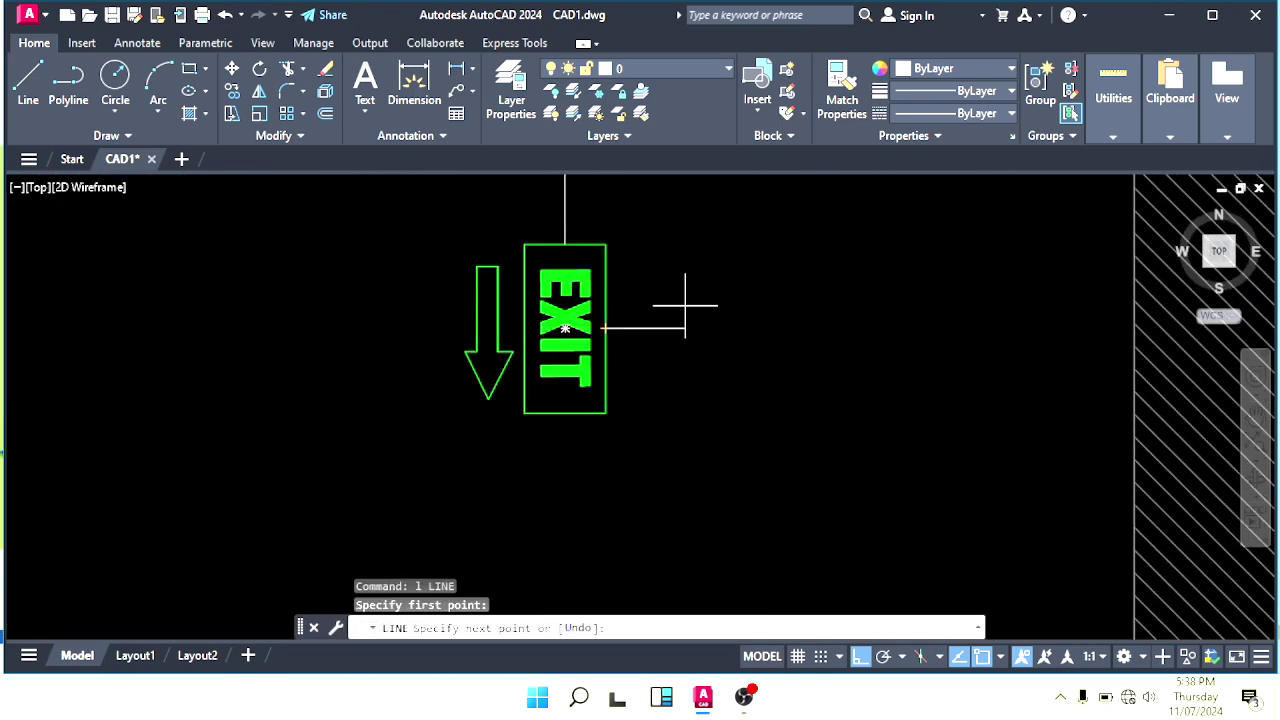
pyautogui.click(685, 306)
pyautogui.press('Escape')
# Step: Draw a vertical line from the entrance EXIT sign up past the reception EXIT sign's short line
pyautogui.scroll(-8, 735, 425)
pyautogui.press('Escape')
pyautogui.moveTo(737, 475); pyautogui.dragTo(603, 194, button='middle')
pyautogui.scroll(4, 590, 515)
pyautogui.press('space')
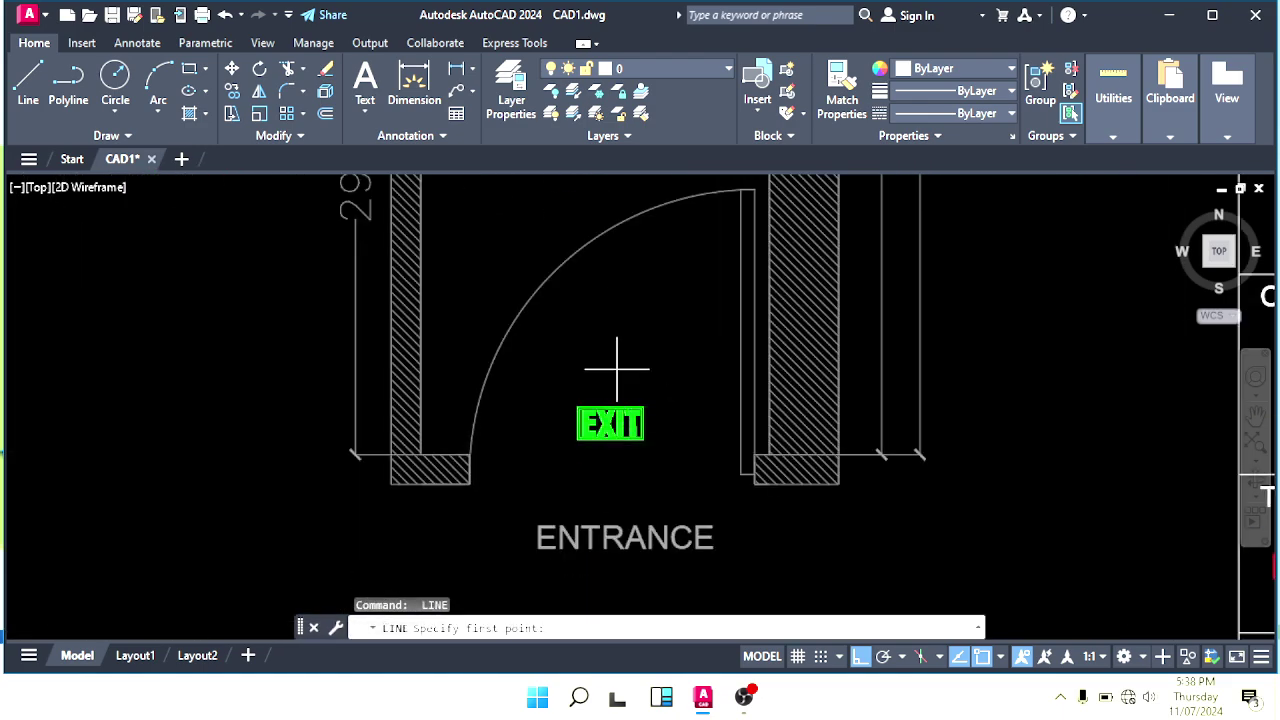
pyautogui.click(614, 398)
pyautogui.scroll(-4, 607, 332)
pyautogui.moveTo(609, 334); pyautogui.dragTo(627, 560, button='middle')
pyautogui.moveTo(640, 363); pyautogui.dragTo(686, 534, button='middle')
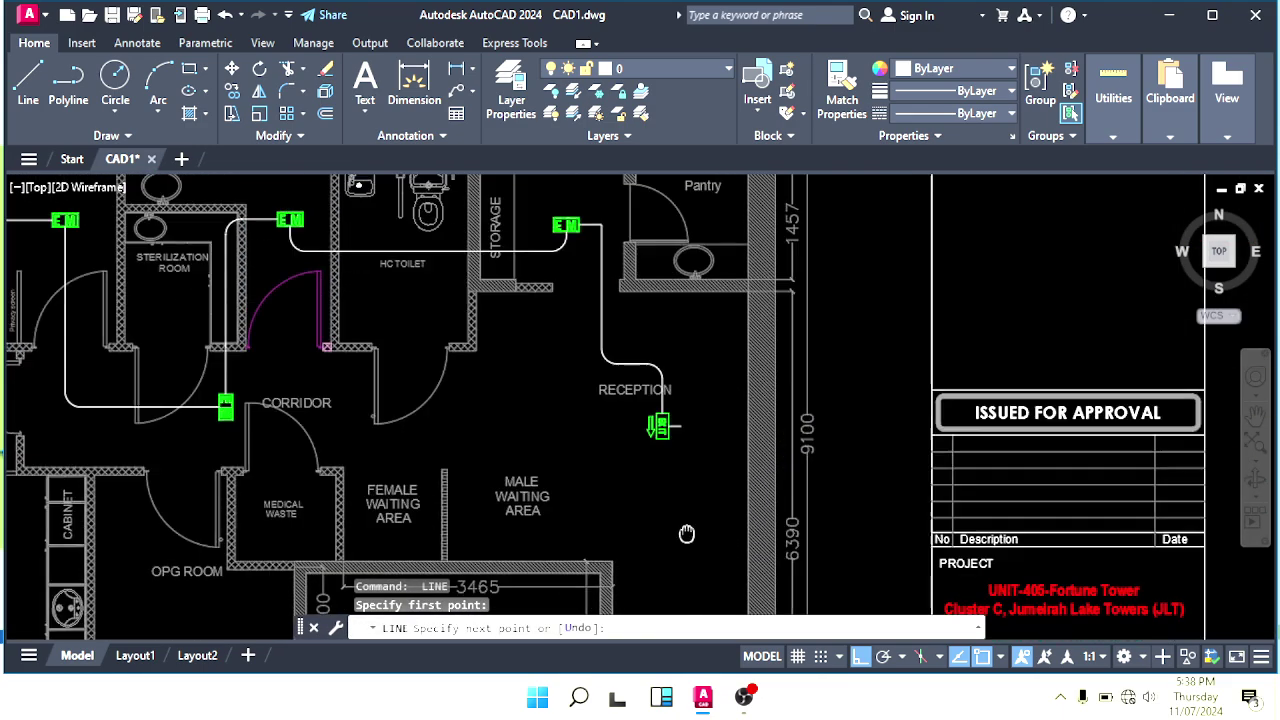
pyautogui.scroll(2, 691, 468)
pyautogui.click(710, 357)
pyautogui.press('Escape')
# Step: Fillet the reception EXIT sign's short line with the long vertical line from the entrance at radius 200
pyautogui.scroll(4, 677, 397)
pyautogui.scroll(2, 676, 396)
pyautogui.moveTo(676, 396); pyautogui.dragTo(699, 430, button='middle')
pyautogui.press('Escape')
pyautogui.press('Escape')
pyautogui.write('f')
pyautogui.press('space')
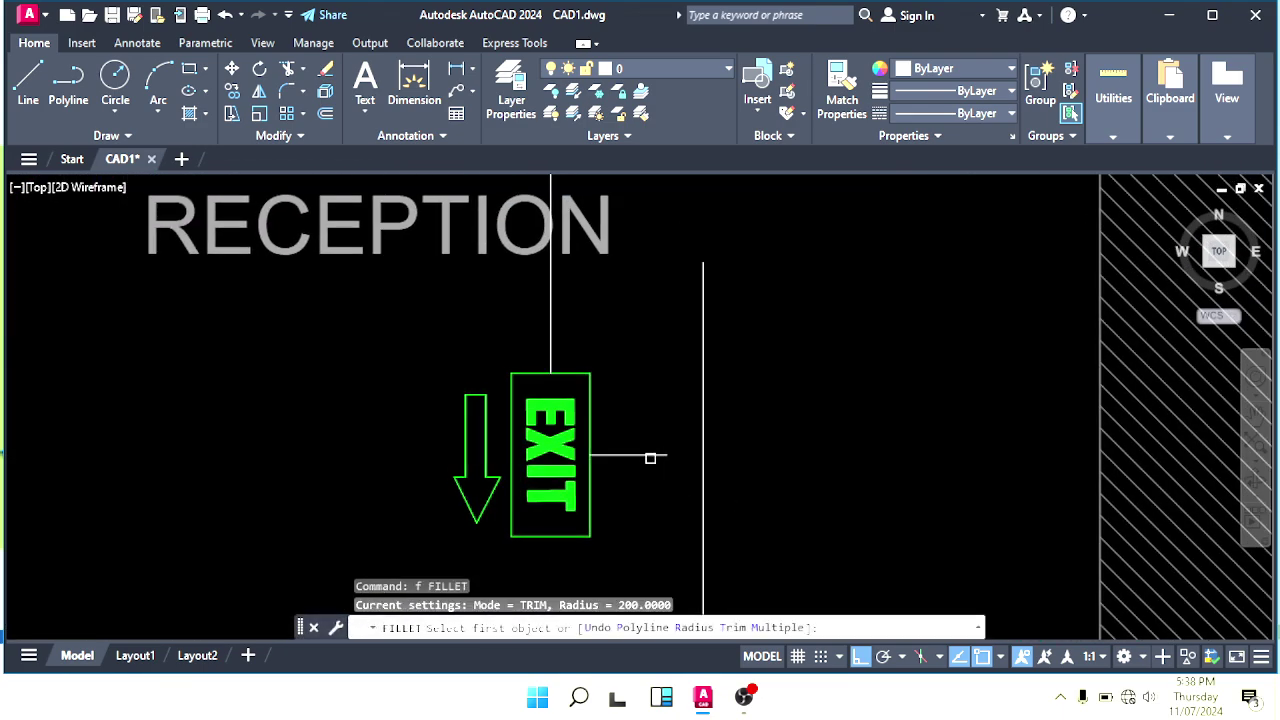
pyautogui.click(651, 456)
pyautogui.click(700, 500)
pyautogui.press('Escape')
# Step: Fillet the wiring corner to the right of the E M sign beside Storage at radius 200
pyautogui.scroll(-6, 645, 407)
pyautogui.moveTo(640, 260); pyautogui.dragTo(683, 397, button='middle')
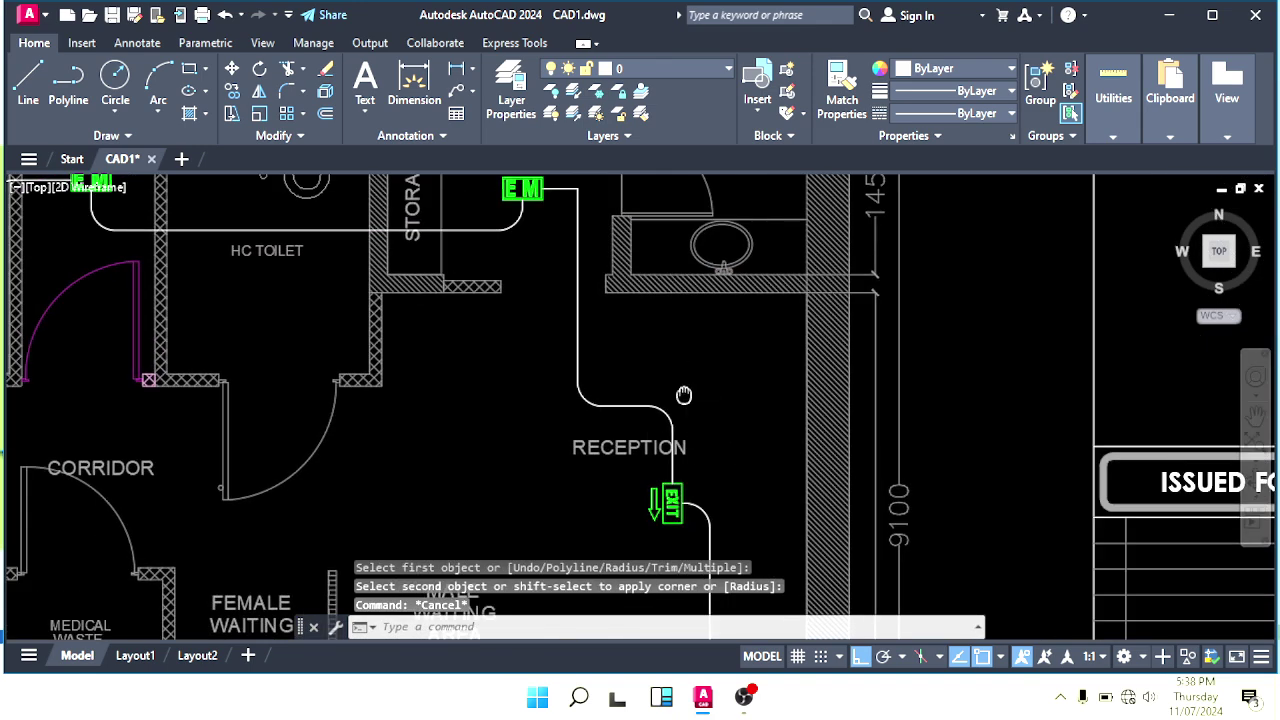
pyautogui.scroll(-2, 600, 290)
pyautogui.moveTo(600, 290); pyautogui.dragTo(694, 369, button='middle')
pyautogui.scroll(6, 684, 316)
pyautogui.press('Escape')
pyautogui.write('f')
pyautogui.press('Return')
pyautogui.click(695, 377)
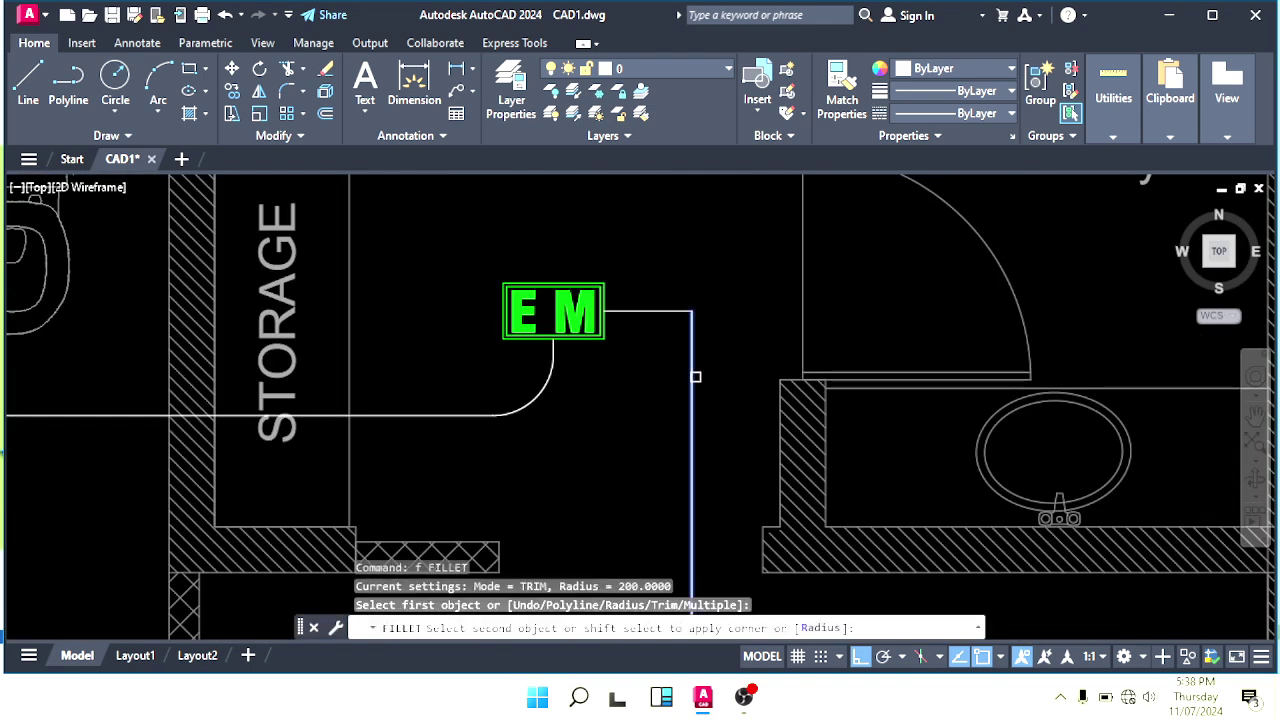
pyautogui.click(662, 313)
pyautogui.press('Escape')
pyautogui.press('Escape')
# Step: Select the wiring lines and arcs on both sides of the E M sign beside Storage
pyautogui.click(718, 346)
pyautogui.click(640, 433)
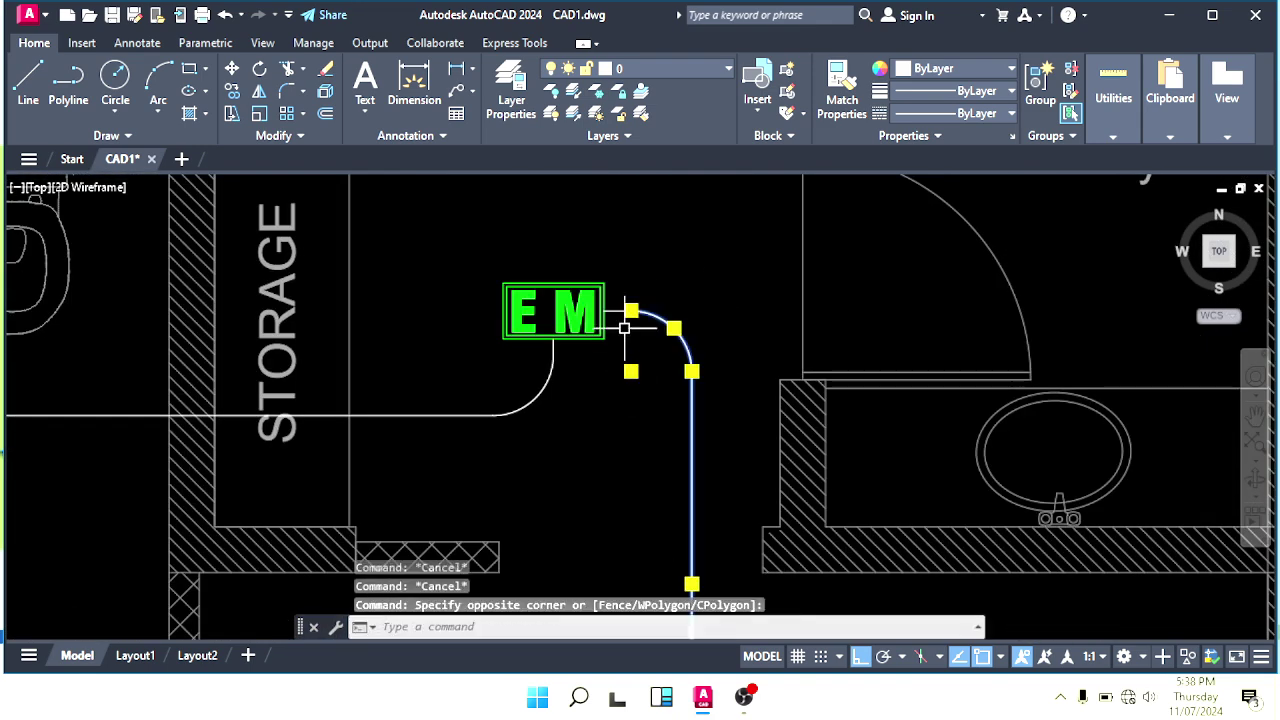
pyautogui.scroll(6, 633, 310)
pyautogui.click(683, 268)
pyautogui.click(615, 338)
pyautogui.scroll(-4, 518, 434)
pyautogui.moveTo(535, 465); pyautogui.dragTo(792, 344, button='middle')
pyautogui.click(728, 349)
pyautogui.click(525, 480)
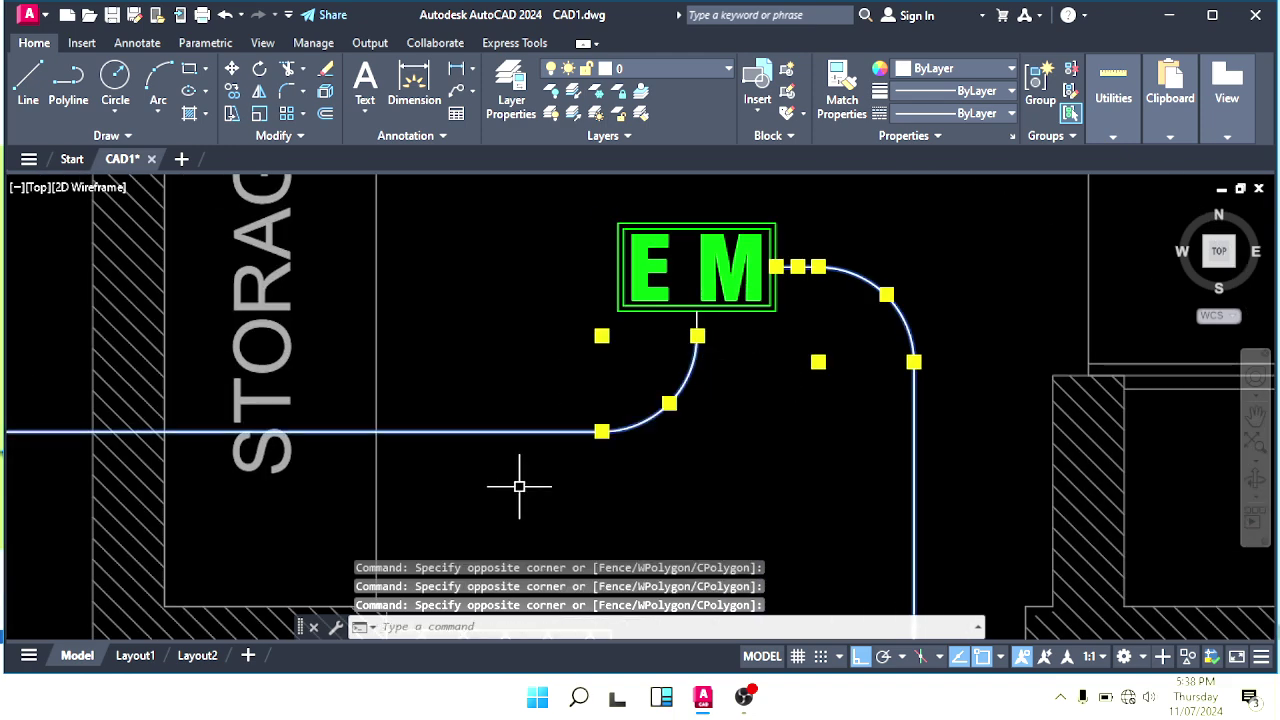
# Step: Add the Reception wiring bends and the vertical line between the reception and entrance EXIT signs to the selection
pyautogui.scroll(-4, 536, 487)
pyautogui.moveTo(584, 463); pyautogui.dragTo(583, 403, button='middle')
pyautogui.scroll(-2, 600, 385)
pyautogui.moveTo(688, 554); pyautogui.dragTo(634, 334, button='middle')
pyautogui.scroll(4, 628, 325)
pyautogui.click(859, 263)
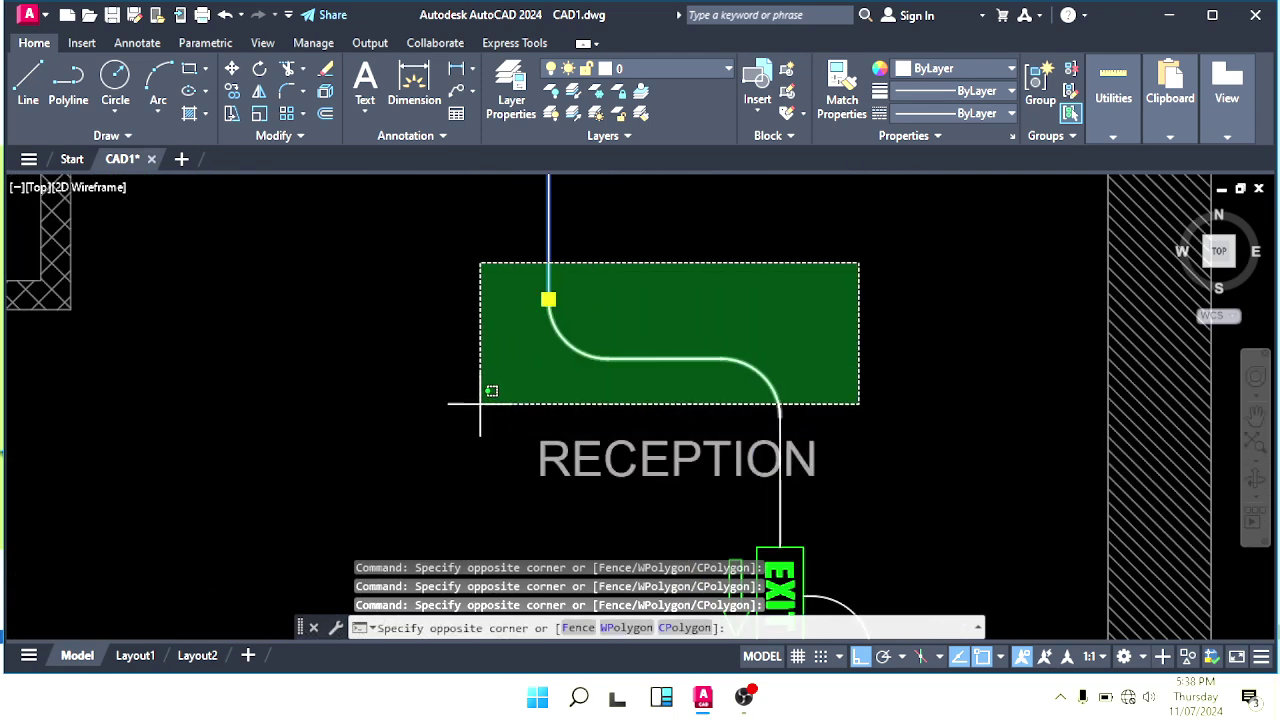
pyautogui.click(480, 404)
pyautogui.scroll(2, 769, 414)
pyautogui.moveTo(811, 518); pyautogui.dragTo(706, 312, button='middle')
pyautogui.click(718, 408)
pyautogui.scroll(-4, 788, 425)
pyautogui.click(788, 352)
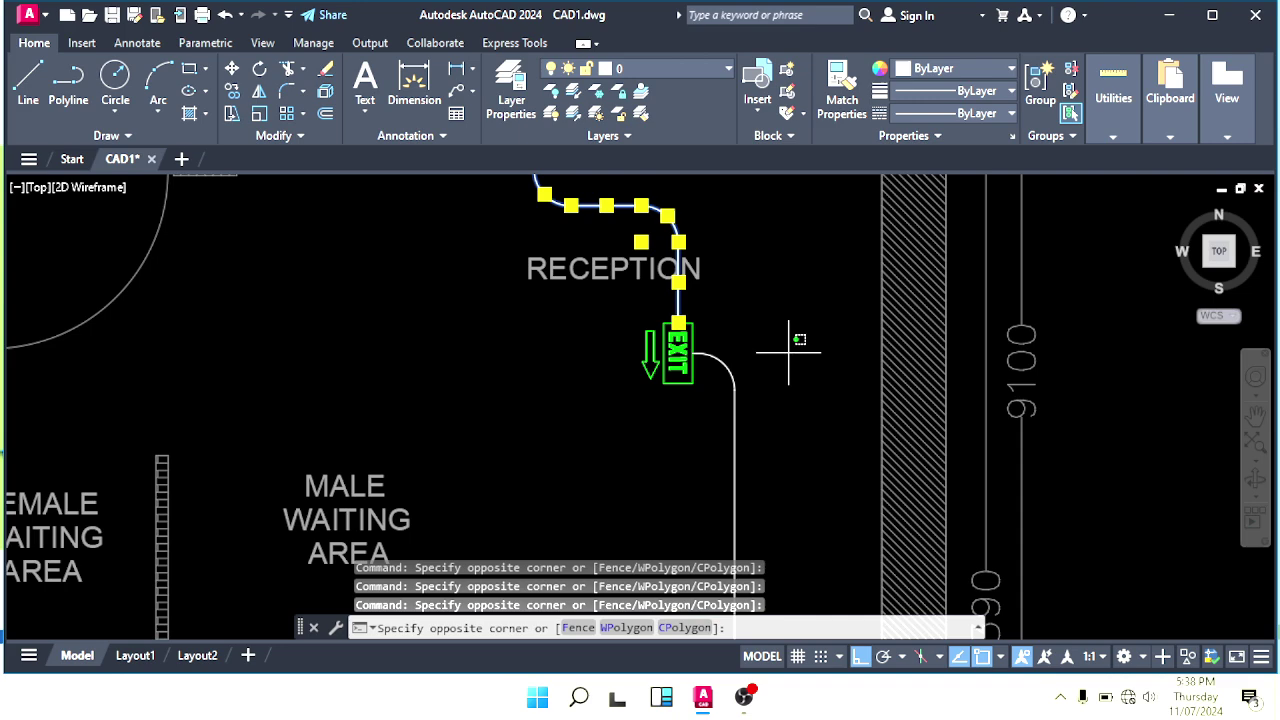
pyautogui.click(702, 477)
# Step: Add the short line beside the reception EXIT sign to the selection and colour all selected wiring orange (248,153,30)
pyautogui.scroll(2, 708, 338)
pyautogui.scroll(-2, 714, 356)
pyautogui.moveTo(718, 364); pyautogui.dragTo(688, 277, button='middle')
pyautogui.scroll(2, 743, 440)
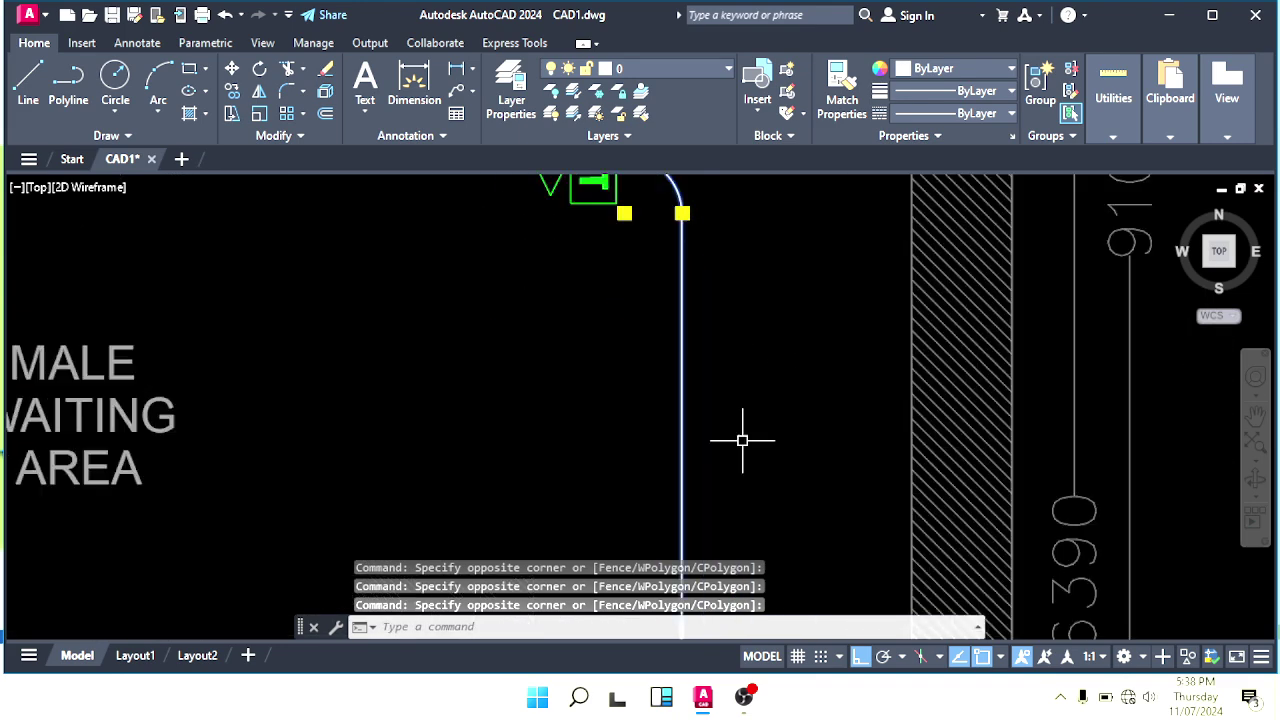
pyautogui.scroll(-4, 745, 448)
pyautogui.moveTo(755, 508); pyautogui.dragTo(721, 592, button='middle')
pyautogui.scroll(10, 690, 430)
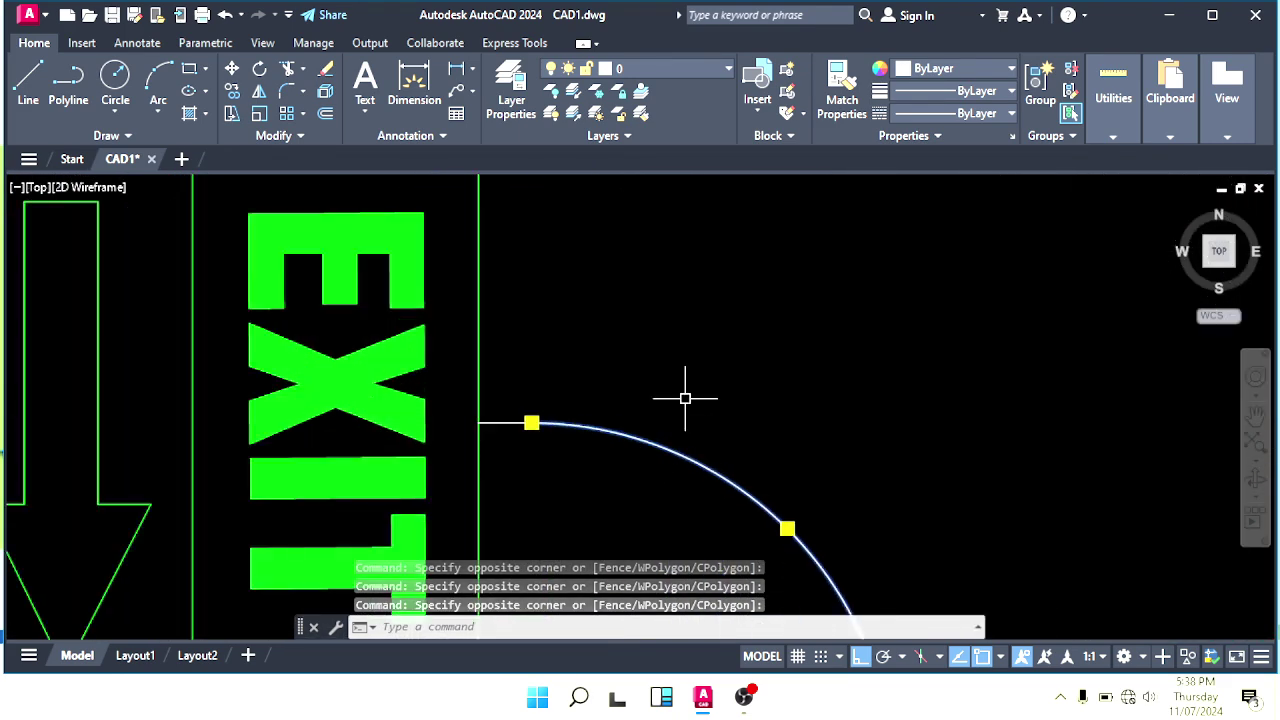
pyautogui.click(679, 347)
pyautogui.click(525, 492)
pyautogui.click(987, 70)
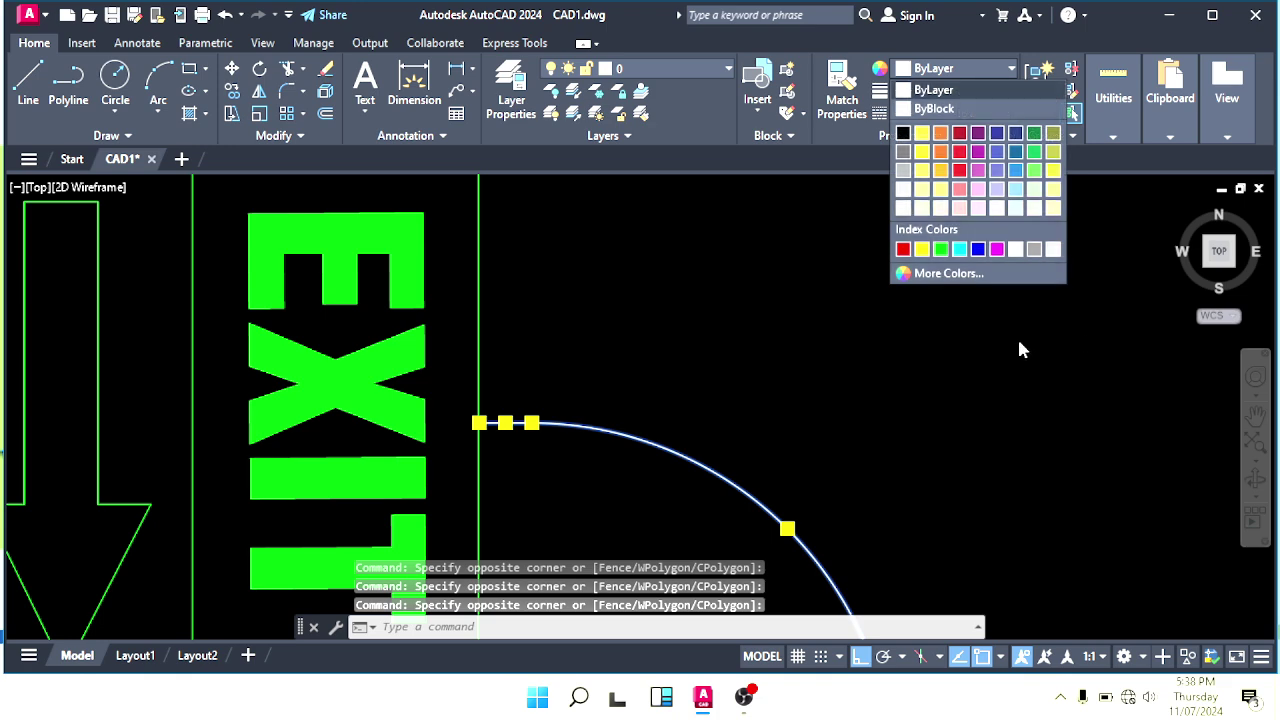
pyautogui.click(944, 172)
pyautogui.scroll(-8, 706, 449)
pyautogui.moveTo(709, 449); pyautogui.dragTo(860, 602, button='middle')
pyautogui.scroll(-2, 757, 451)
pyautogui.press('Escape')
pyautogui.press('Escape')
pyautogui.press('Escape')
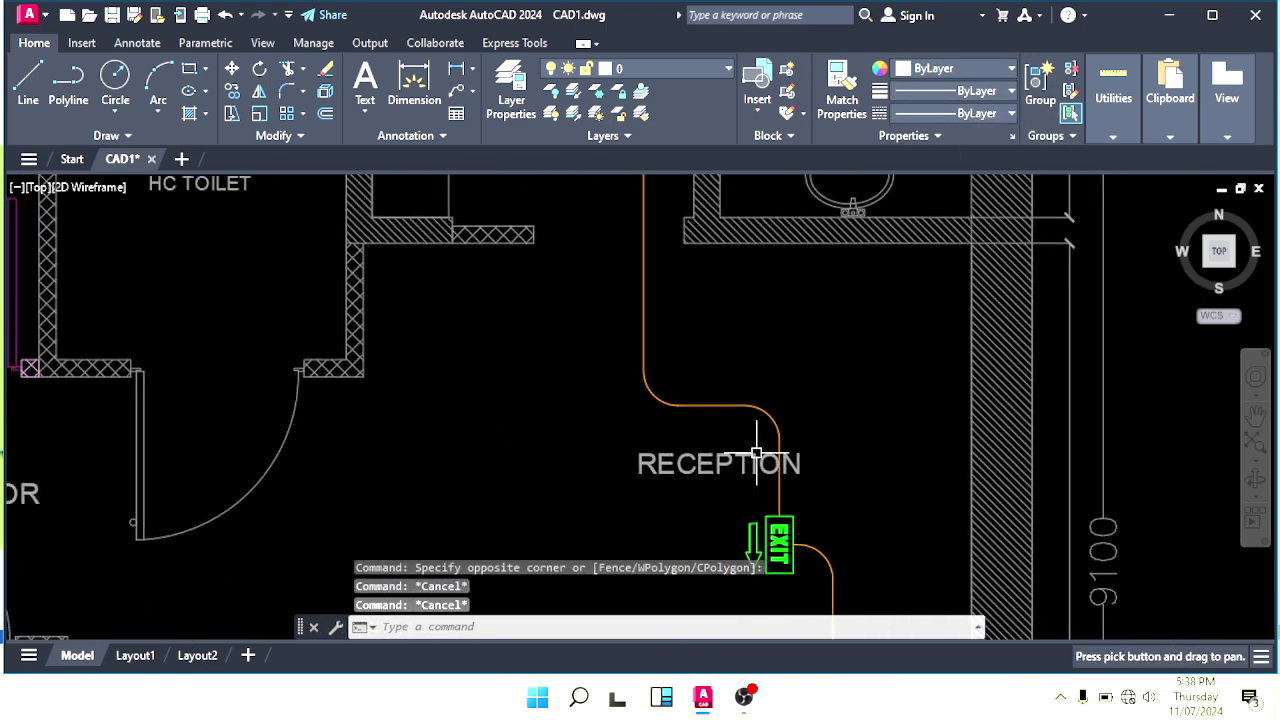
# Step: Match the properties of the orange wiring onto the short line below the E M sign beside Storage
pyautogui.moveTo(655, 361); pyautogui.dragTo(760, 466, button='middle')
pyautogui.write('ma')
pyautogui.press('Return')
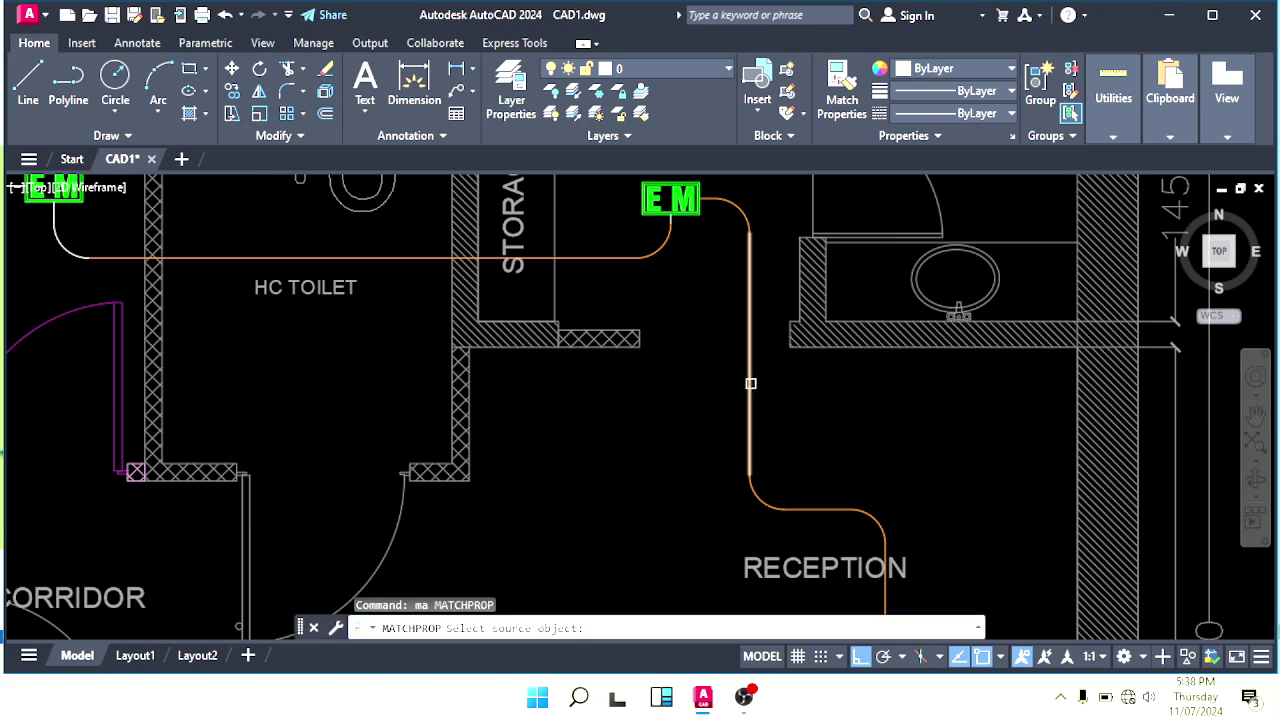
pyautogui.click(747, 373)
pyautogui.scroll(-2, 728, 352)
pyautogui.moveTo(708, 330); pyautogui.dragTo(775, 514, button='middle')
pyautogui.scroll(10, 757, 440)
pyautogui.click(803, 391)
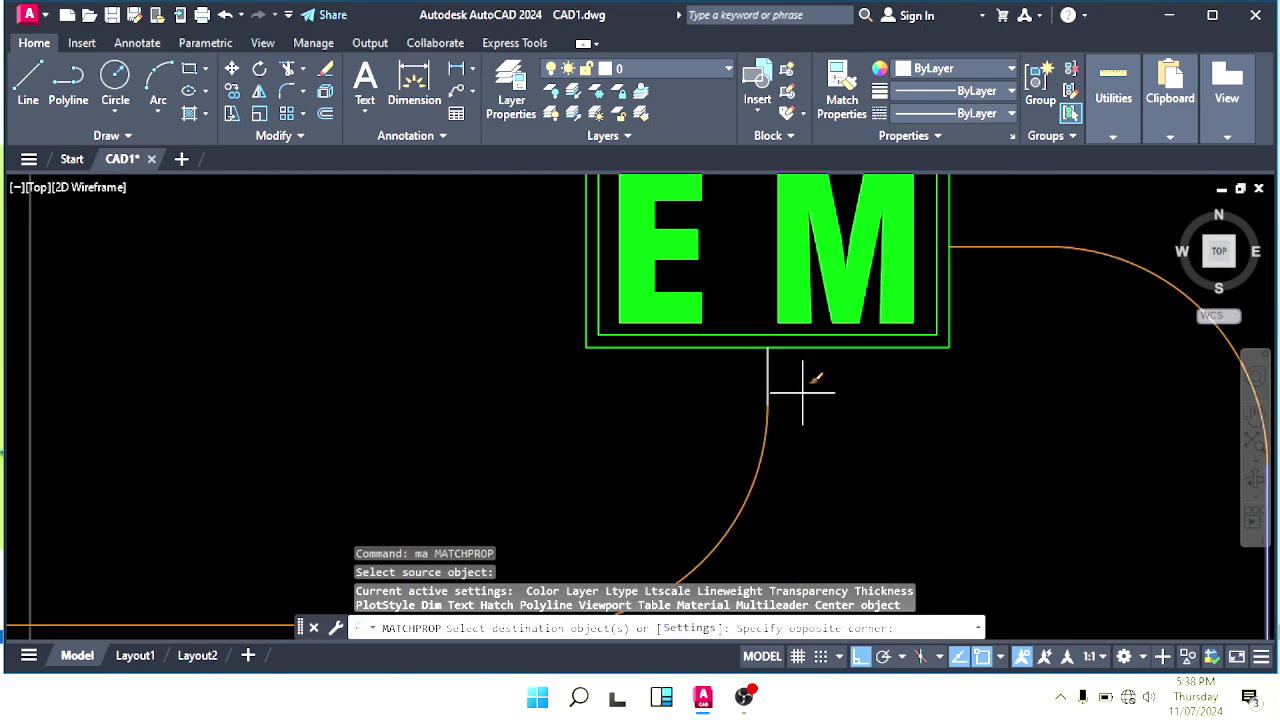
pyautogui.click(735, 398)
# Step: Apply the orange wiring properties to the short line and arc below the Vital Room E M sign
pyautogui.scroll(-7, 734, 377)
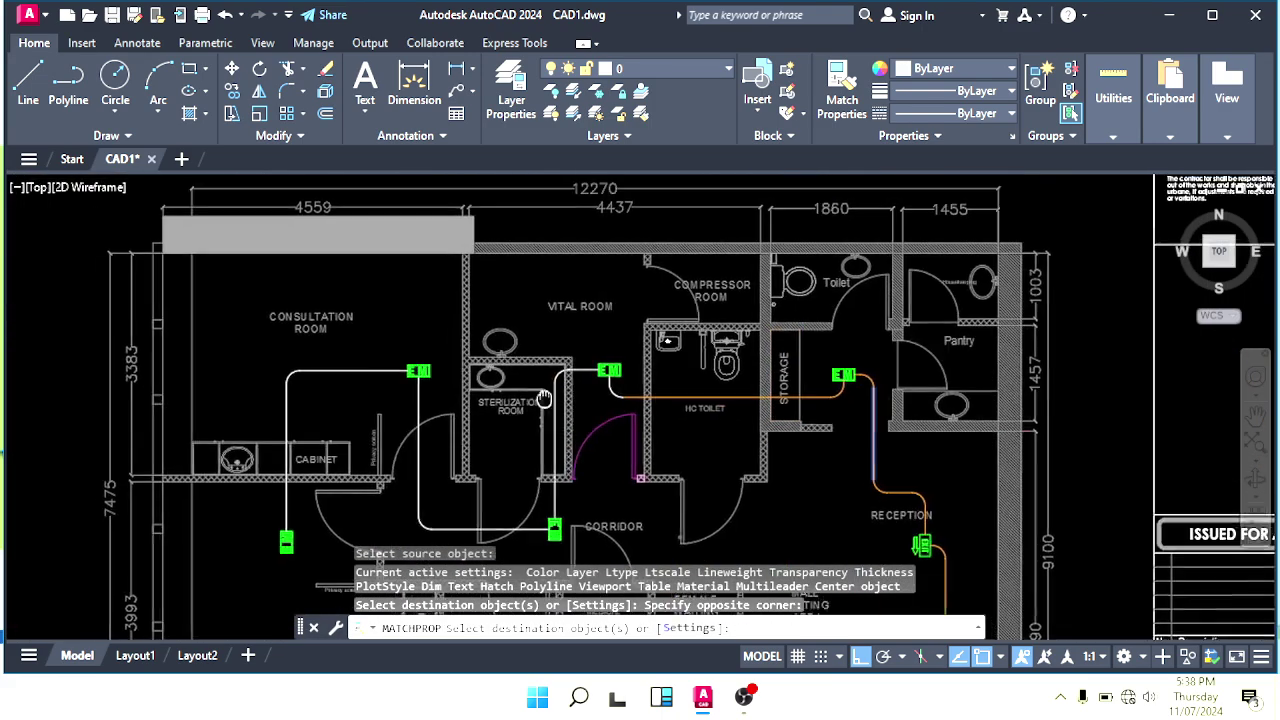
pyautogui.scroll(4, 734, 377)
pyautogui.scroll(2, 732, 378)
pyautogui.moveTo(799, 435); pyautogui.dragTo(718, 365, button='middle')
pyautogui.click(820, 354)
pyautogui.click(673, 486)
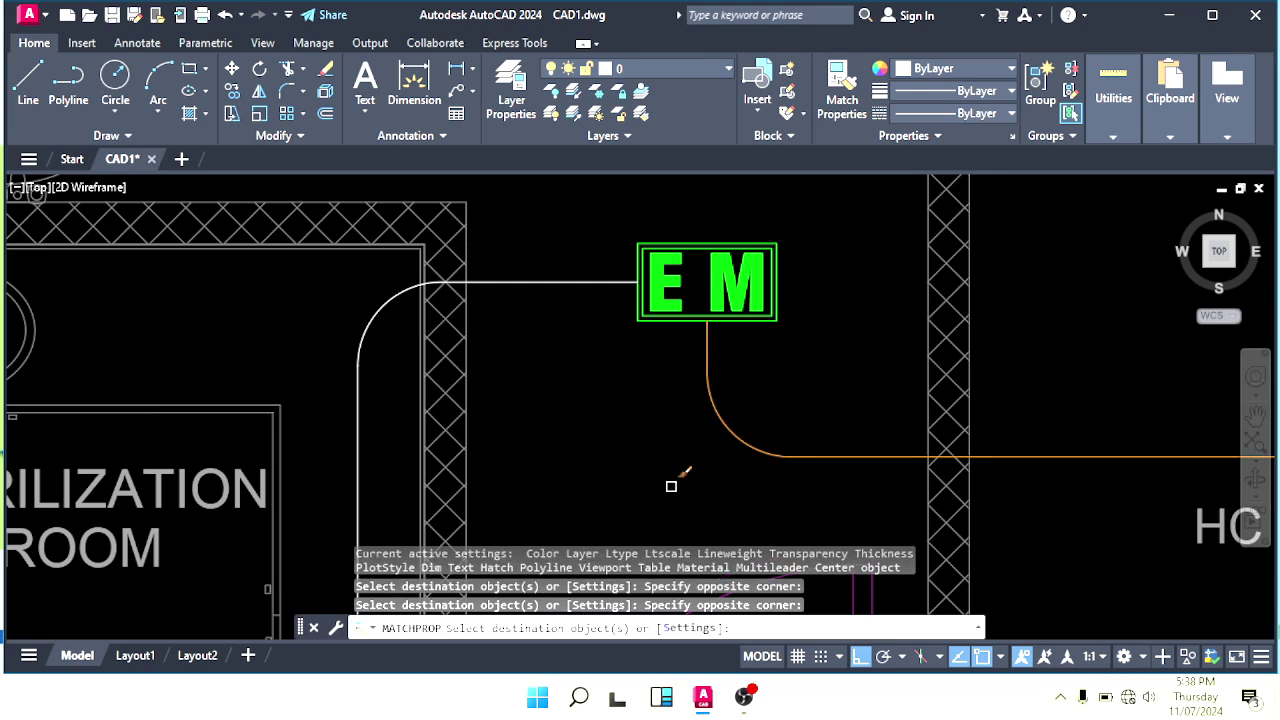
# Step: Apply the orange wiring properties to the line, arc and vertical run connecting the Vital Room and corridor E M signs
pyautogui.moveTo(593, 229); pyautogui.dragTo(682, 292, button='middle')
pyautogui.click(679, 298)
pyautogui.click(609, 406)
pyautogui.scroll(2, 486, 391)
pyautogui.moveTo(486, 391); pyautogui.dragTo(600, 377, button='middle')
pyautogui.click(601, 378)
pyautogui.click(488, 302)
pyautogui.scroll(2, 533, 385)
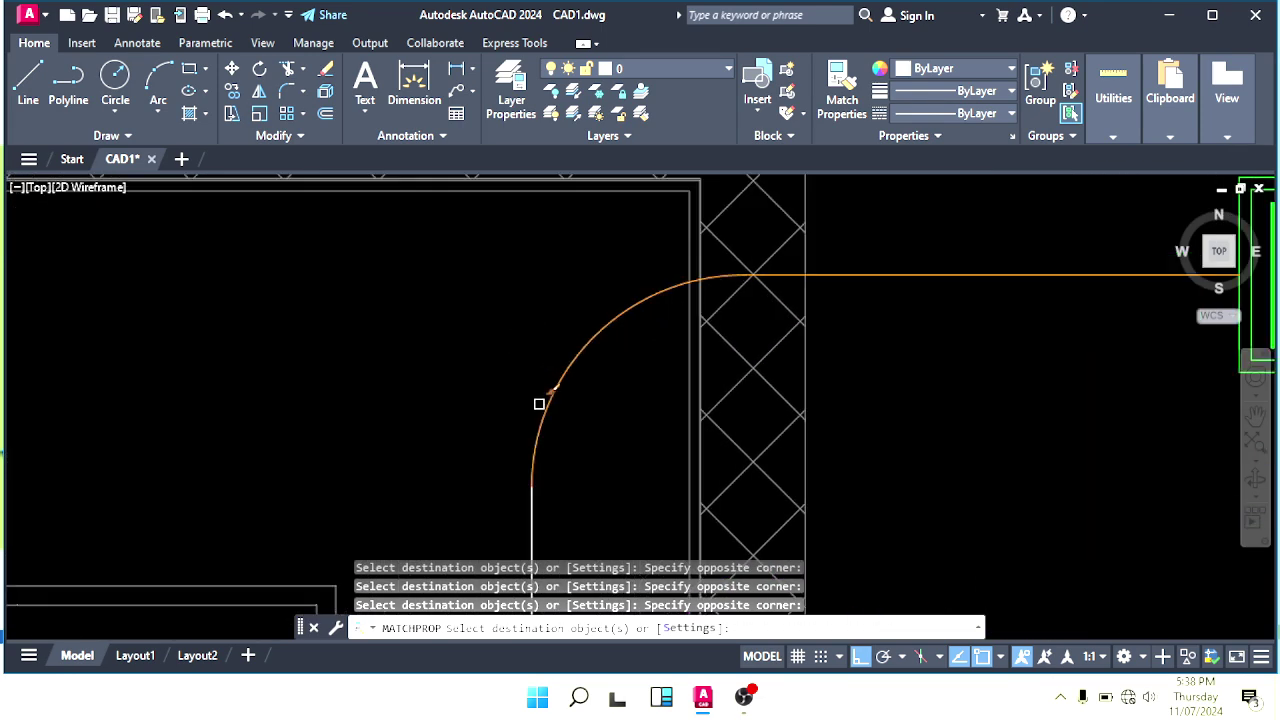
pyautogui.scroll(-4, 565, 460)
pyautogui.scroll(-5, 566, 410)
pyautogui.scroll(6, 586, 416)
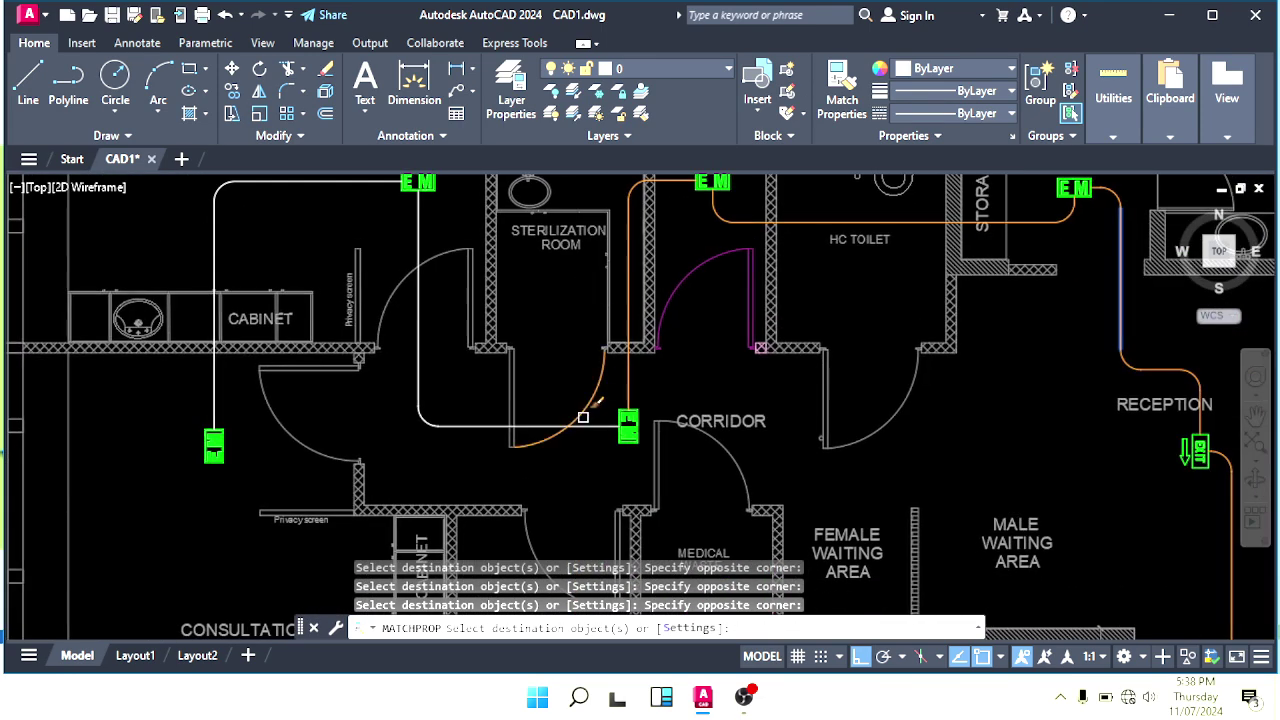
# Step: Apply the orange wiring properties to the remaining lines and arcs between the corridor and Consultation Room E M signs
pyautogui.moveTo(206, 377); pyautogui.dragTo(557, 411, button='middle')
pyautogui.scroll(-2, 540, 355)
pyautogui.moveTo(536, 352); pyautogui.dragTo(590, 490, button='middle')
pyautogui.moveTo(590, 360); pyautogui.dragTo(632, 497, button='middle')
pyautogui.scroll(2, 500, 327)
pyautogui.click(346, 268)
pyautogui.click(82, 578)
pyautogui.scroll(-4, 421, 331)
pyautogui.moveTo(447, 317); pyautogui.dragTo(530, 312, button='middle')
pyautogui.scroll(-4, 530, 314)
pyautogui.press('Escape')
pyautogui.press('Escape')
# Step: Examine the emergency light wiring and sign positions across the floor plan
pyautogui.moveTo(534, 357); pyautogui.dragTo(357, 318, button='middle')
pyautogui.moveTo(687, 450); pyautogui.dragTo(632, 435, button='middle')
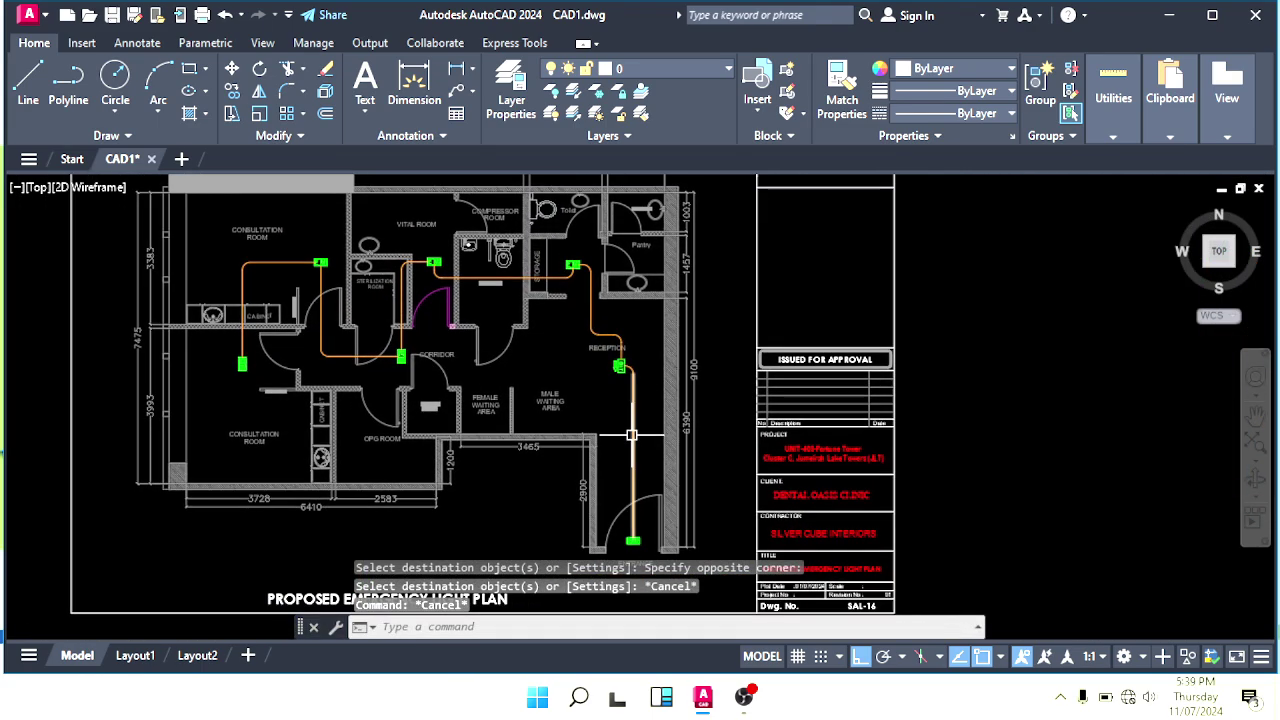
pyautogui.moveTo(532, 380); pyautogui.dragTo(596, 425, button='middle')
pyautogui.moveTo(695, 411)
pyautogui.mouseDown(button='middle')
pyautogui.moveTo(598, 389)
pyautogui.moveTo(586, 433)
pyautogui.mouseUp(button='middle')
pyautogui.scroll(-2, 604, 316)
pyautogui.scroll(4, 591, 320)
pyautogui.scroll(3, 290, 480)
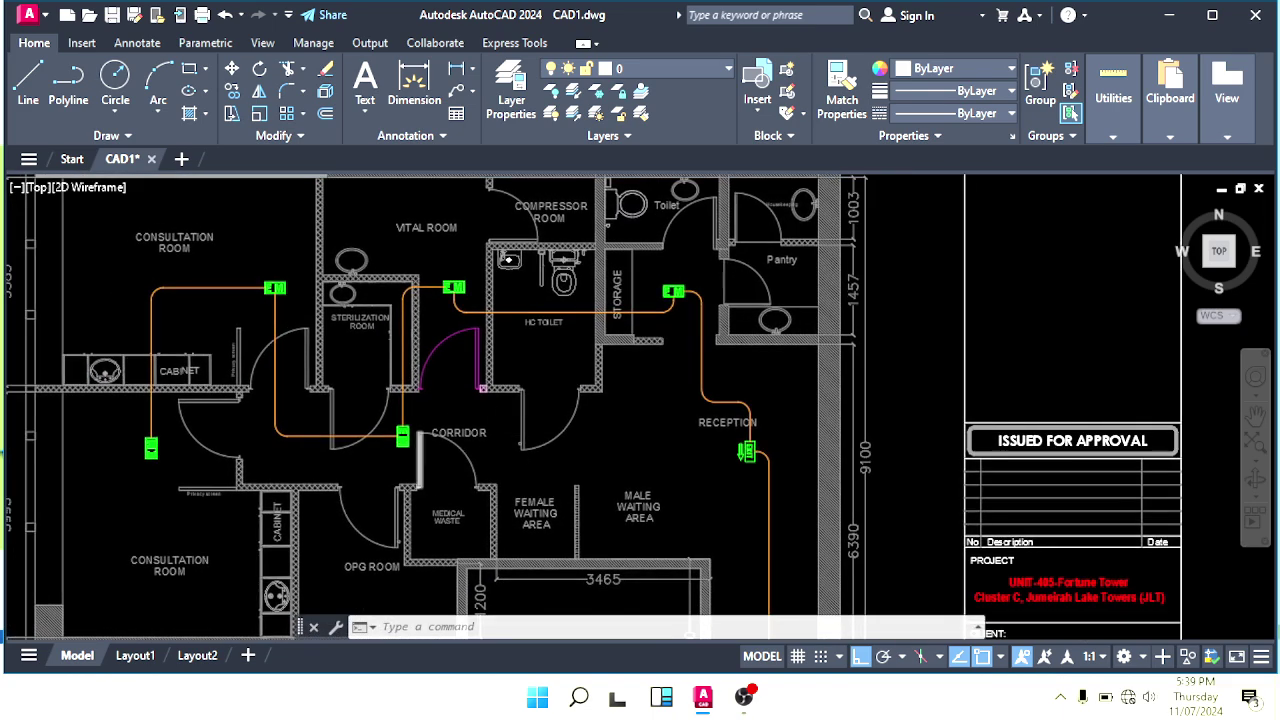
pyautogui.scroll(-2, 492, 430)
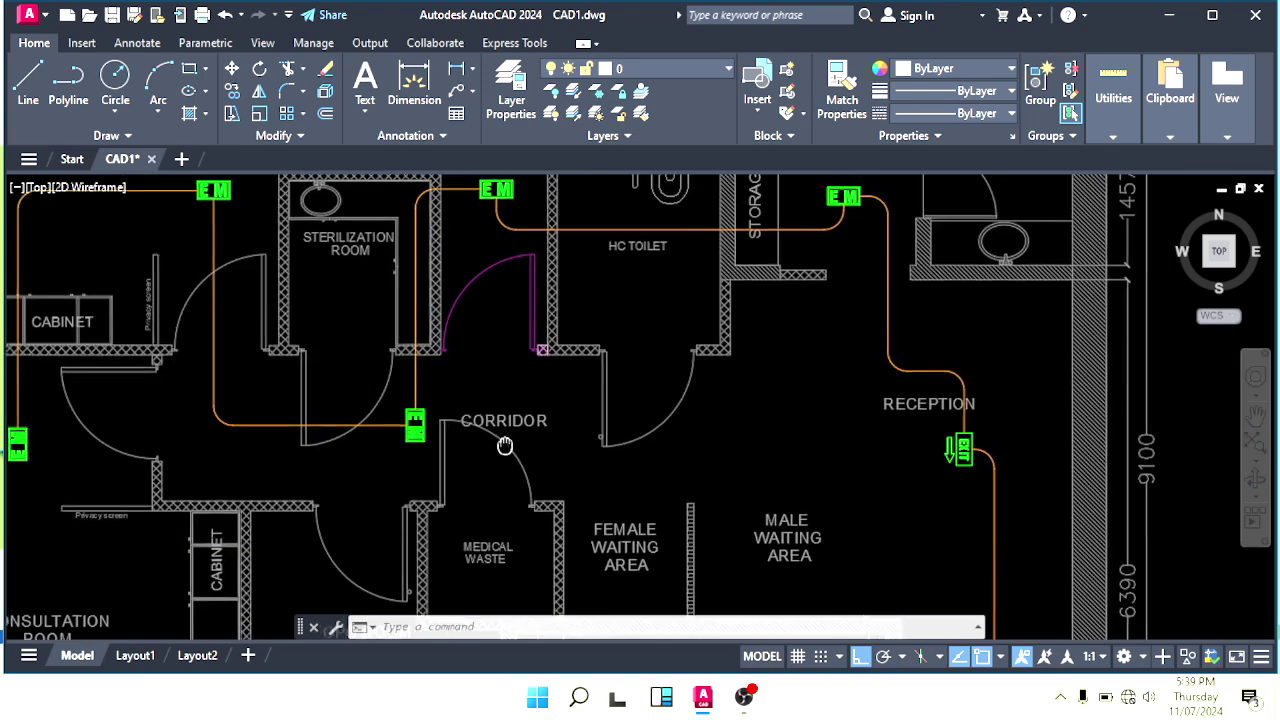
# Step: Move the CORRIDOR label straight up, clear of the Medical Waste door swing
pyautogui.click(522, 418)
pyautogui.scroll(4, 559, 428)
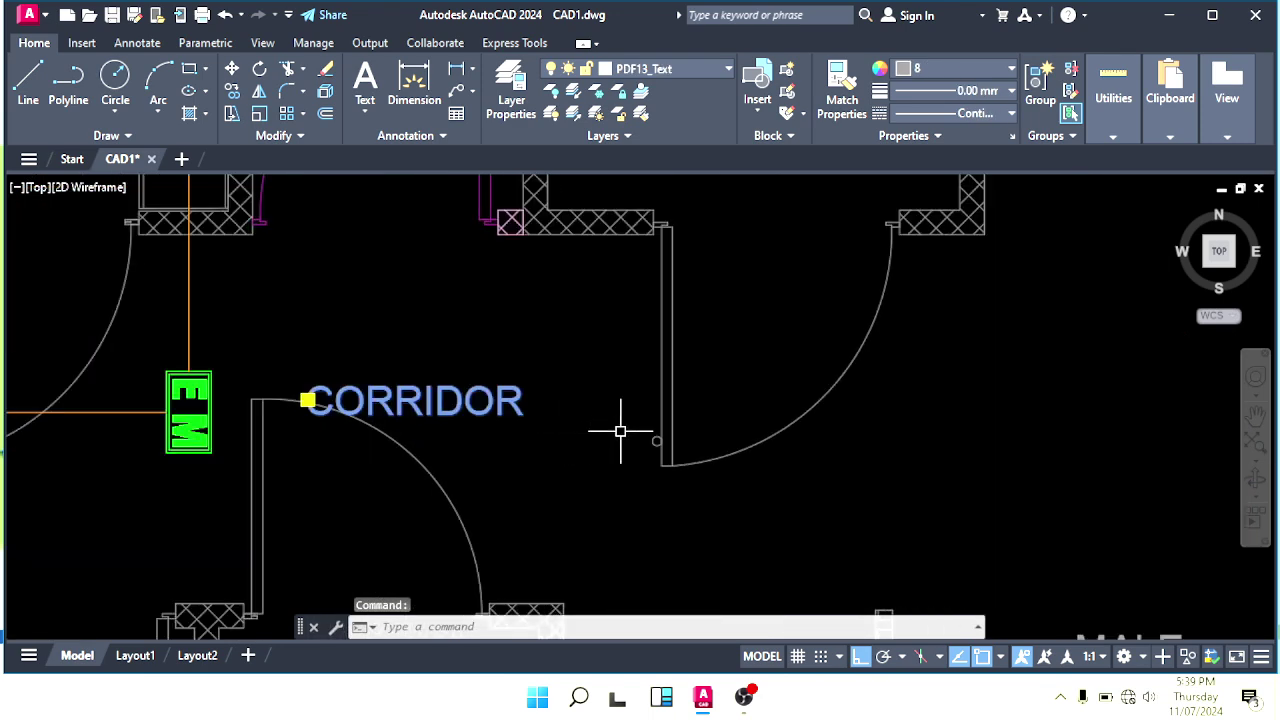
pyautogui.write('m')
pyautogui.press('Return')
pyautogui.moveTo(695, 435); pyautogui.dragTo(634, 428, button='middle')
pyautogui.click(843, 457)
pyautogui.click(860, 338)
pyautogui.press('Escape')
# Step: Move the corridor E M sign horizontally to the right, so it sits below the CORRIDOR label
pyautogui.scroll(-2, 553, 412)
pyautogui.moveTo(298, 413)
pyautogui.mouseDown(button='middle')
pyautogui.moveTo(504, 431)
pyautogui.moveTo(415, 415)
pyautogui.mouseUp(button='middle')
pyautogui.scroll(-2, 438, 363)
pyautogui.scroll(2, 469, 417)
pyautogui.scroll(-2, 446, 419)
pyautogui.write('m')
pyautogui.press('Return')
pyautogui.scroll(6, 480, 447)
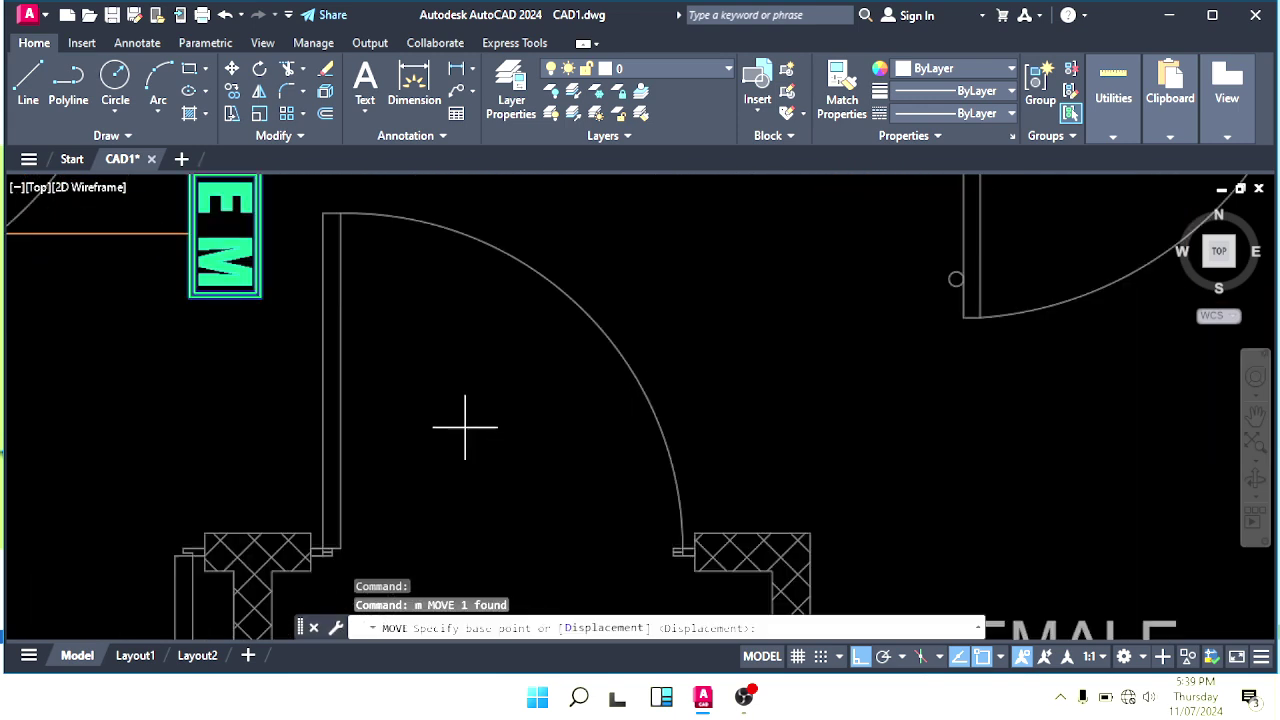
pyautogui.click(441, 417)
pyautogui.scroll(-2, 649, 397)
pyautogui.moveTo(629, 410); pyautogui.dragTo(778, 493, button='middle')
pyautogui.click(655, 411)
pyautogui.press('Escape')
pyautogui.scroll(-2, 508, 256)
pyautogui.press('Escape')
pyautogui.moveTo(508, 256); pyautogui.dragTo(575, 453, button='middle')
pyautogui.scroll(-2, 581, 422)
pyautogui.press('Escape')
pyautogui.scroll(2, 577, 418)
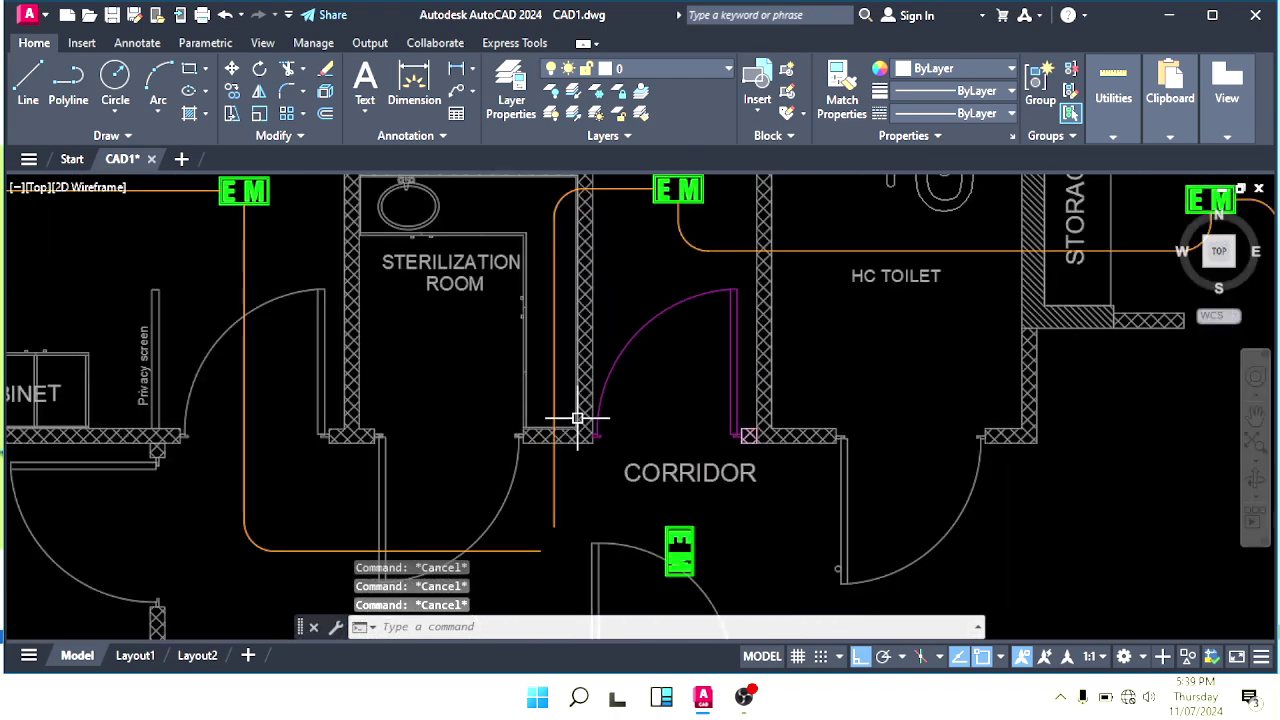
# Step: Erase the wiring lines and arc between the Vital Room E M sign and the corridor sign's former position
pyautogui.moveTo(572, 397)
pyautogui.mouseDown(button='middle')
pyautogui.moveTo(548, 359)
pyautogui.moveTo(560, 337)
pyautogui.moveTo(615, 530)
pyautogui.mouseUp(button='middle')
pyautogui.write('e')
pyautogui.press('Return')
pyautogui.press('Escape')
pyautogui.scroll(4, 614, 338)
pyautogui.write('e')
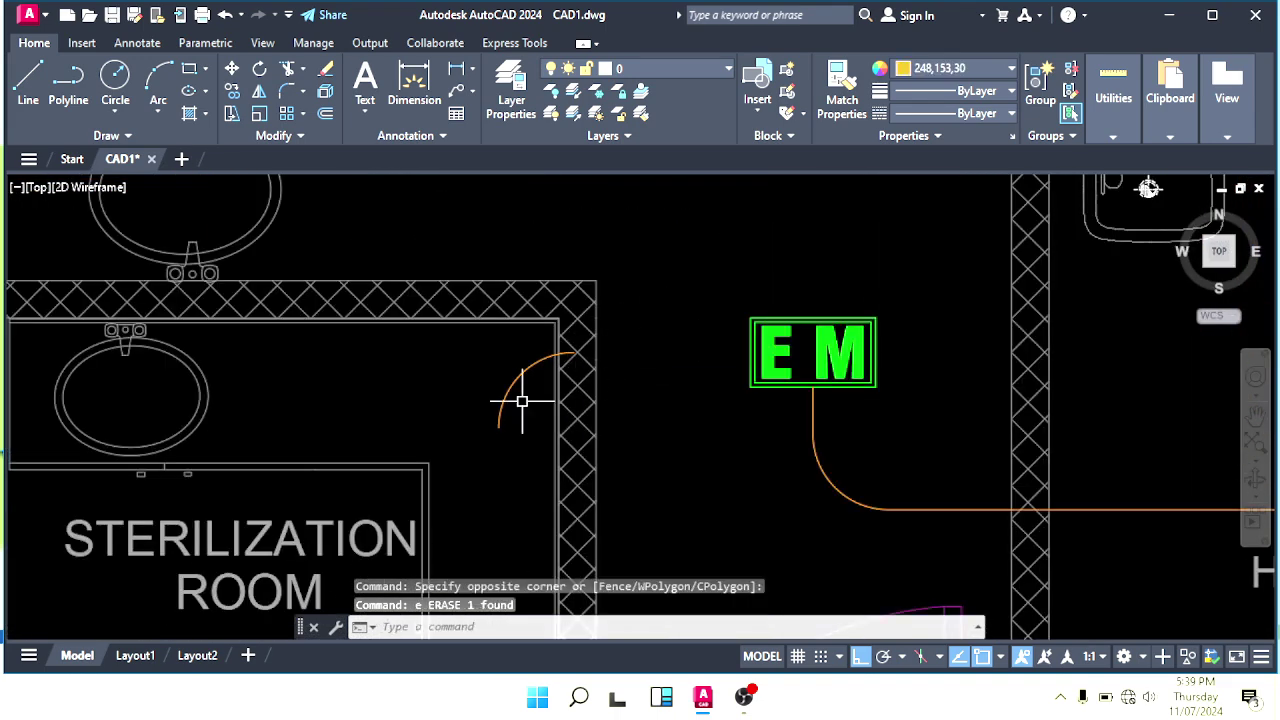
pyautogui.click(523, 400)
pyautogui.click(505, 372)
pyautogui.write('e')
pyautogui.scroll(-4, 516, 378)
pyautogui.moveTo(548, 394)
pyautogui.mouseDown(button='middle')
pyautogui.moveTo(566, 348)
pyautogui.moveTo(554, 307)
pyautogui.mouseUp(button='middle')
pyautogui.press('Escape')
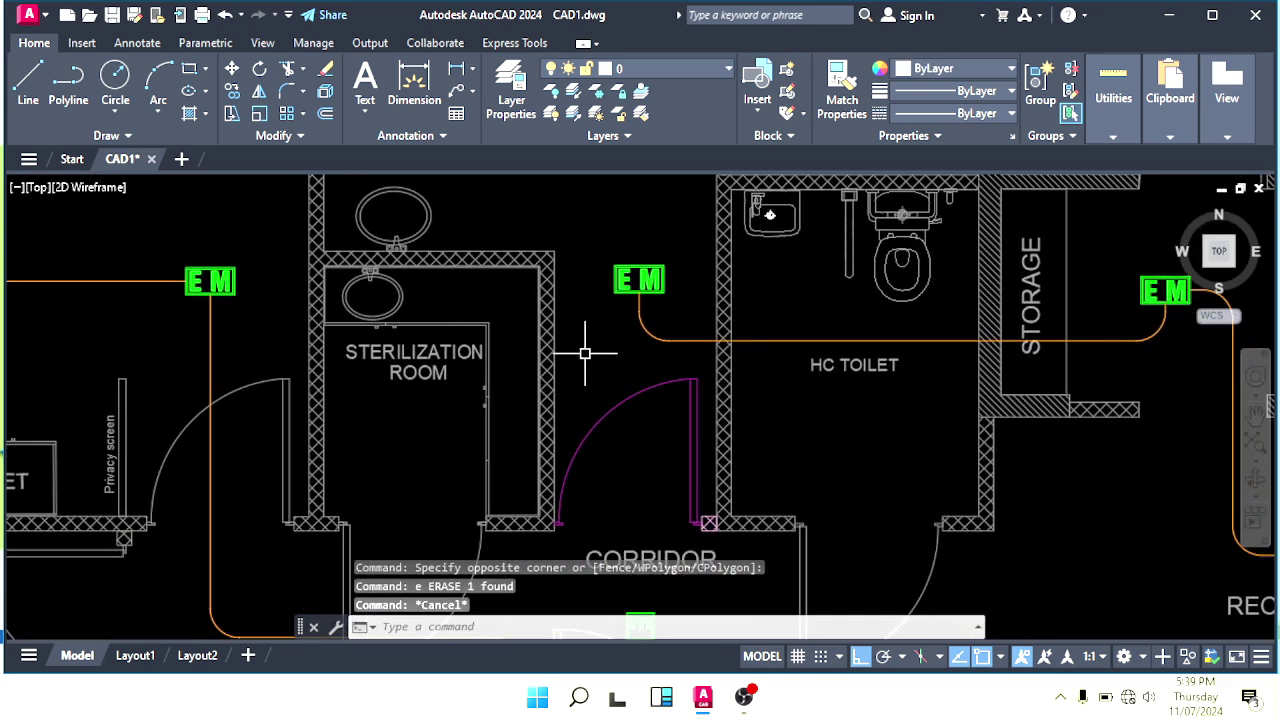
# Step: Draw a line from the Vital Room E M sign's left edge a short way left, then down into the corridor
pyautogui.scroll(4, 586, 300)
pyautogui.write('l')
pyautogui.press('Return')
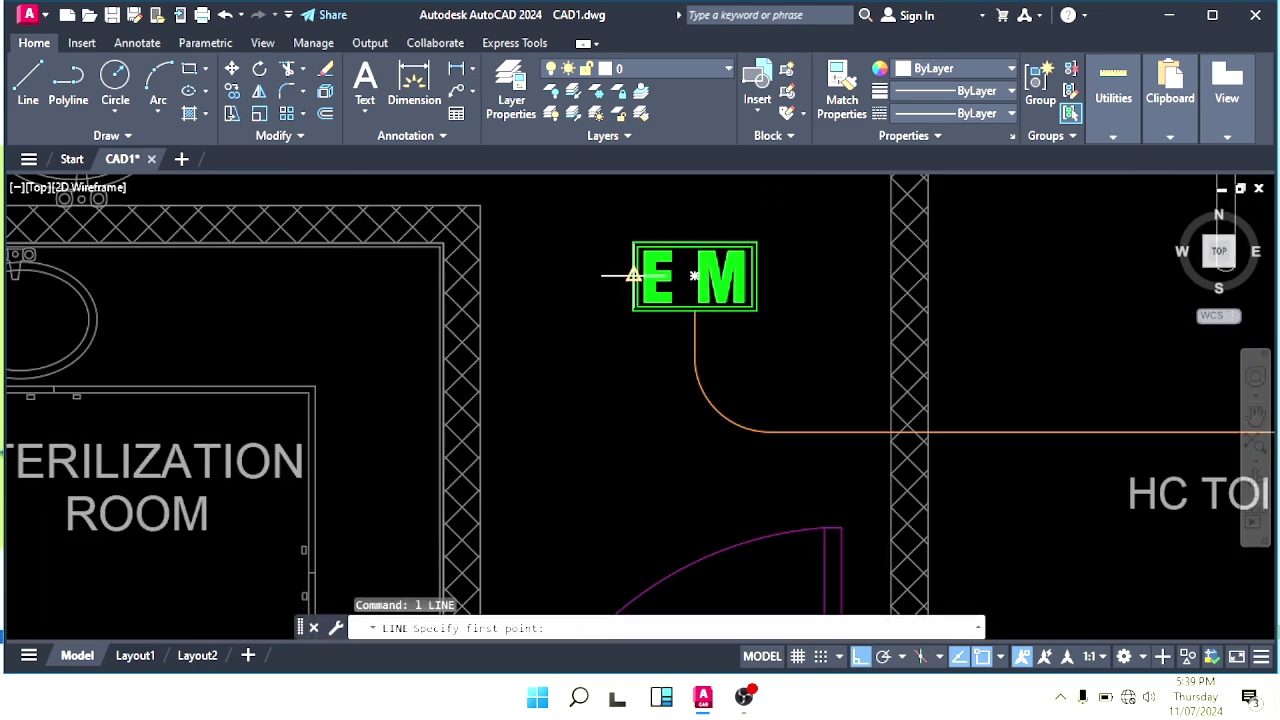
pyautogui.click(543, 289)
pyautogui.scroll(-2, 595, 398)
pyautogui.moveTo(595, 415); pyautogui.dragTo(566, 226, button='middle')
pyautogui.scroll(-2, 590, 400)
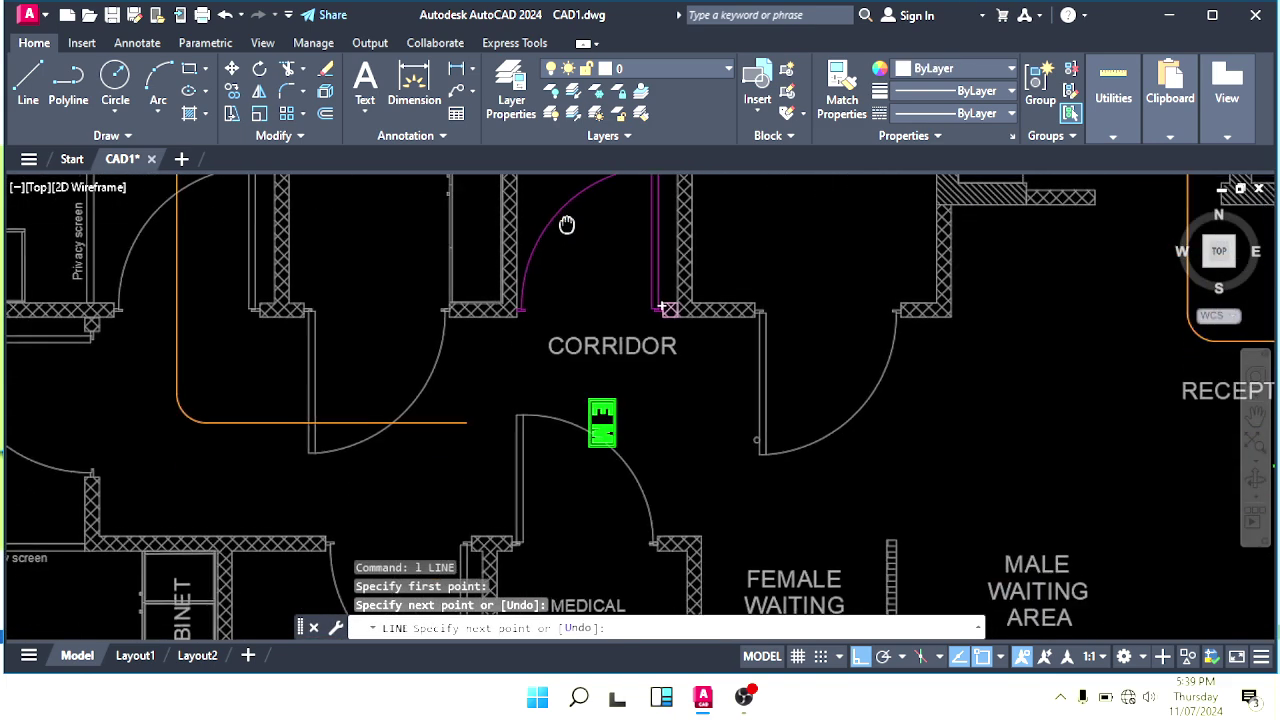
pyautogui.scroll(4, 566, 385)
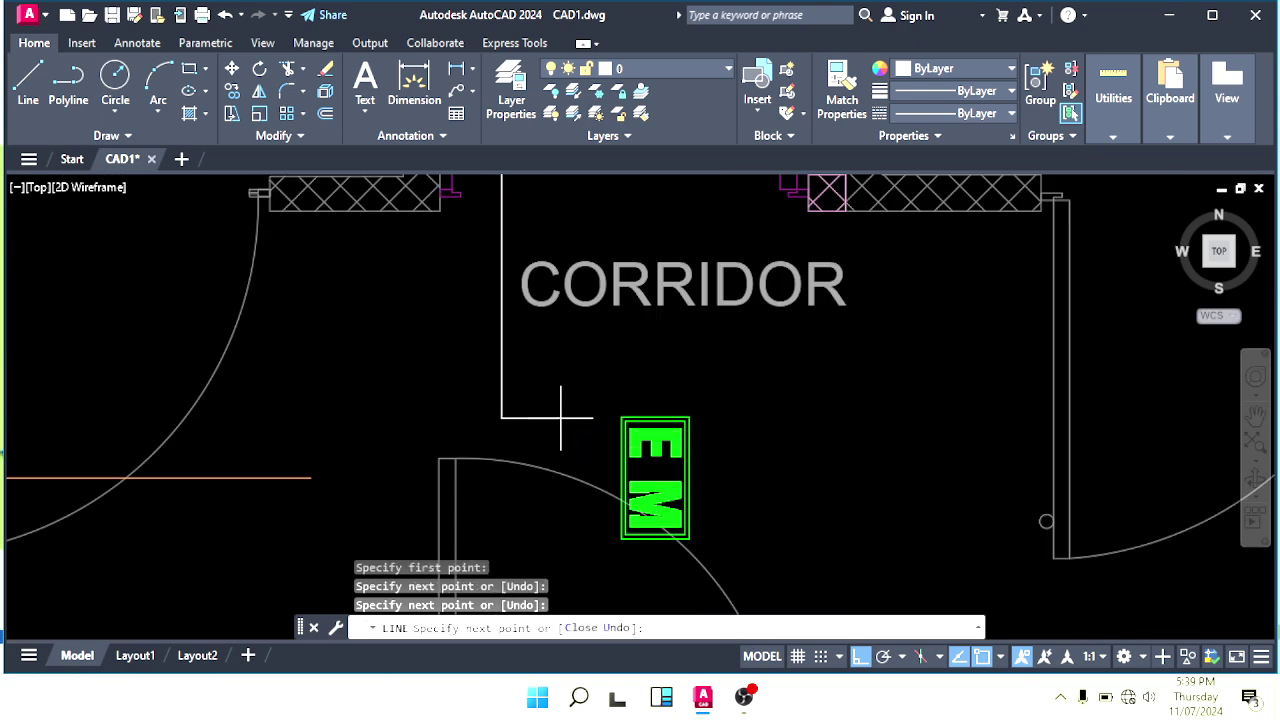
pyautogui.press('Escape')
# Step: Draw a line from the corridor E M sign's top edge upward, then left across the vertical wiring line
pyautogui.press('Return')
pyautogui.moveTo(645, 354); pyautogui.dragTo(657, 477, button='middle')
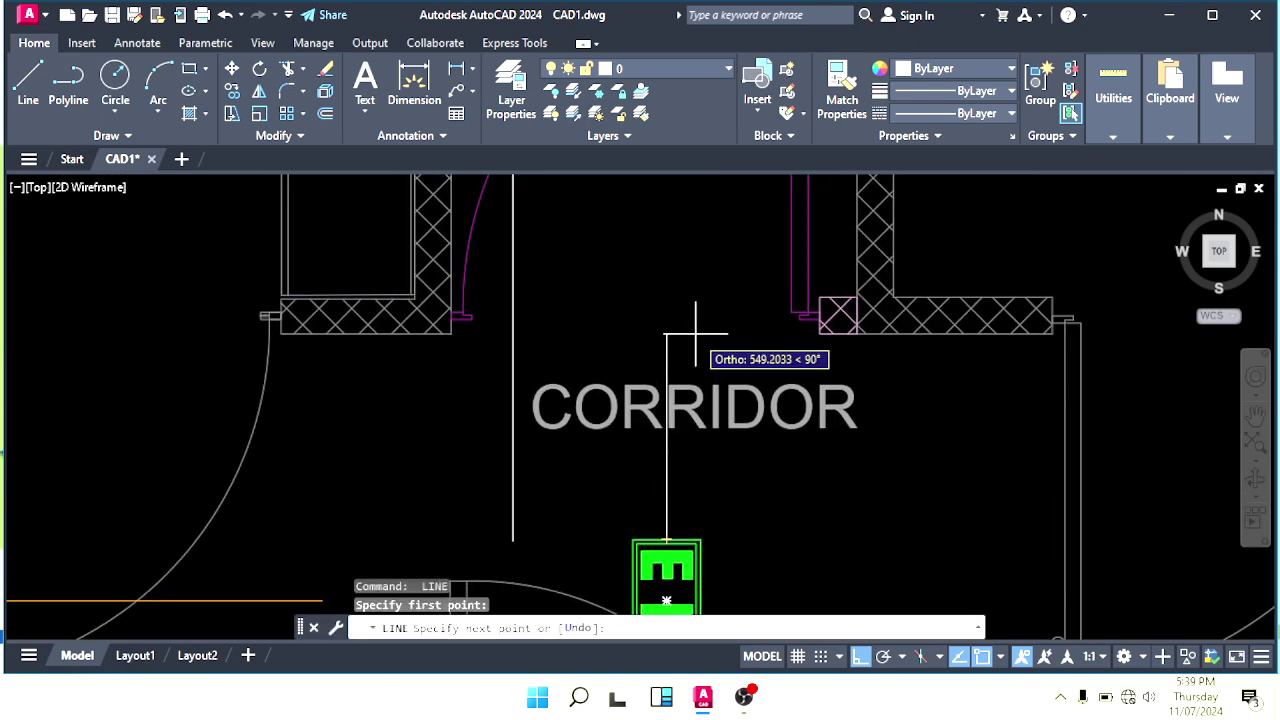
pyautogui.press('Escape')
pyautogui.press('Escape')
# Step: Extend the horizontal orange wiring line in the corridor to the relocated E M sign
pyautogui.moveTo(487, 430); pyautogui.dragTo(536, 337, button='middle')
pyautogui.write('ex')
pyautogui.press('Return')
pyautogui.moveTo(404, 448); pyautogui.dragTo(488, 388, button='middle')
pyautogui.moveTo(430, 416); pyautogui.dragTo(447, 474)
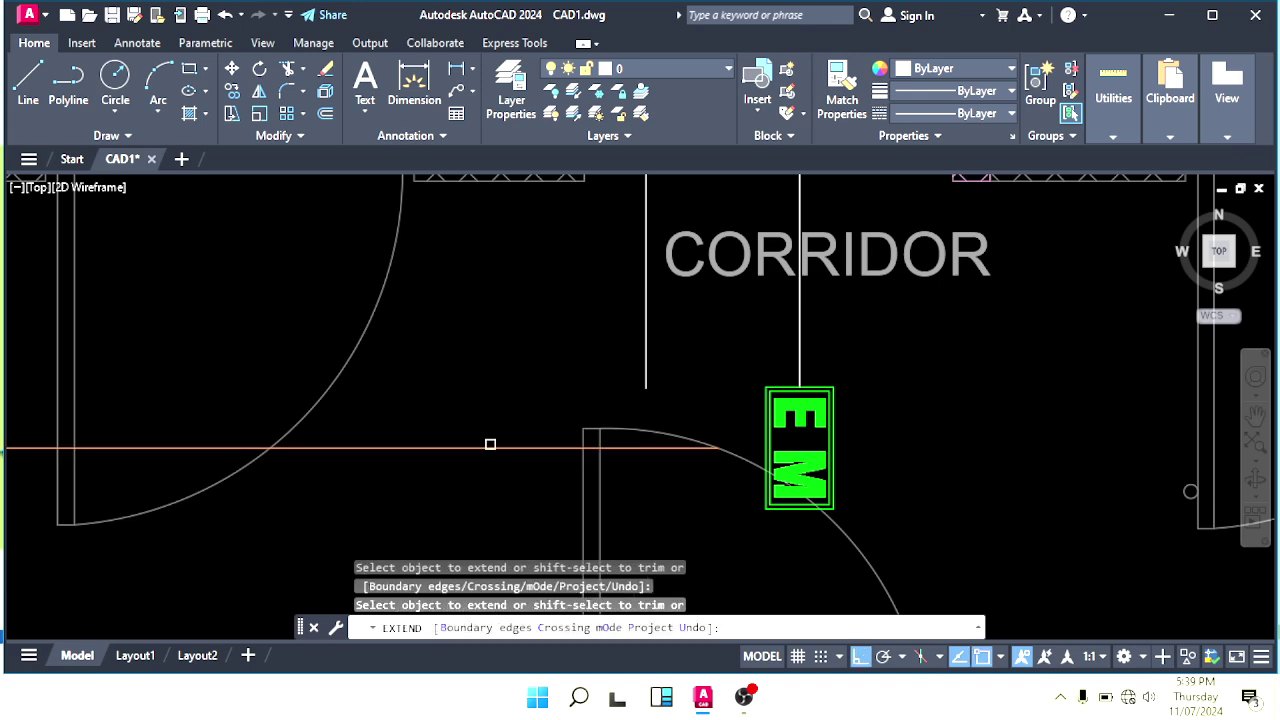
pyautogui.press('Escape')
pyautogui.moveTo(674, 327); pyautogui.dragTo(620, 446, button='middle')
pyautogui.press('Escape')
# Step: Fillet both corners of the new wiring above the corridor E M sign at radius 200
pyautogui.scroll(-2, 614, 360)
pyautogui.moveTo(608, 324); pyautogui.dragTo(636, 352, button='middle')
pyautogui.press('Escape')
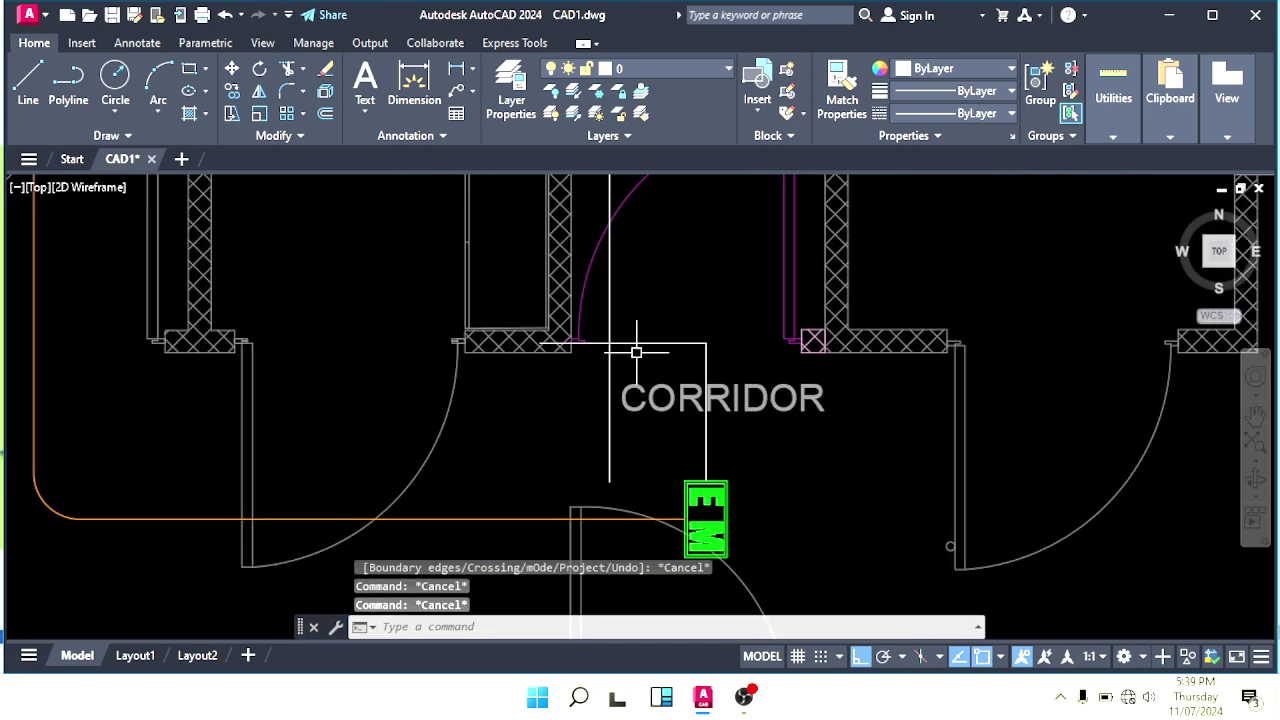
pyautogui.write('f')
pyautogui.press('Return')
pyautogui.click(610, 317)
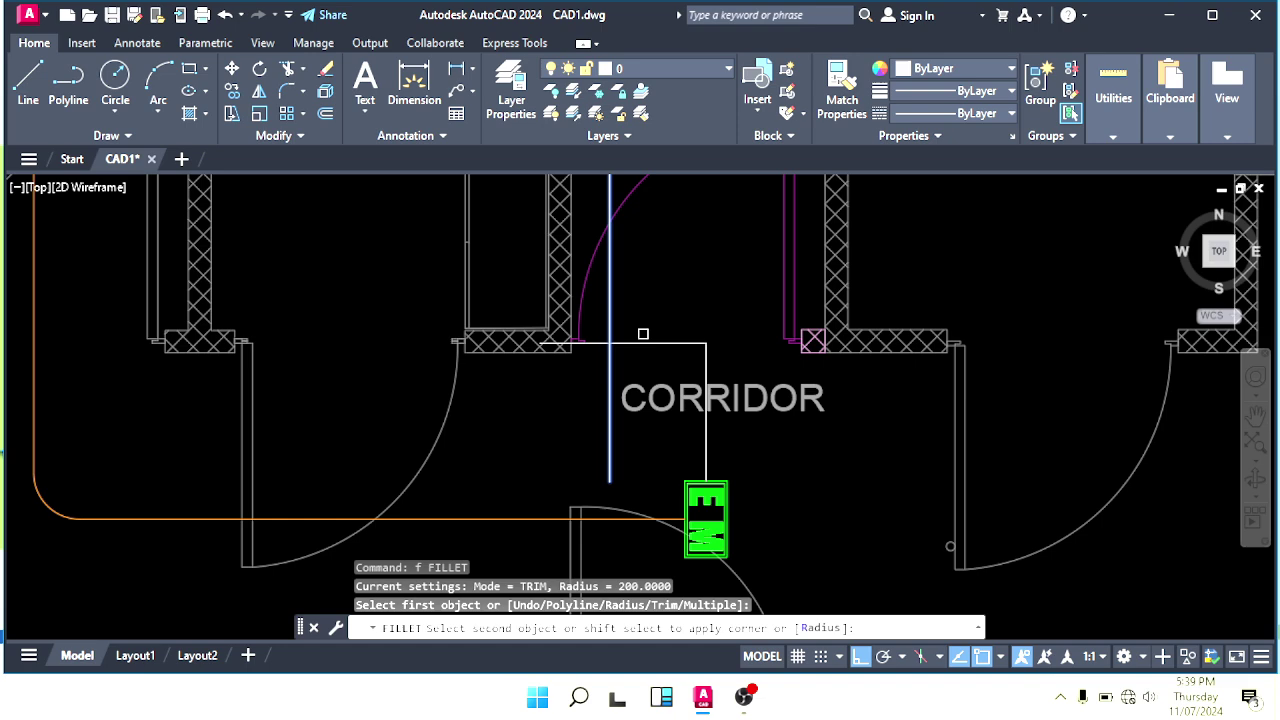
pyautogui.click(643, 343)
pyautogui.press('space')
pyautogui.click(700, 367)
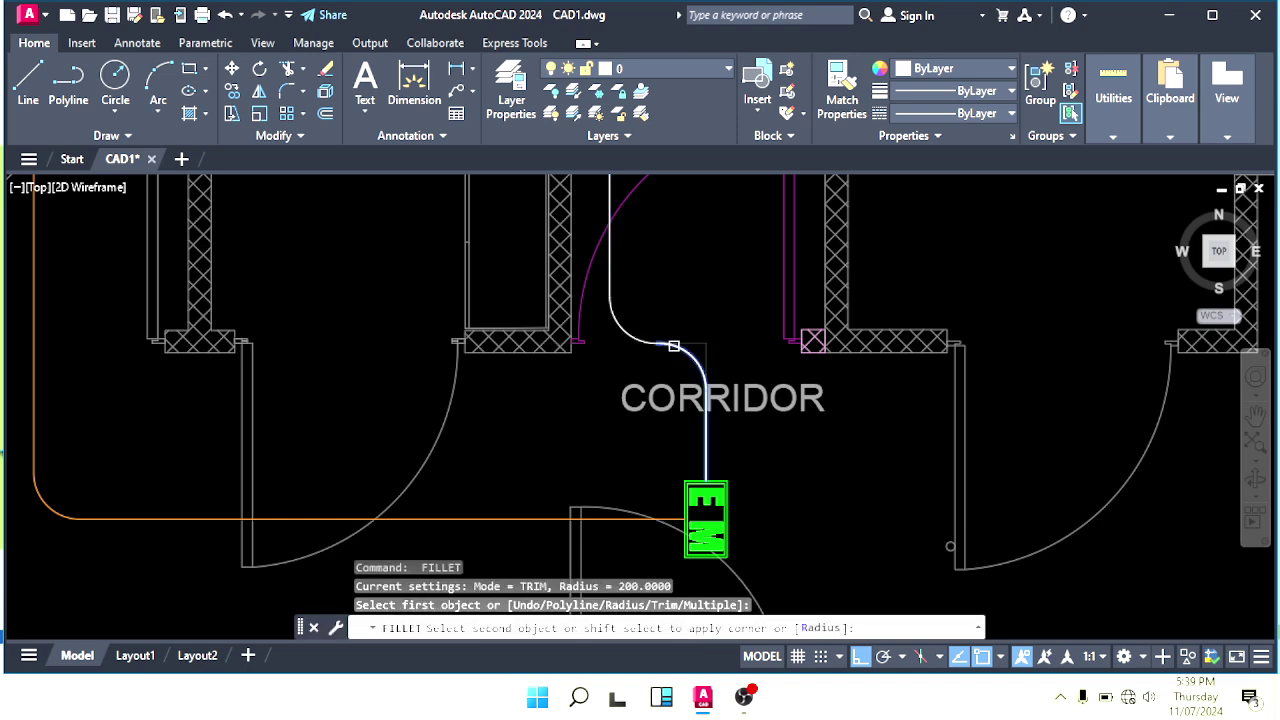
pyautogui.click(674, 345)
pyautogui.press('Escape')
# Step: Fillet the new wiring corner beside the Vital Room E M sign at radius 200
pyautogui.press('Escape')
pyautogui.scroll(-4, 670, 320)
pyautogui.moveTo(662, 290); pyautogui.dragTo(655, 425, button='middle')
pyautogui.scroll(4, 630, 354)
pyautogui.press('space')
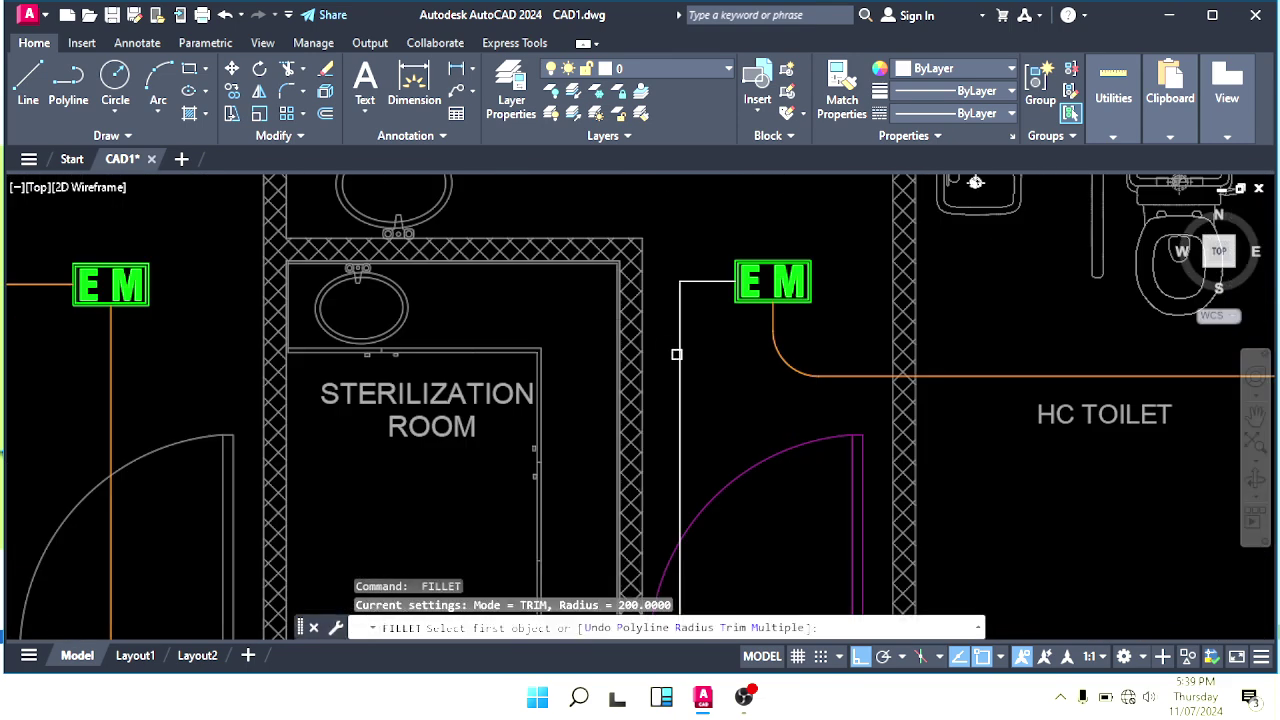
pyautogui.click(679, 352)
pyautogui.press('Escape')
pyautogui.press('Escape')
pyautogui.press('Escape')
pyautogui.scroll(-4, 698, 280)
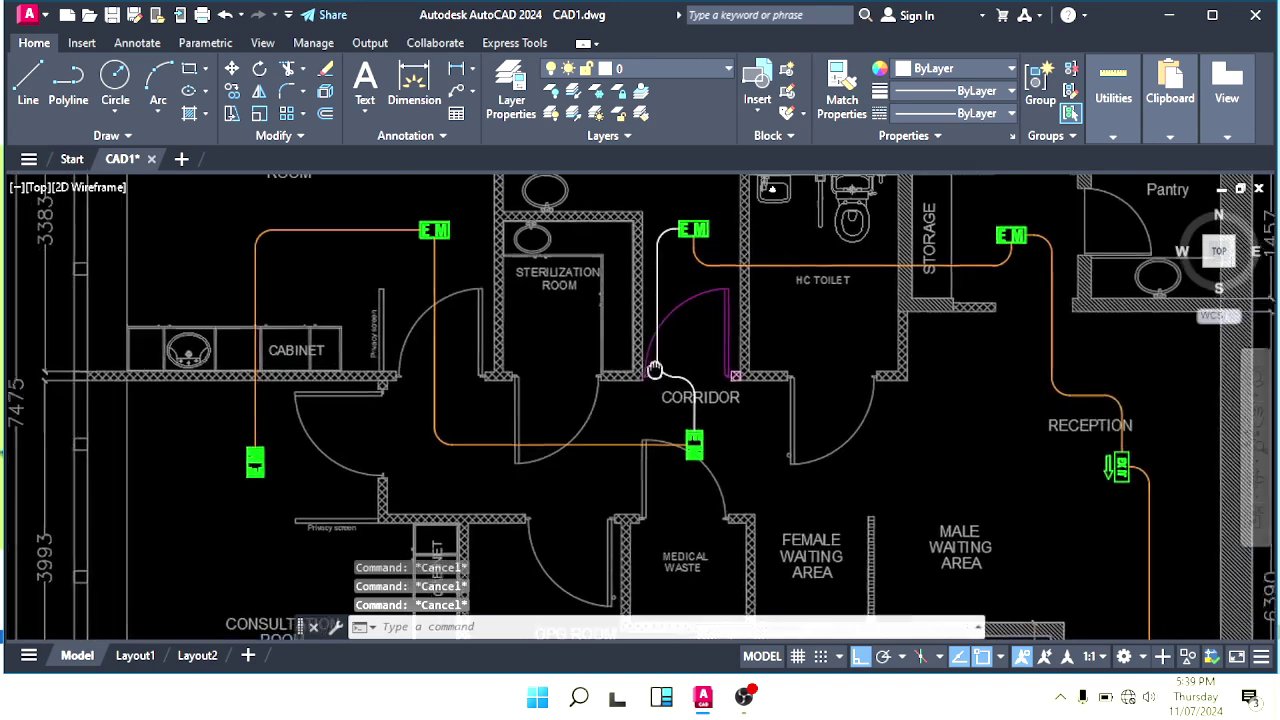
# Step: Match the white wiring lines and arcs above the corridor E M sign to the orange wiring's properties
pyautogui.write('ma')
pyautogui.press('space')
pyautogui.scroll(2, 643, 450)
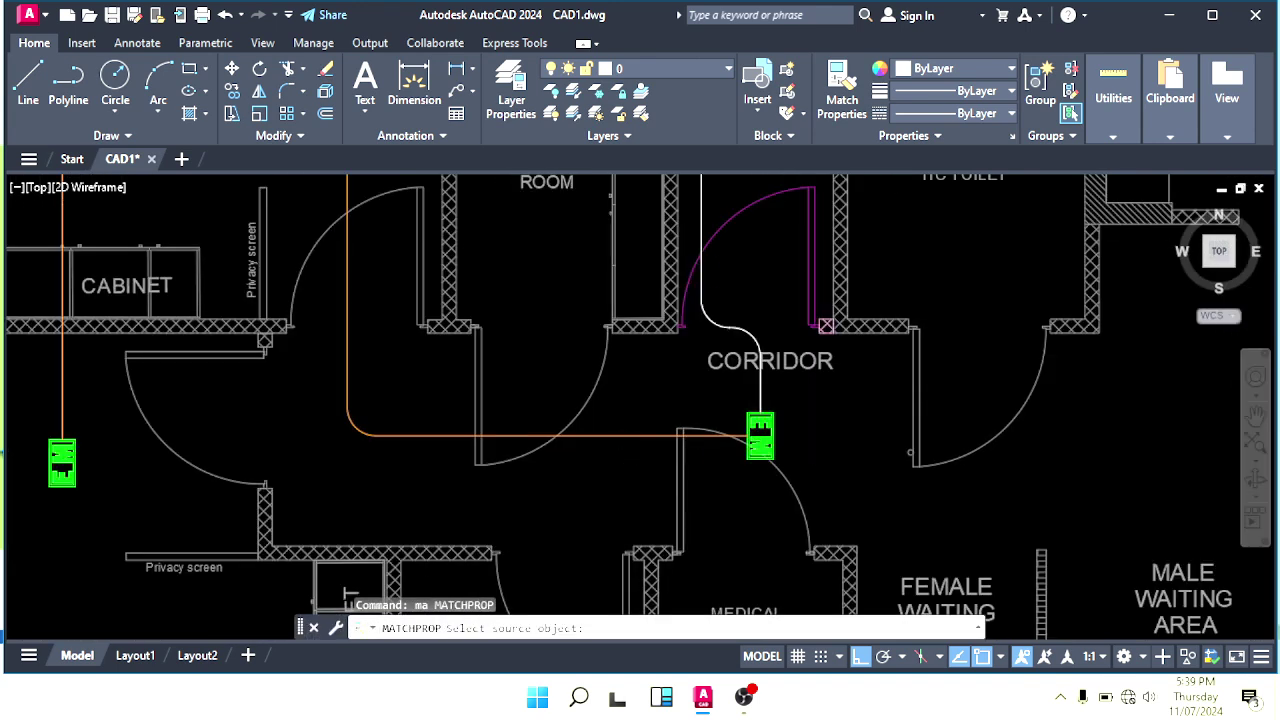
pyautogui.click(660, 436)
pyautogui.scroll(6, 755, 398)
pyautogui.click(793, 360)
pyautogui.click(716, 400)
pyautogui.scroll(-6, 715, 480)
pyautogui.scroll(4, 716, 390)
pyautogui.click(788, 361)
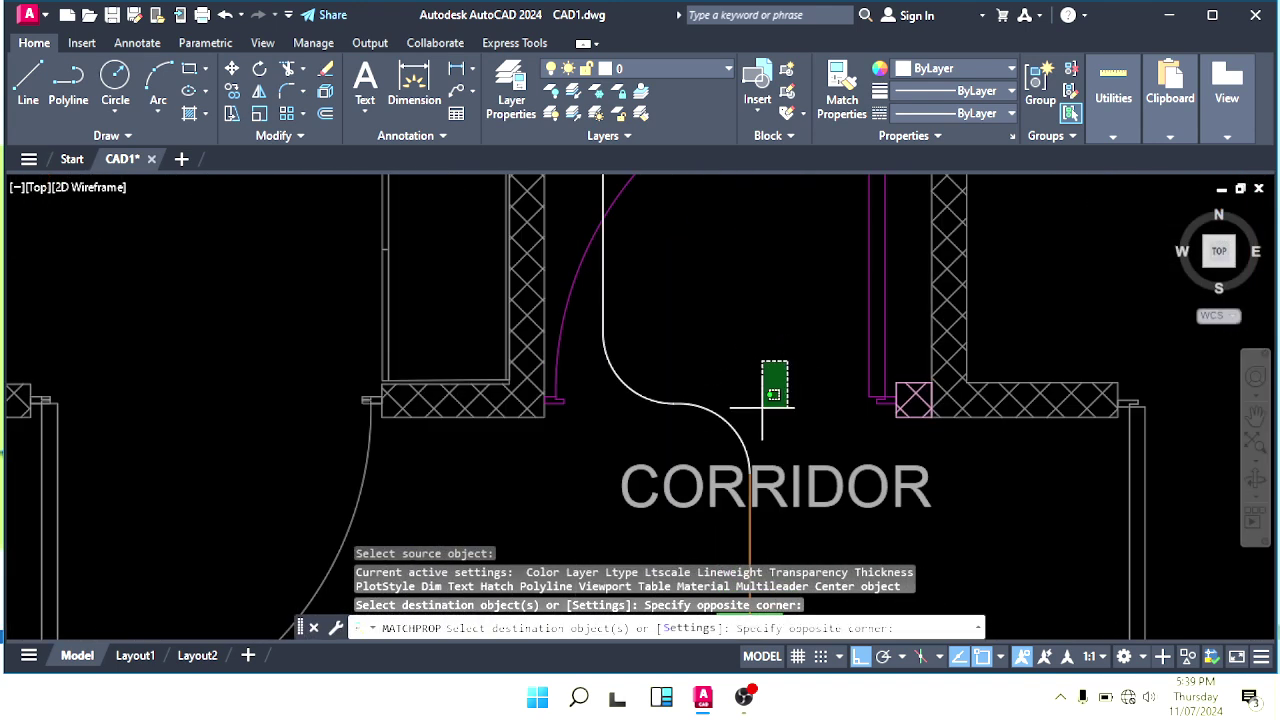
pyautogui.click(595, 451)
pyautogui.click(604, 303)
pyautogui.click(600, 306)
pyautogui.press('Escape')
pyautogui.press('Escape')
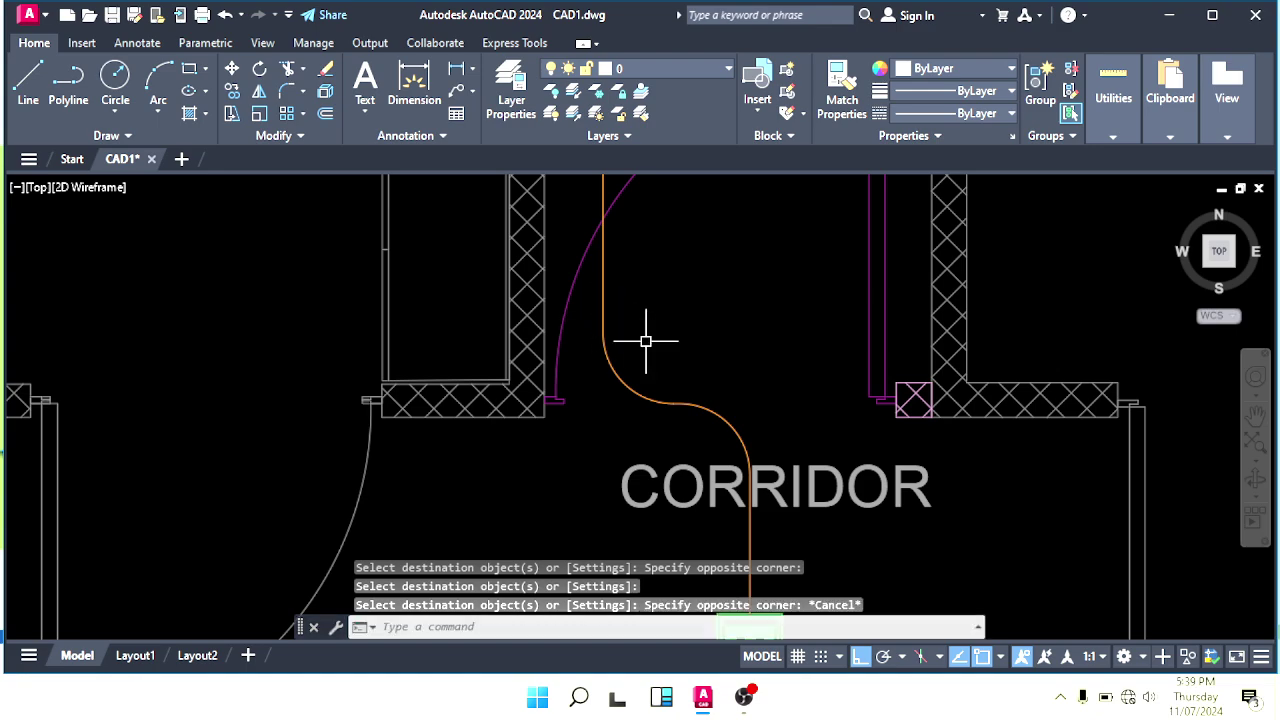
# Step: Examine the wiring across the whole floor plan for segments that still lack the orange properties
pyautogui.scroll(-6, 640, 337)
pyautogui.moveTo(622, 319); pyautogui.dragTo(540, 264, button='middle')
pyautogui.moveTo(603, 355); pyautogui.dragTo(602, 323, button='middle')
pyautogui.scroll(-2, 514, 445)
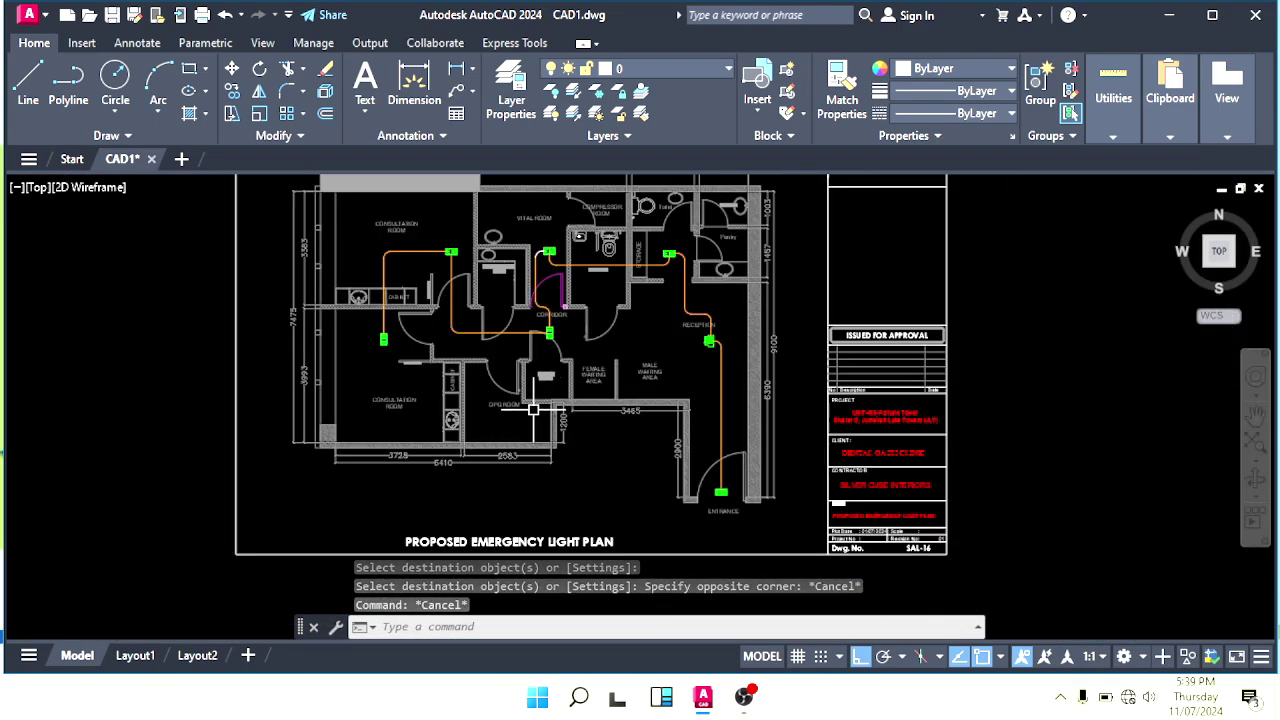
pyautogui.scroll(4, 533, 410)
pyautogui.moveTo(529, 415); pyautogui.dragTo(633, 465, button='middle')
pyautogui.scroll(-2, 591, 446)
pyautogui.moveTo(660, 395); pyautogui.dragTo(546, 400, button='middle')
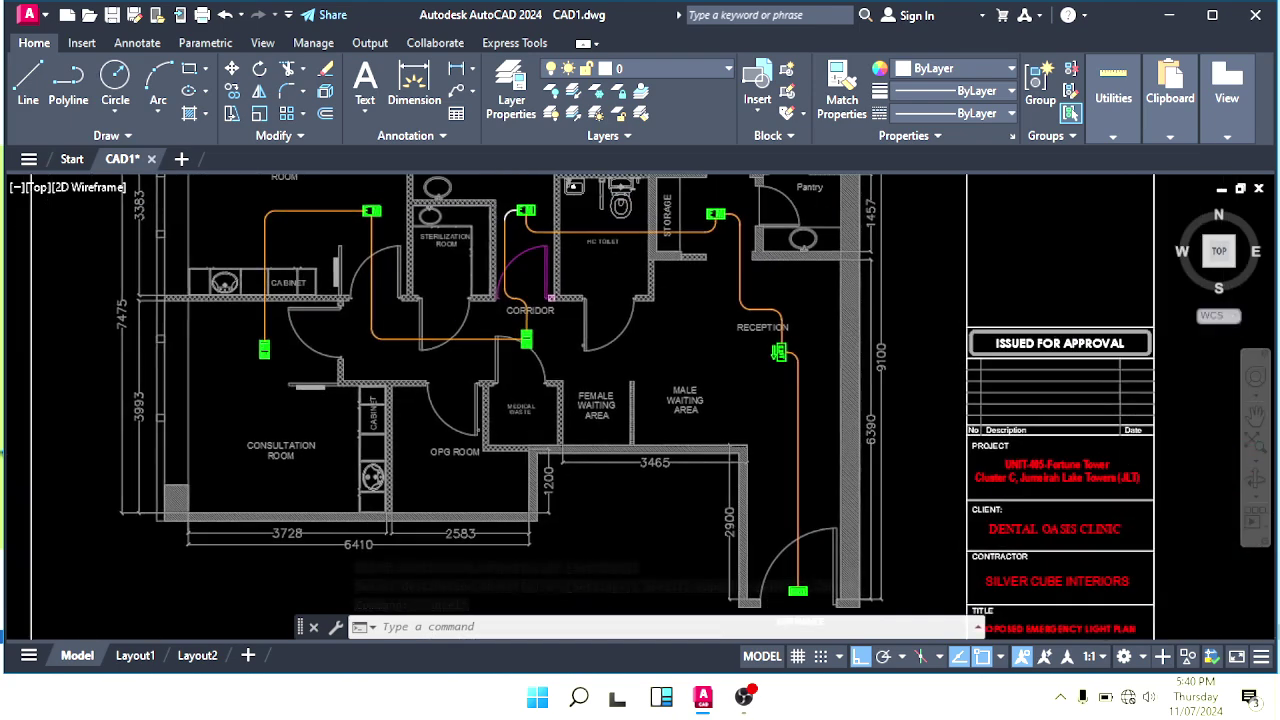
pyautogui.moveTo(674, 357); pyautogui.dragTo(624, 377, button='middle')
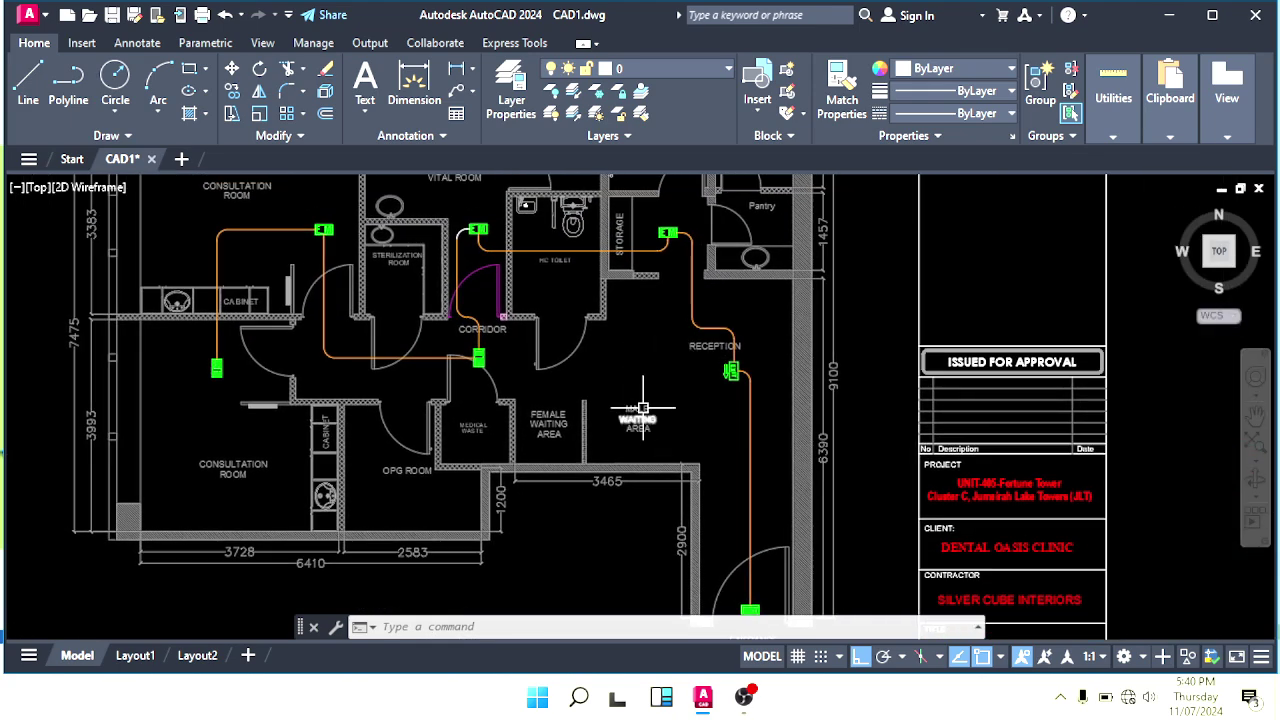
pyautogui.moveTo(637, 329); pyautogui.dragTo(713, 366, button='middle')
pyautogui.moveTo(733, 305); pyautogui.dragTo(726, 406, button='middle')
# Step: Match the white wiring arc beside the E M sign below the Vital Room to the orange wiring
pyautogui.scroll(4, 592, 375)
pyautogui.press('Escape')
pyautogui.press('Escape')
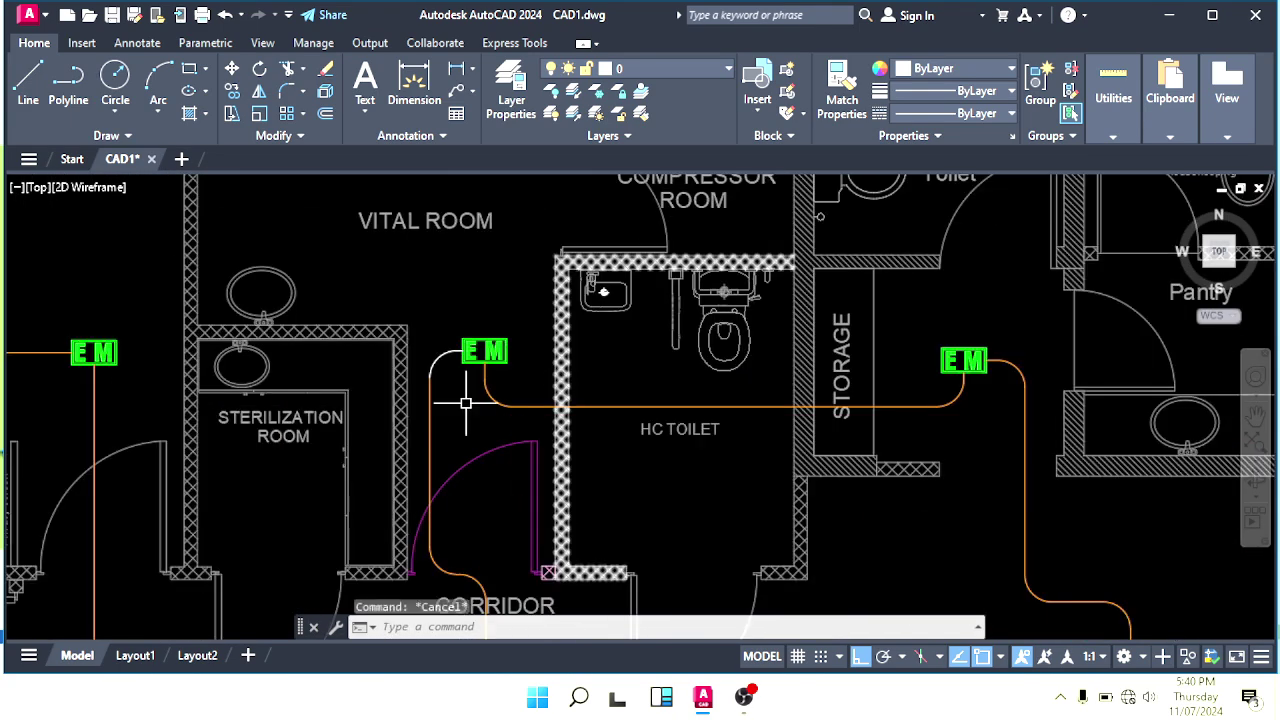
pyautogui.moveTo(466, 403); pyautogui.dragTo(595, 419, button='middle')
pyautogui.press('Return')
pyautogui.scroll(2, 574, 438)
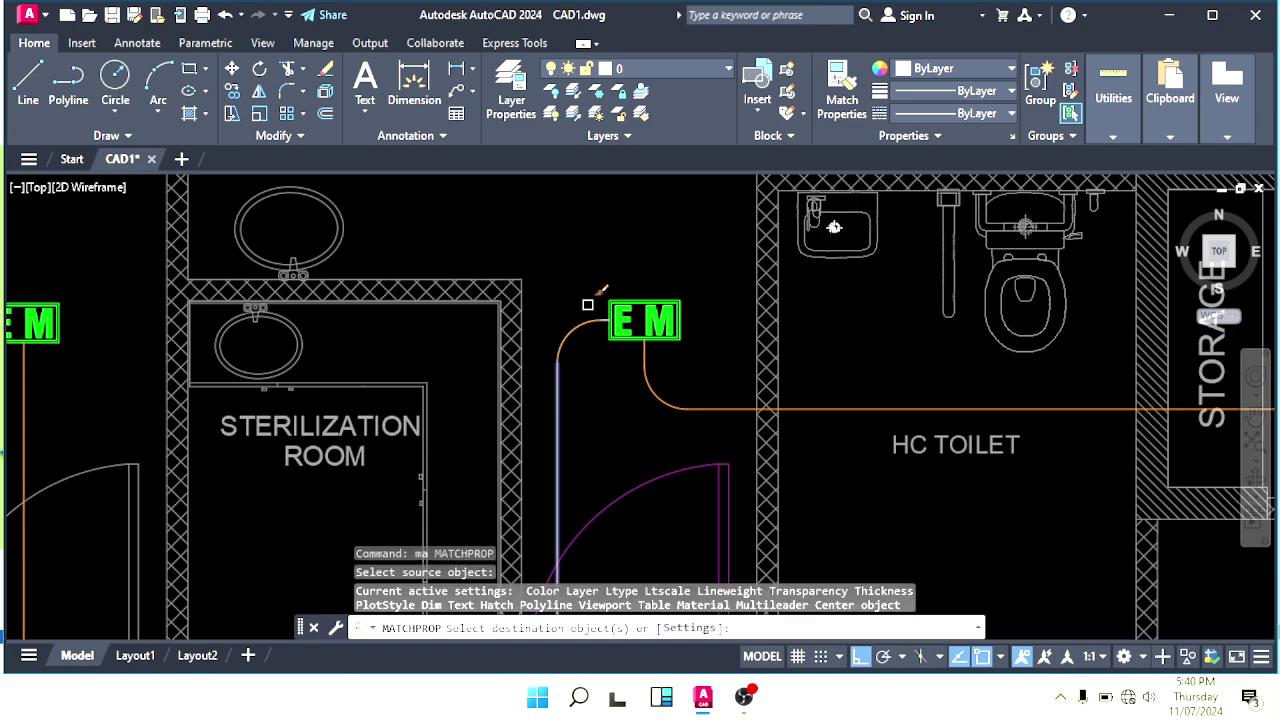
pyautogui.click(588, 305)
pyautogui.click(571, 363)
pyautogui.press('Escape')
pyautogui.press('Escape')
# Step: Match the short wiring segment beside the same E M sign to the orange arc beneath it
pyautogui.scroll(-4, 622, 381)
pyautogui.scroll(4, 616, 367)
pyautogui.press('Return')
pyautogui.click(657, 404)
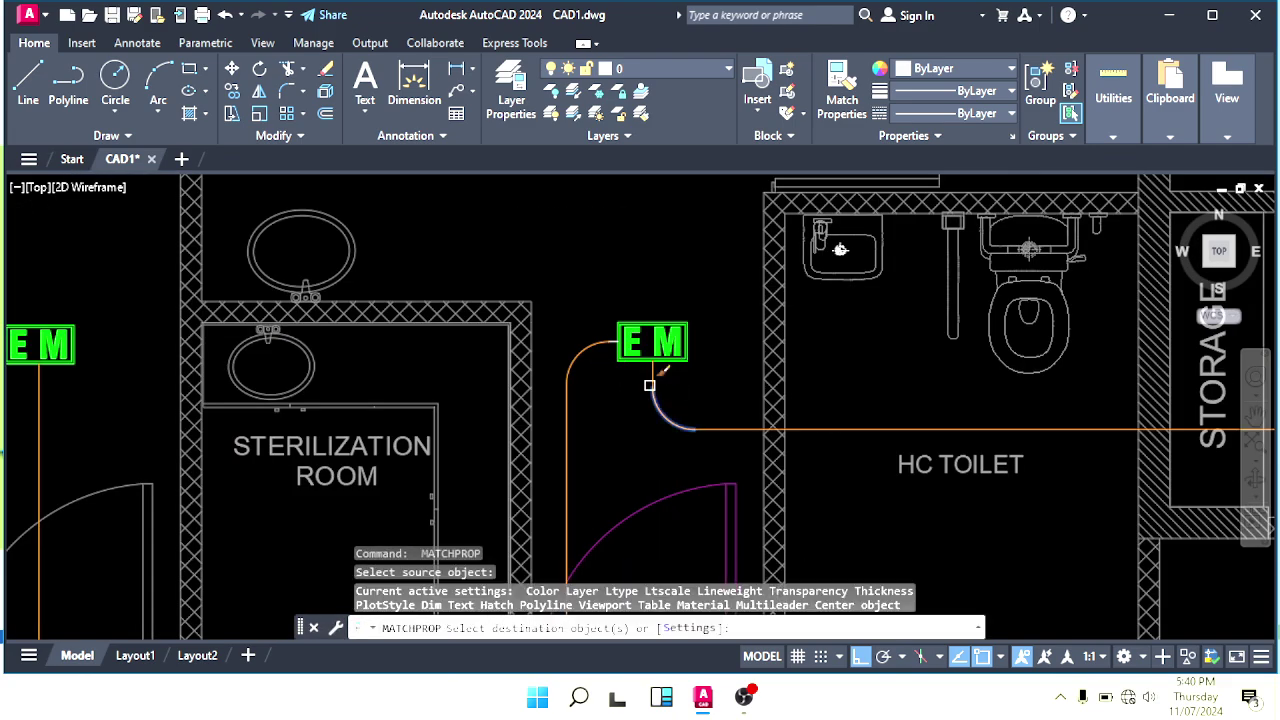
pyautogui.scroll(3, 620, 355)
pyautogui.click(604, 283)
pyautogui.press('Escape')
pyautogui.scroll(-6, 680, 300)
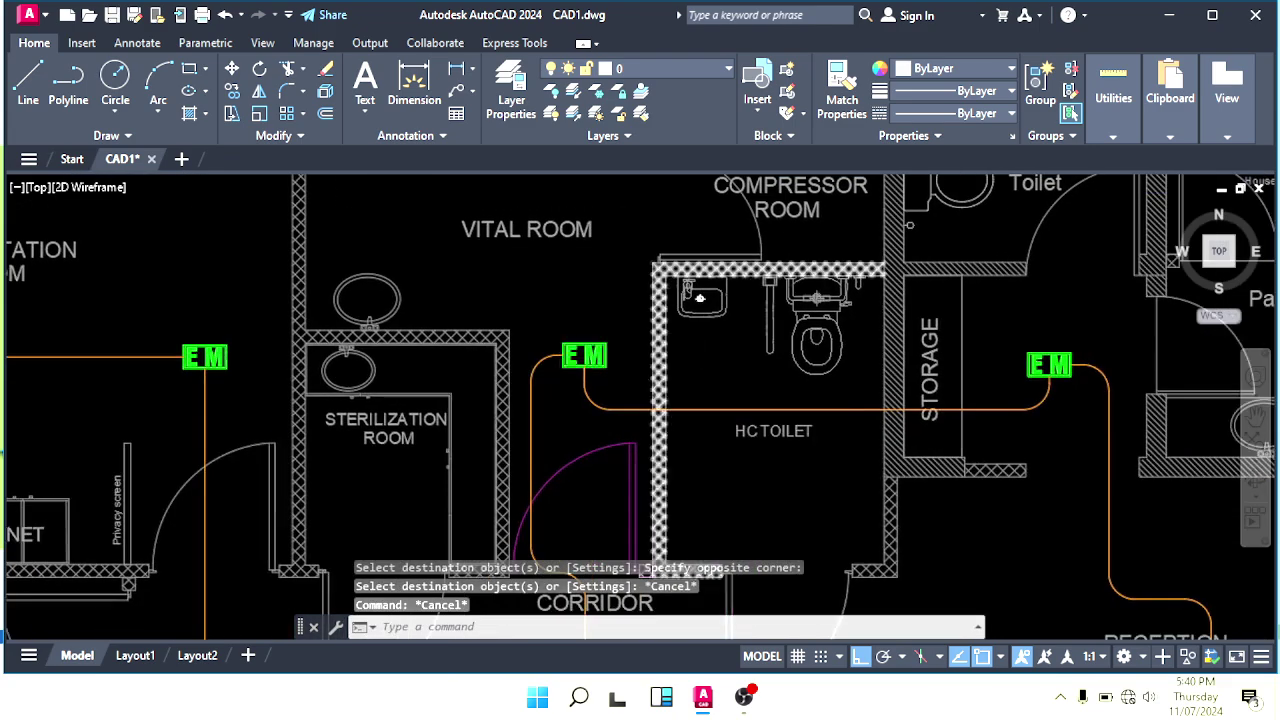
# Step: Examine the legend entries for emergency light, exit light and directional exit light
pyautogui.scroll(8, 705, 298)
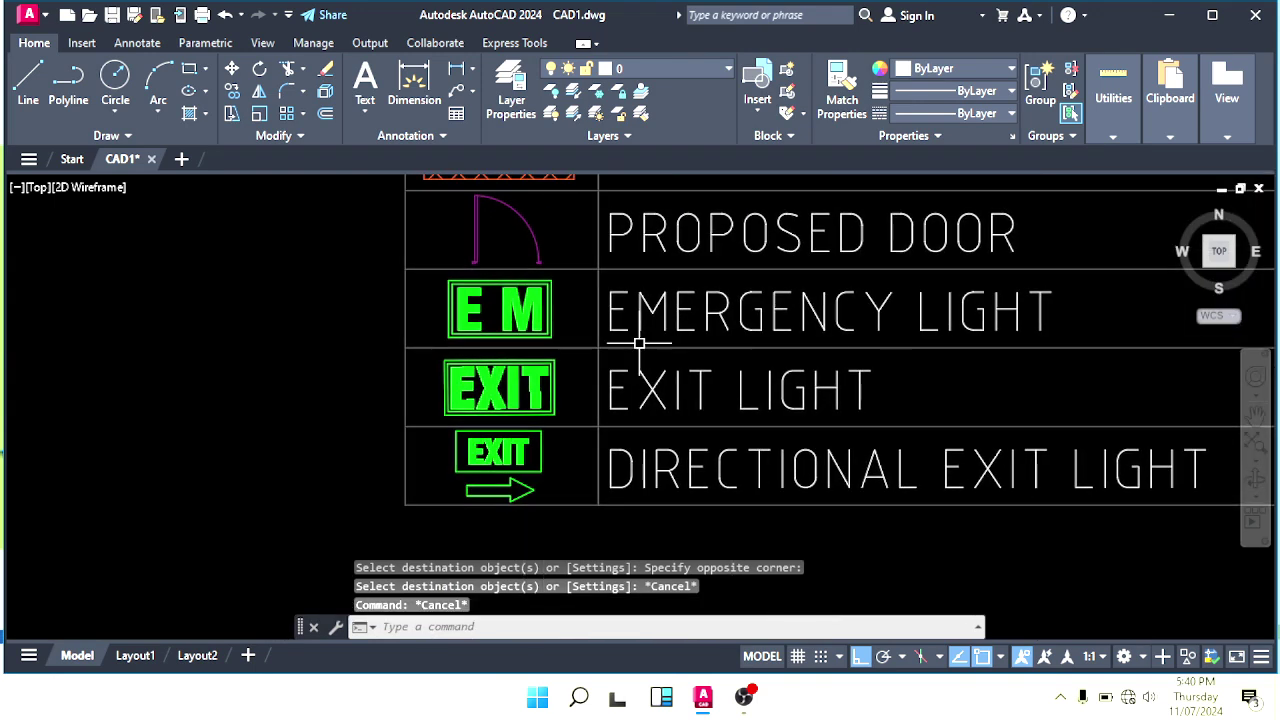
pyautogui.moveTo(577, 338); pyautogui.dragTo(539, 336, button='middle')
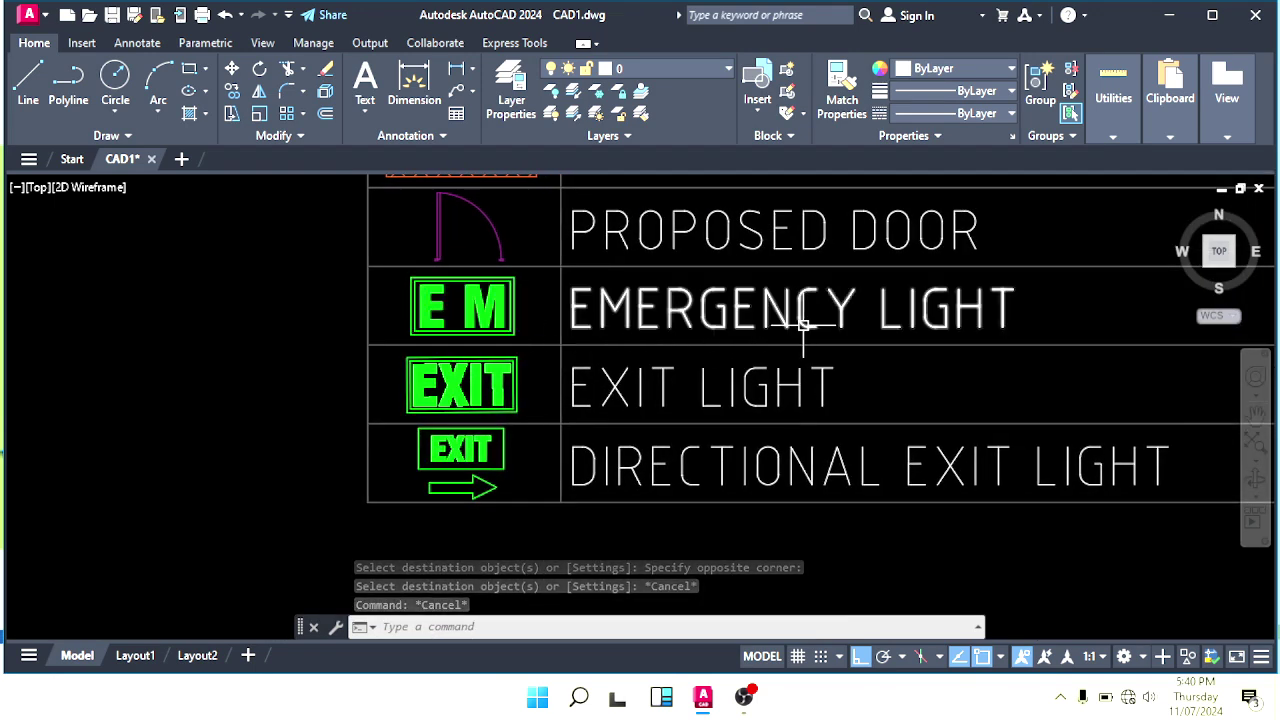
pyautogui.scroll(-2, 766, 330)
pyautogui.moveTo(766, 330); pyautogui.dragTo(720, 311, button='middle')
pyautogui.scroll(2, 604, 336)
pyautogui.scroll(-1, 898, 391)
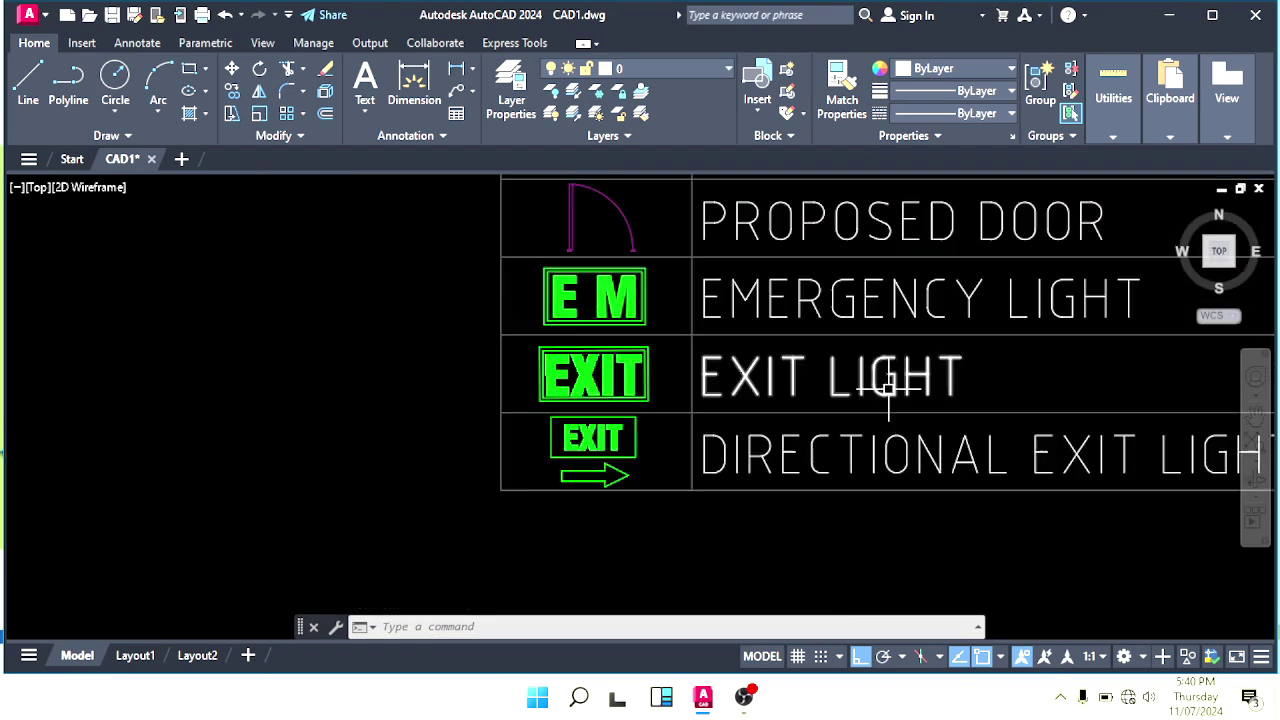
pyautogui.moveTo(889, 403); pyautogui.dragTo(781, 347, button='middle')
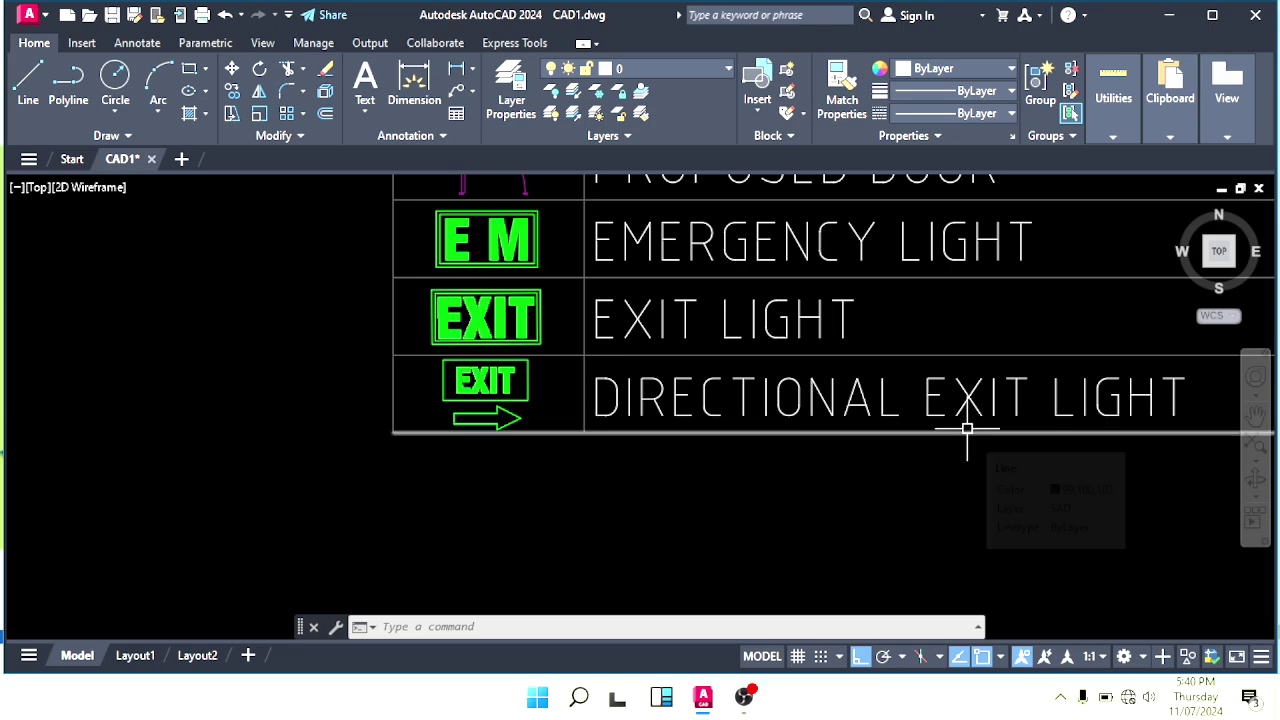
pyautogui.scroll(-5, 816, 434)
pyautogui.scroll(-2, 816, 434)
pyautogui.moveTo(838, 497); pyautogui.dragTo(784, 360, button='middle')
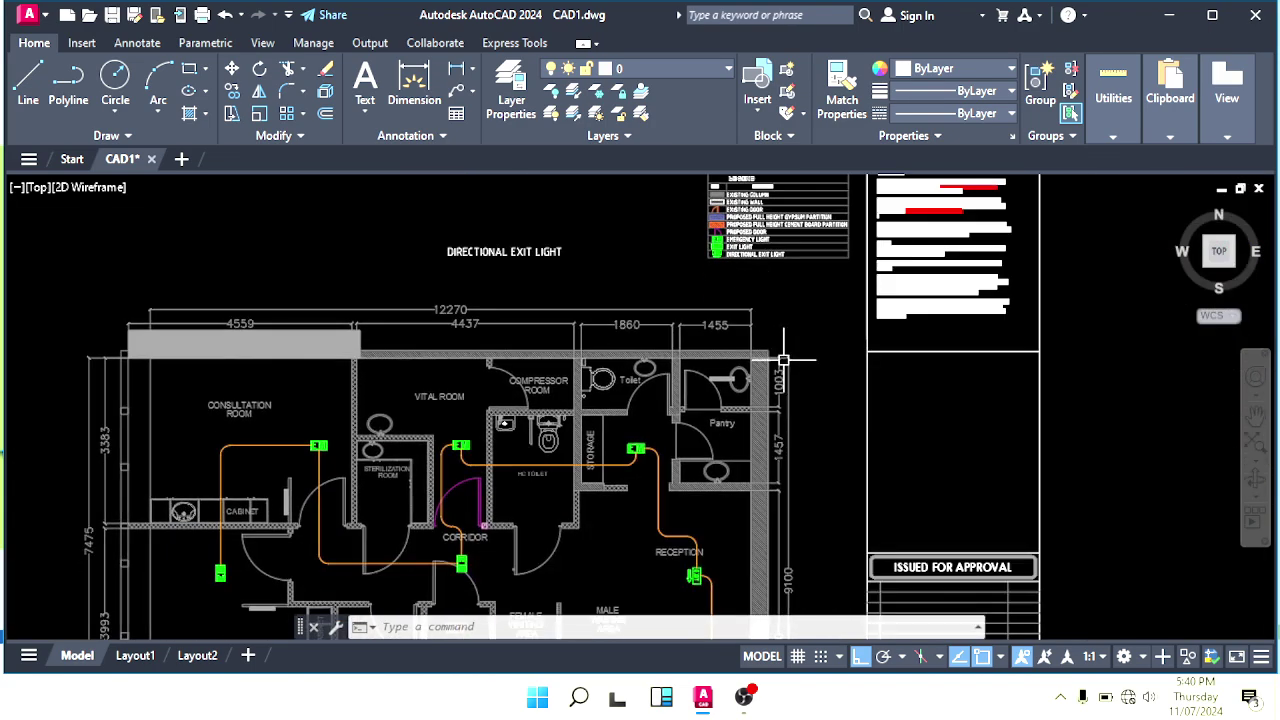
# Step: Draw a polyline from the entrance EXIT sign's left edge going left, then up, ending in a slanted arrowhead stroke
pyautogui.scroll(-1, 773, 453)
pyautogui.moveTo(768, 419); pyautogui.dragTo(748, 306, button='middle')
pyautogui.moveTo(736, 502); pyautogui.dragTo(748, 400, button='middle')
pyautogui.scroll(2, 700, 454)
pyautogui.scroll(3, 725, 450)
pyautogui.press('Escape')
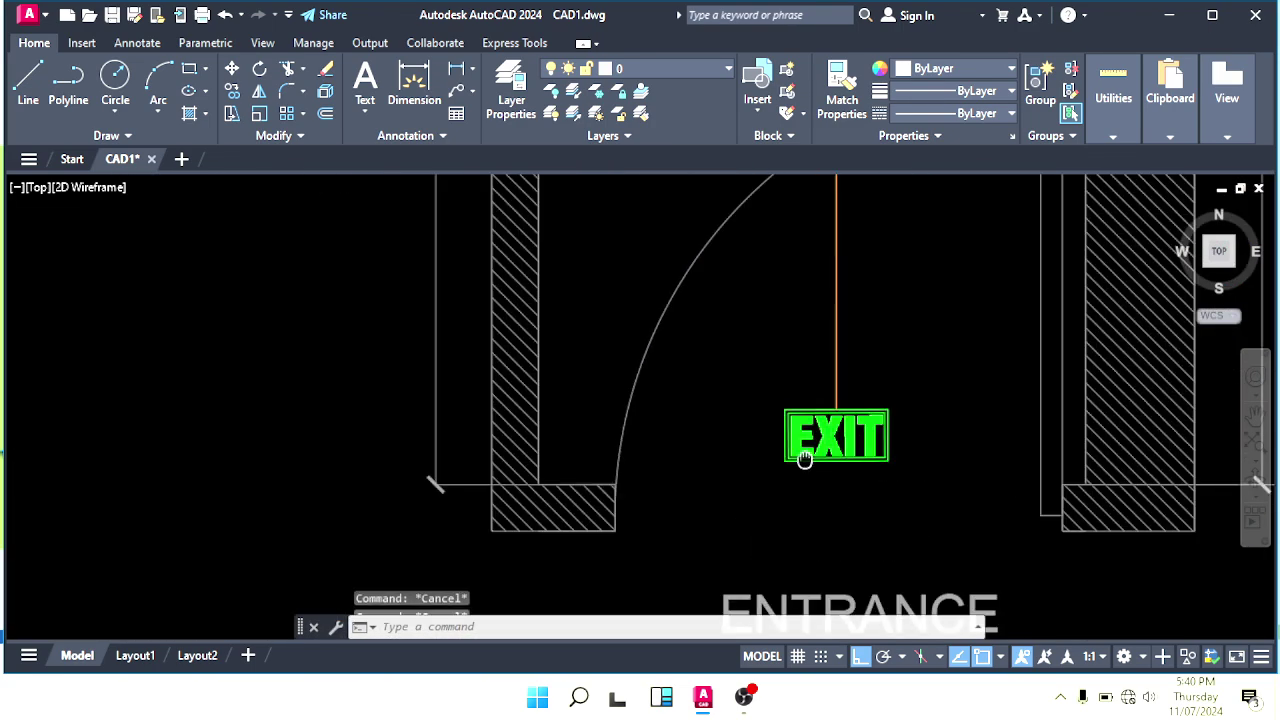
pyautogui.moveTo(806, 460); pyautogui.dragTo(818, 470, button='middle')
pyautogui.scroll(1, 815, 470)
pyautogui.press('Escape')
pyautogui.write('pl')
pyautogui.press('space')
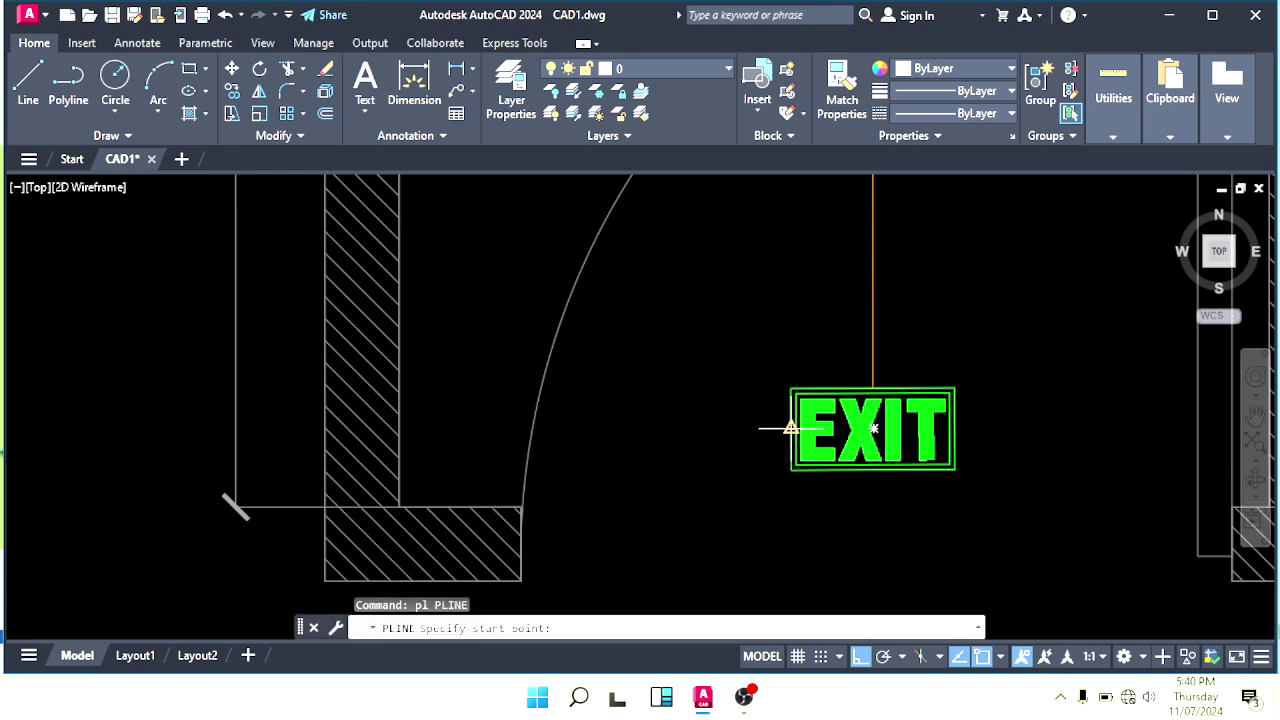
pyautogui.click(791, 428)
pyautogui.moveTo(700, 451); pyautogui.dragTo(718, 470, button='middle')
pyautogui.click(671, 477)
pyautogui.click(671, 297)
pyautogui.scroll(2, 704, 318)
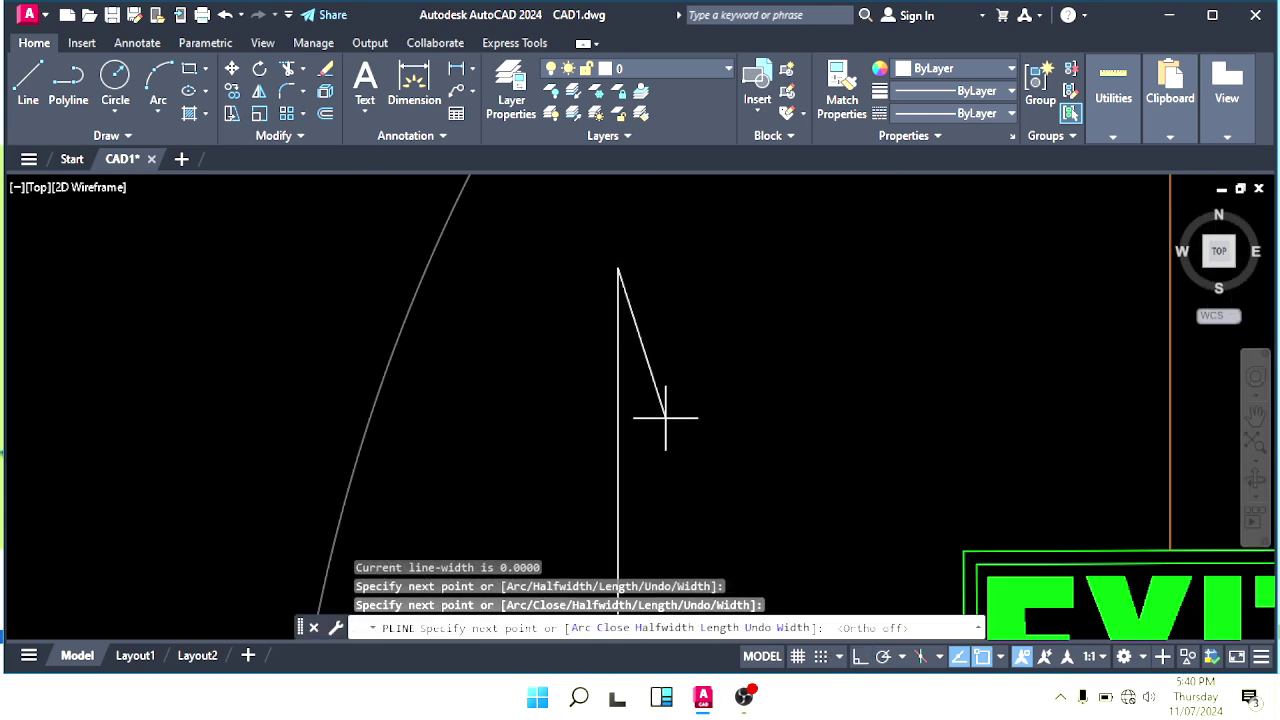
pyautogui.press('Return')
pyautogui.press('Return')
pyautogui.press('Escape')
pyautogui.press('Escape')
# Step: Explode the new arrow polyline beside the entrance EXIT sign into separate lines
pyautogui.click(665, 337)
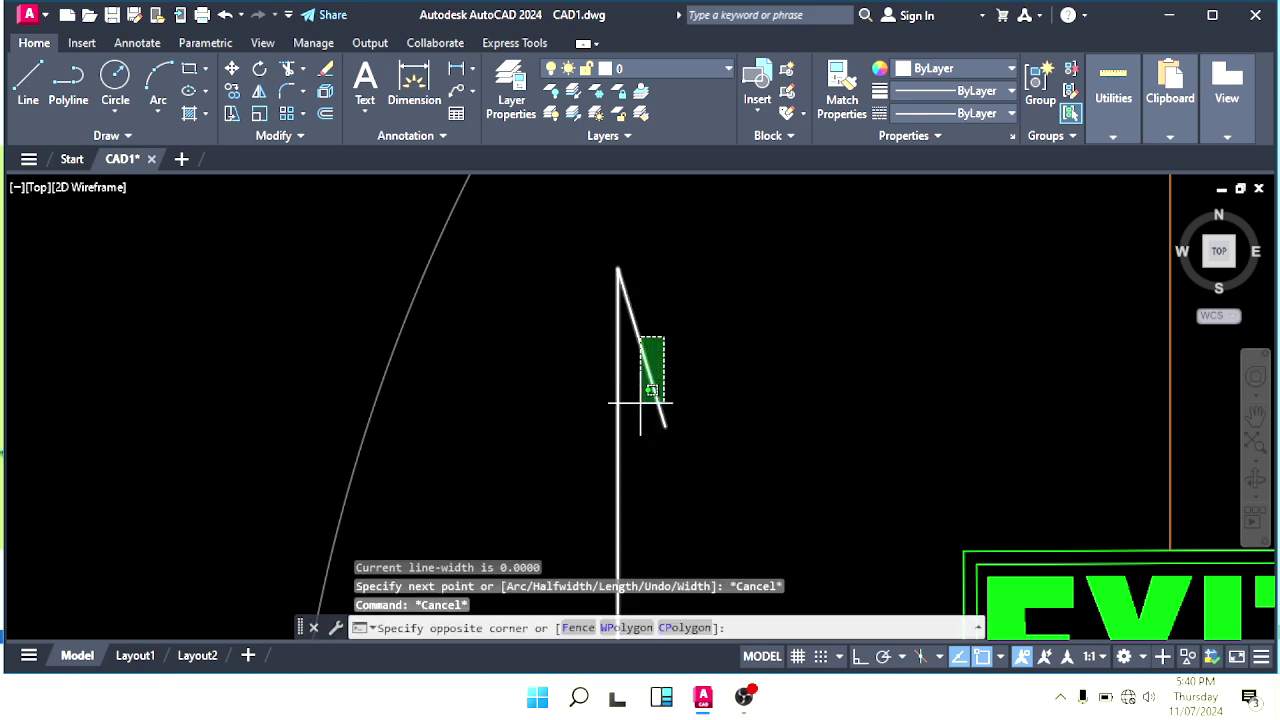
pyautogui.click(641, 406)
pyautogui.press('Escape')
pyautogui.click(664, 330)
pyautogui.click(648, 374)
pyautogui.write('x')
pyautogui.press('Return')
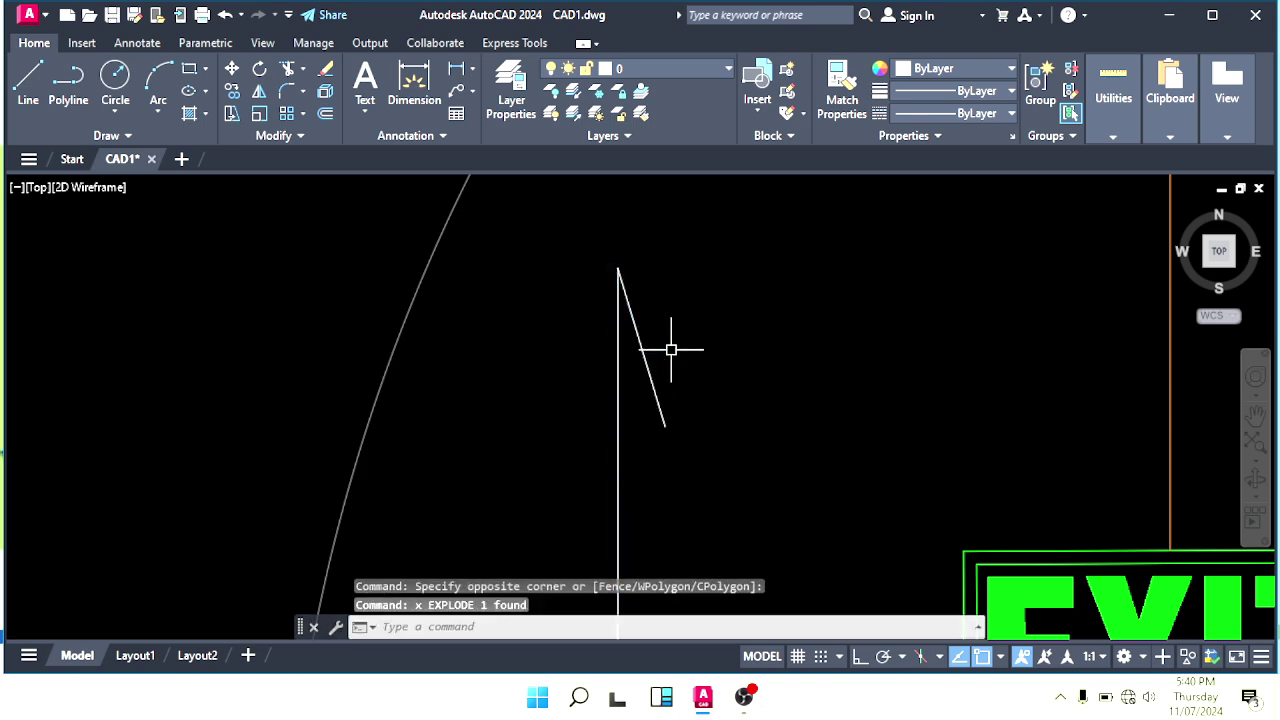
# Step: Mirror the slanted arrowhead stroke about the arrow's vertical line, keeping the original
pyautogui.press('Escape')
pyautogui.click(671, 350)
pyautogui.click(651, 412)
pyautogui.write('mi')
pyautogui.press('Return')
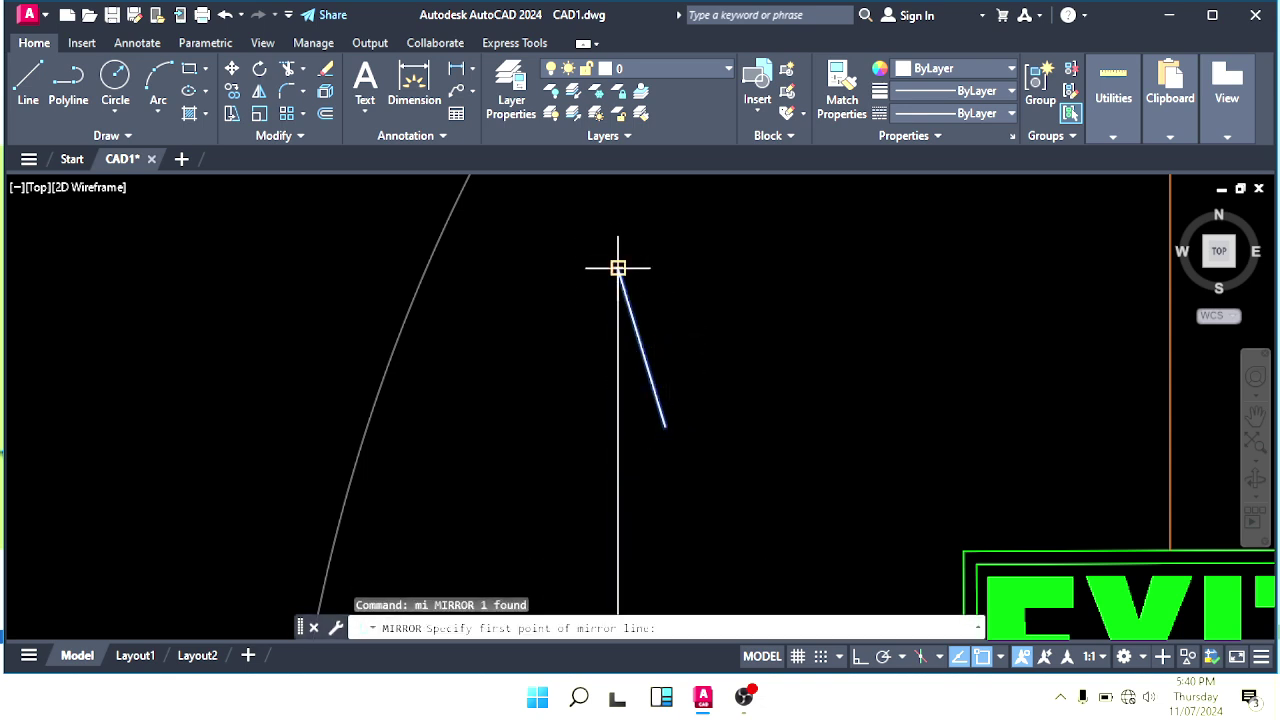
pyautogui.click(645, 196)
pyautogui.press('Return')
pyautogui.scroll(-4, 684, 376)
pyautogui.press('Escape')
pyautogui.press('Escape')
pyautogui.press('Escape')
pyautogui.scroll(-3, 683, 380)
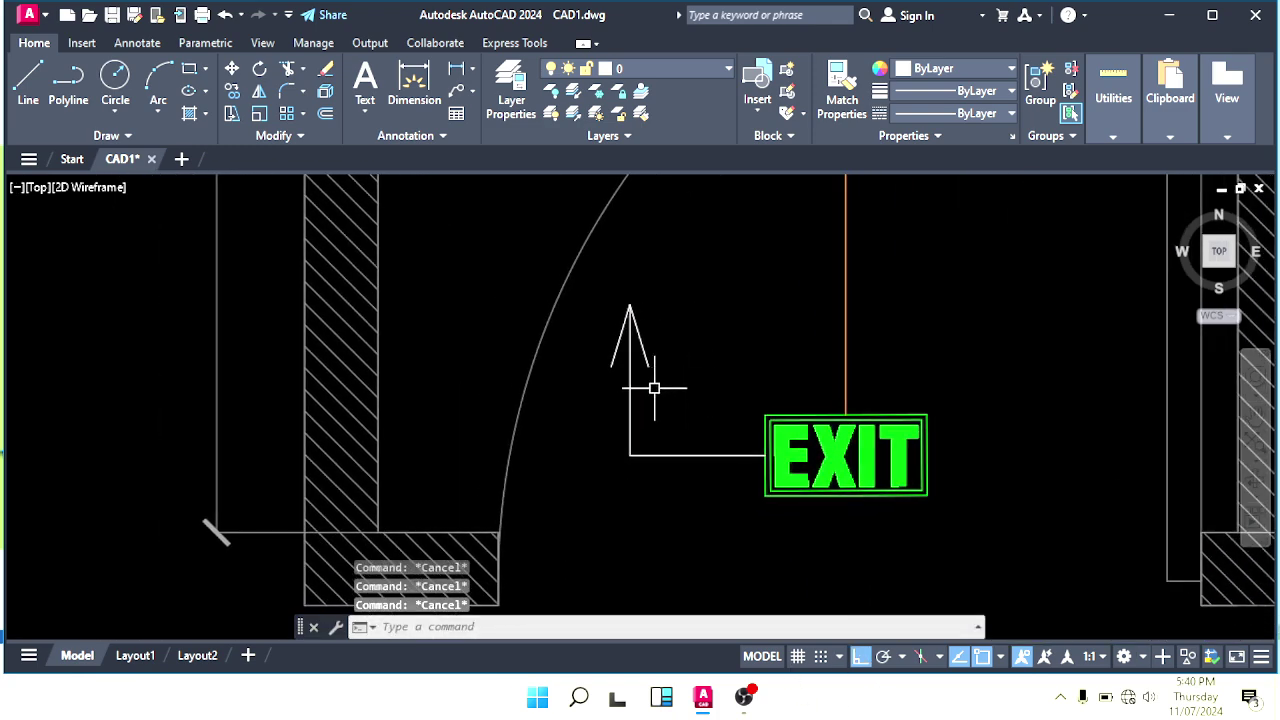
# Step: Match all lines of the new arrow to the orange wiring line above the EXIT sign
pyautogui.write('ma')
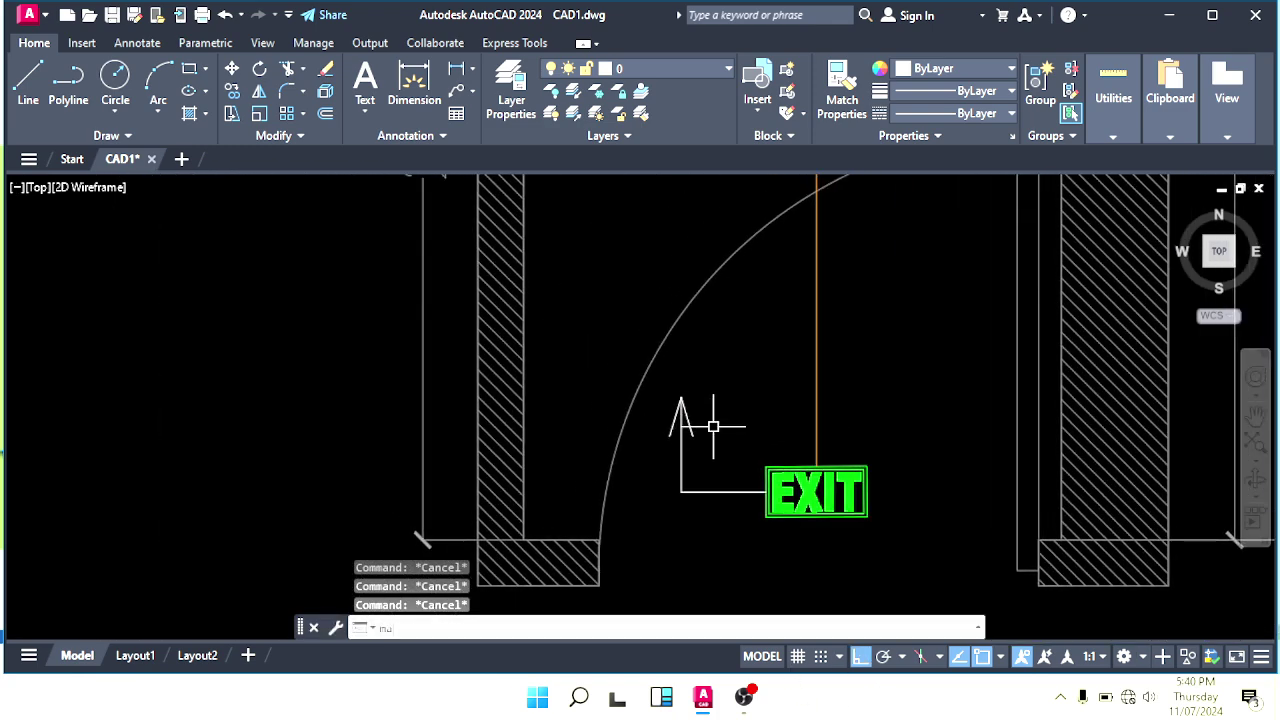
pyautogui.click(819, 408)
pyautogui.scroll(2, 640, 432)
pyautogui.click(767, 386)
pyautogui.moveTo(690, 485); pyautogui.dragTo(710, 439, button='middle')
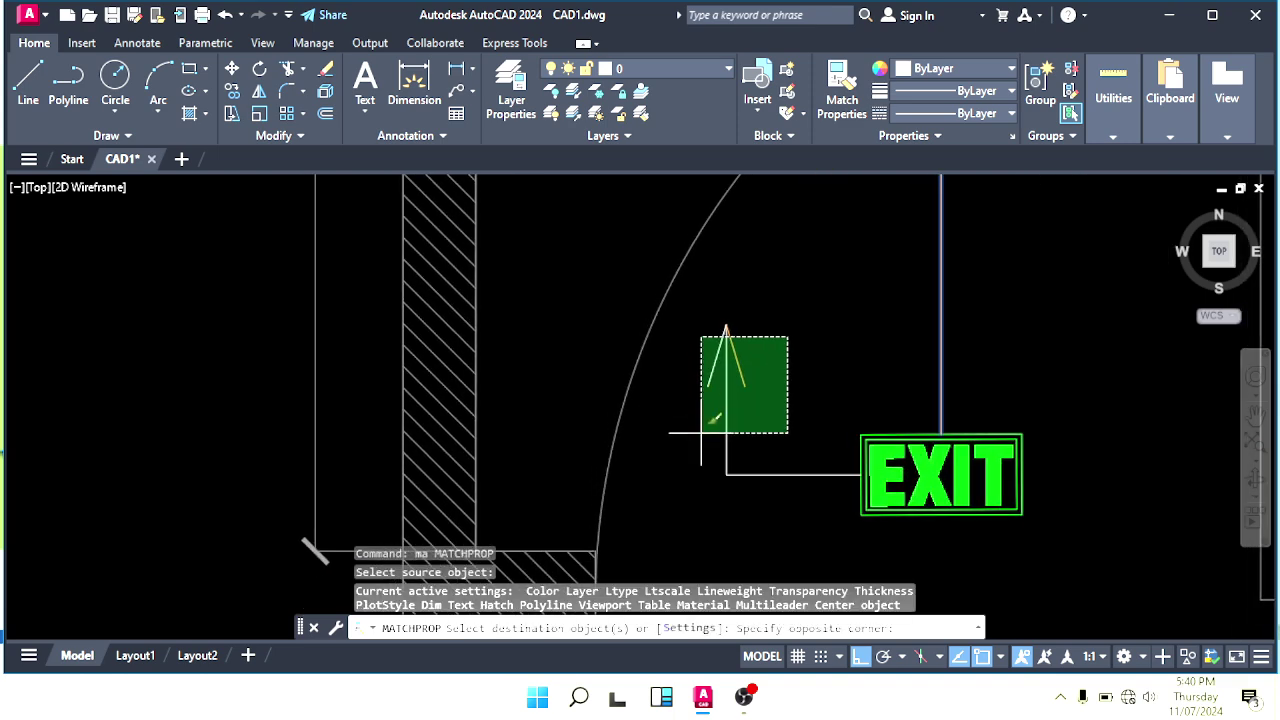
pyautogui.click(690, 518)
pyautogui.press('Escape')
pyautogui.scroll(-4, 680, 450)
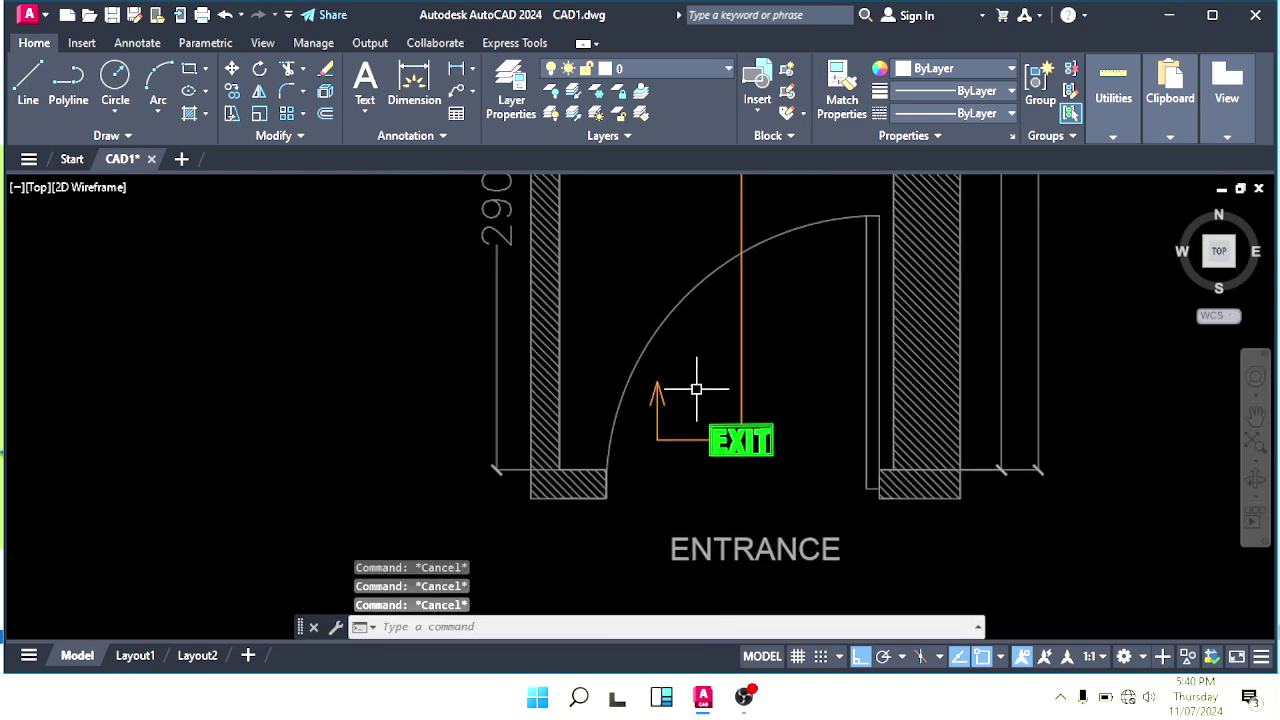
# Step: Copy the ENTRANCE label to the empty area left of the entrance
pyautogui.scroll(-2, 696, 430)
pyautogui.moveTo(662, 468); pyautogui.dragTo(740, 465, button='middle')
pyautogui.write('co')
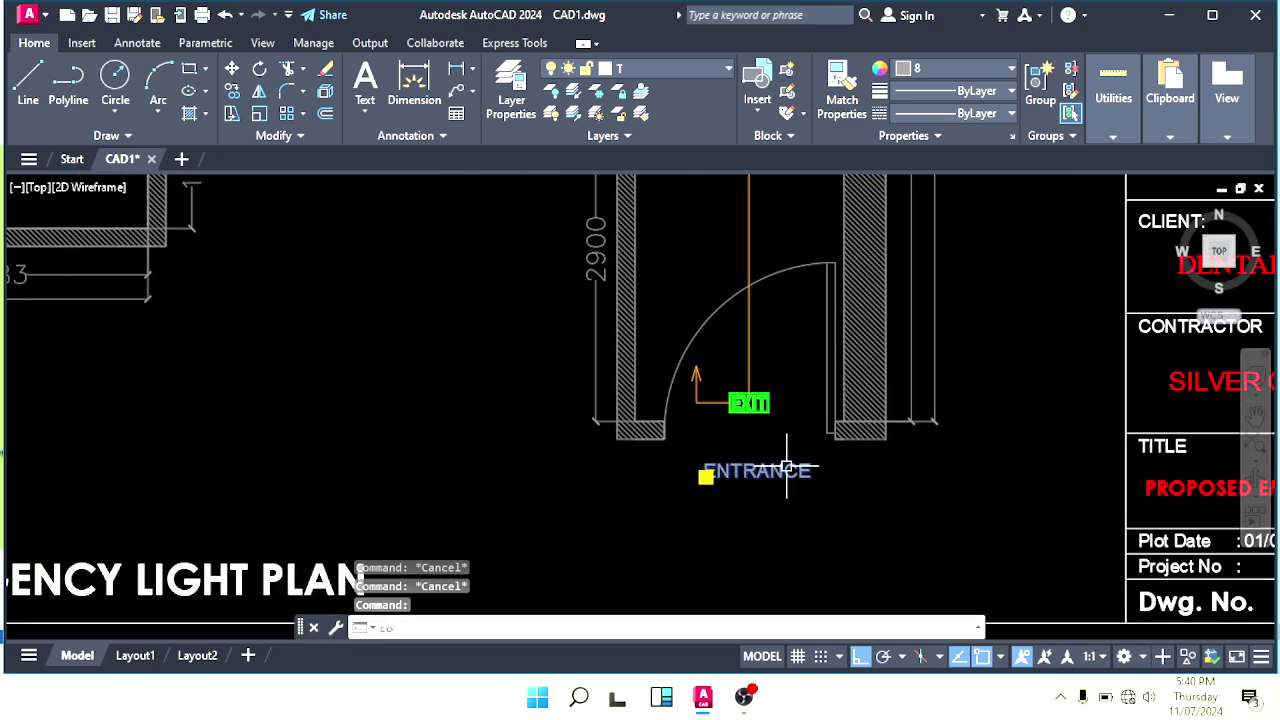
pyautogui.click(753, 467)
pyautogui.moveTo(625, 470); pyautogui.dragTo(780, 450, button='middle')
pyautogui.click(550, 483)
pyautogui.press('Escape')
pyautogui.press('Escape')
# Step: Change the copied ENTRANCE label's text to TO DB
pyautogui.click(623, 453)
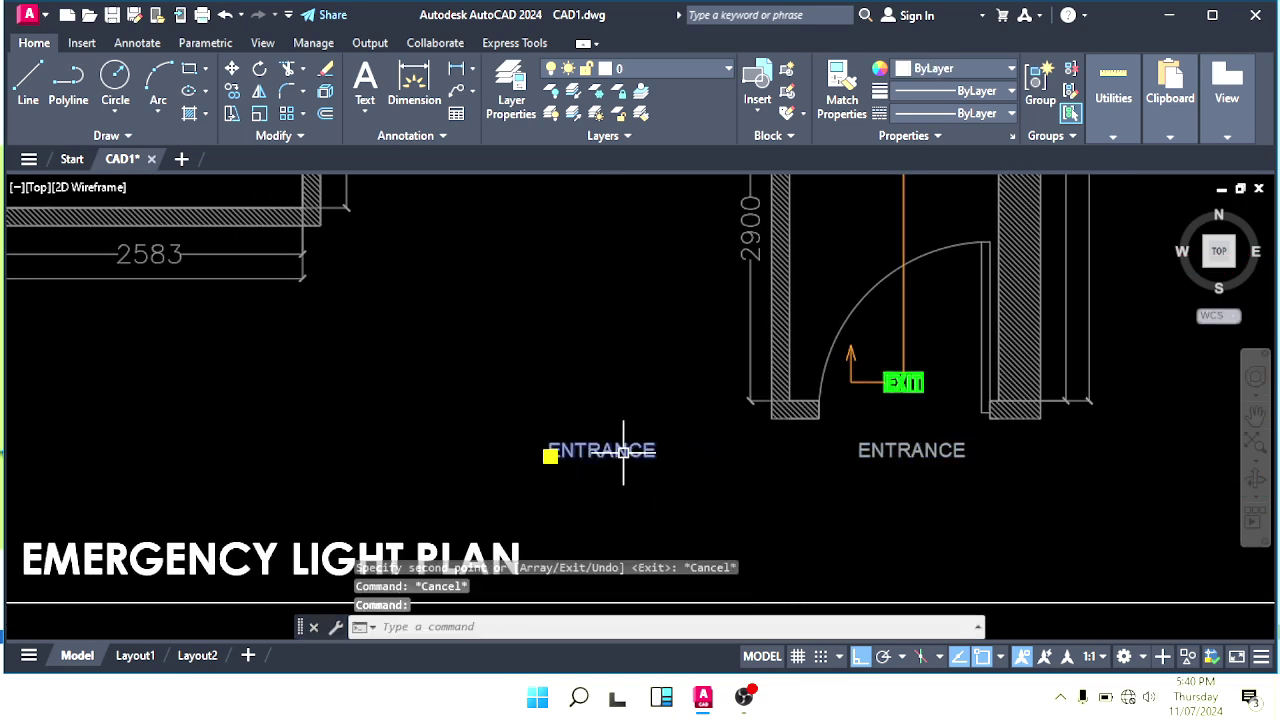
pyautogui.doubleClick(628, 453)
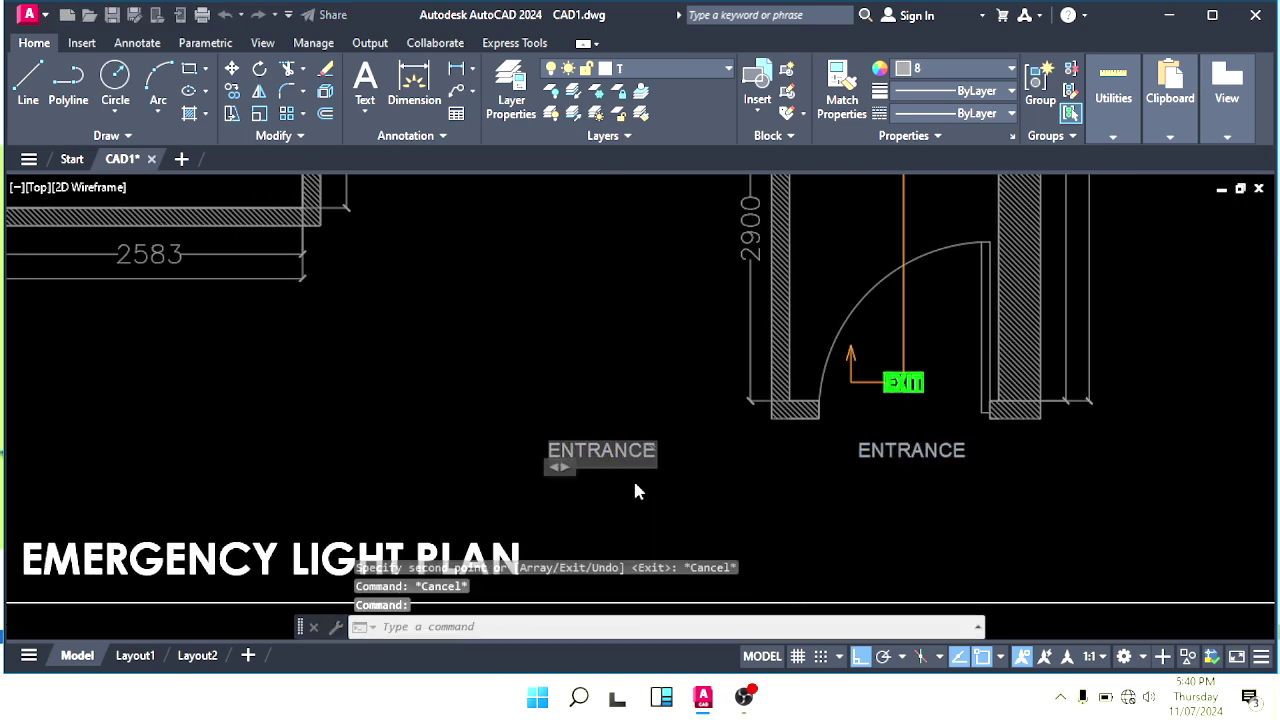
pyautogui.hotkey('ctrl', 'a')
pyautogui.write('to')
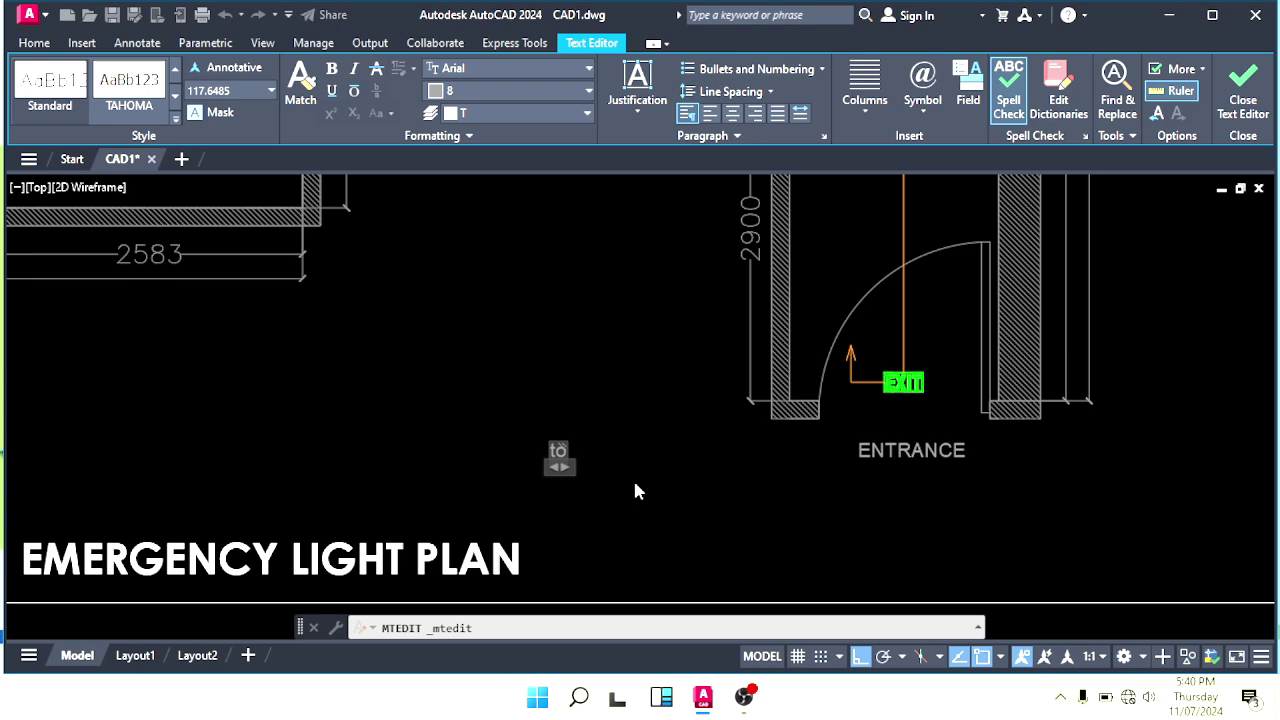
pyautogui.press('BackSpace')
pyautogui.press('BackSpace')
pyautogui.write('TO DB')
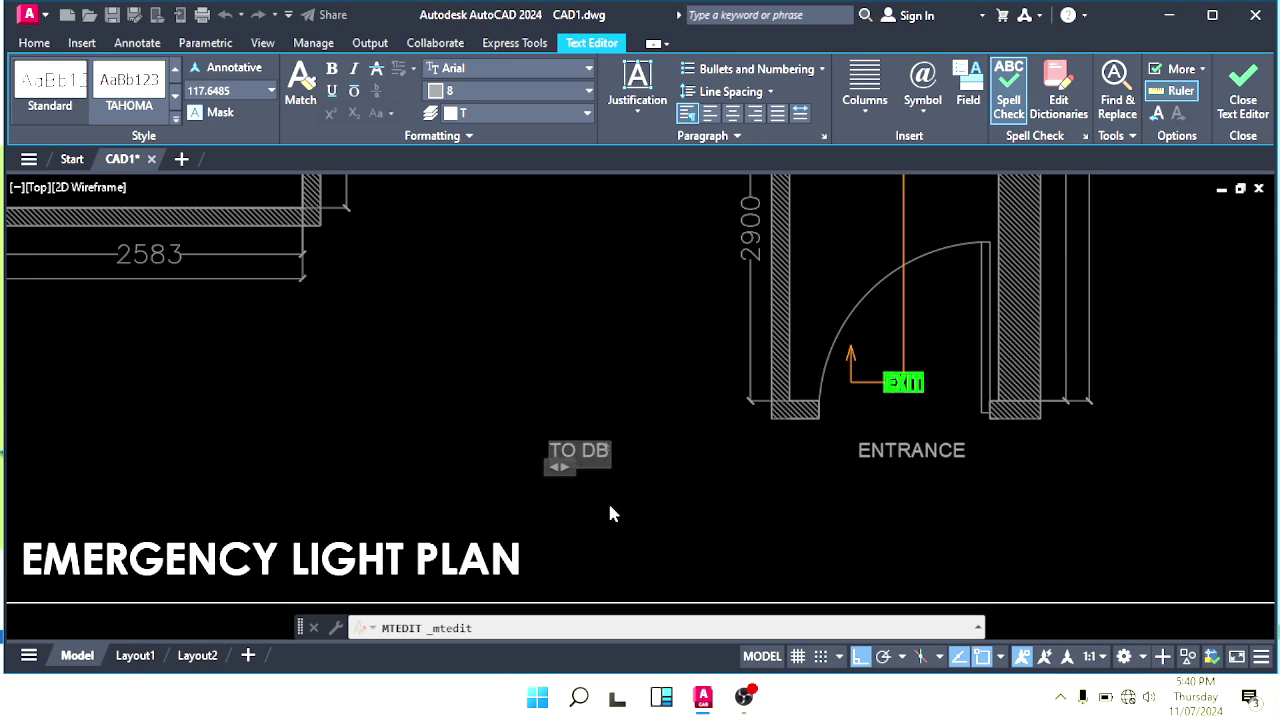
pyautogui.click(611, 502)
pyautogui.press('Escape')
pyautogui.press('Escape')
# Step: Set the TO DB label's color to White
pyautogui.click(611, 502)
pyautogui.click(525, 413)
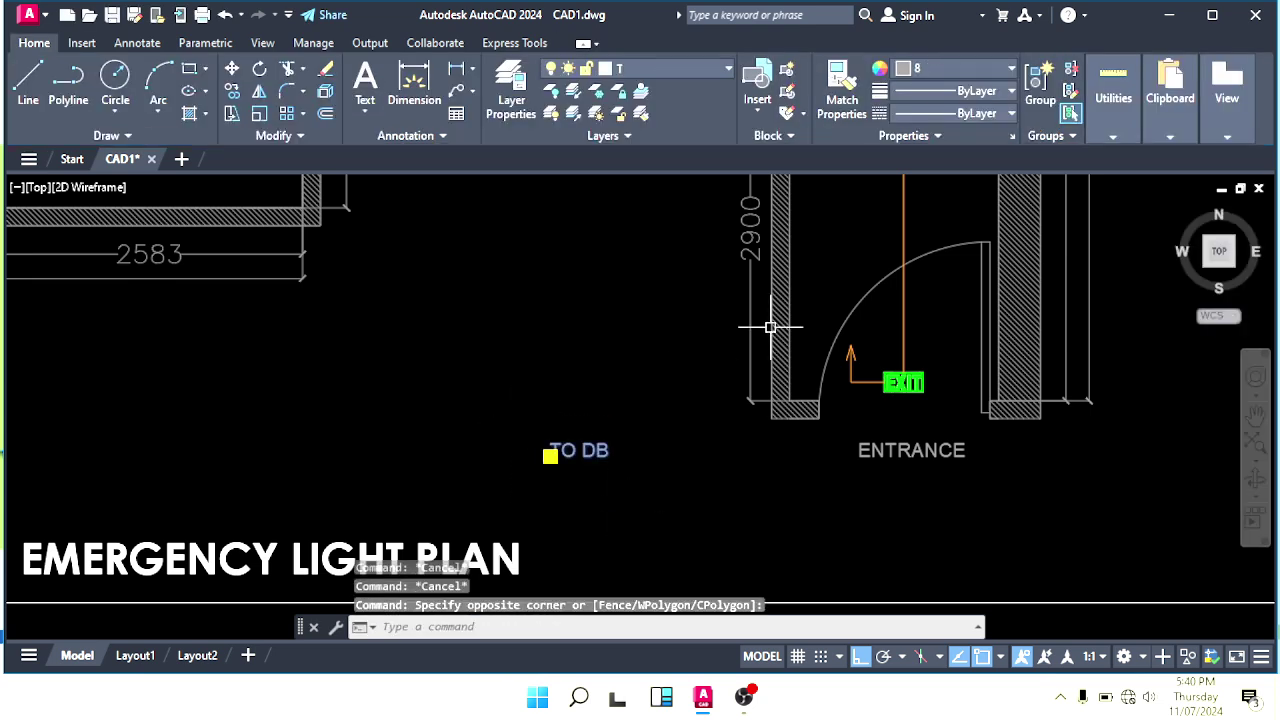
pyautogui.click(965, 70)
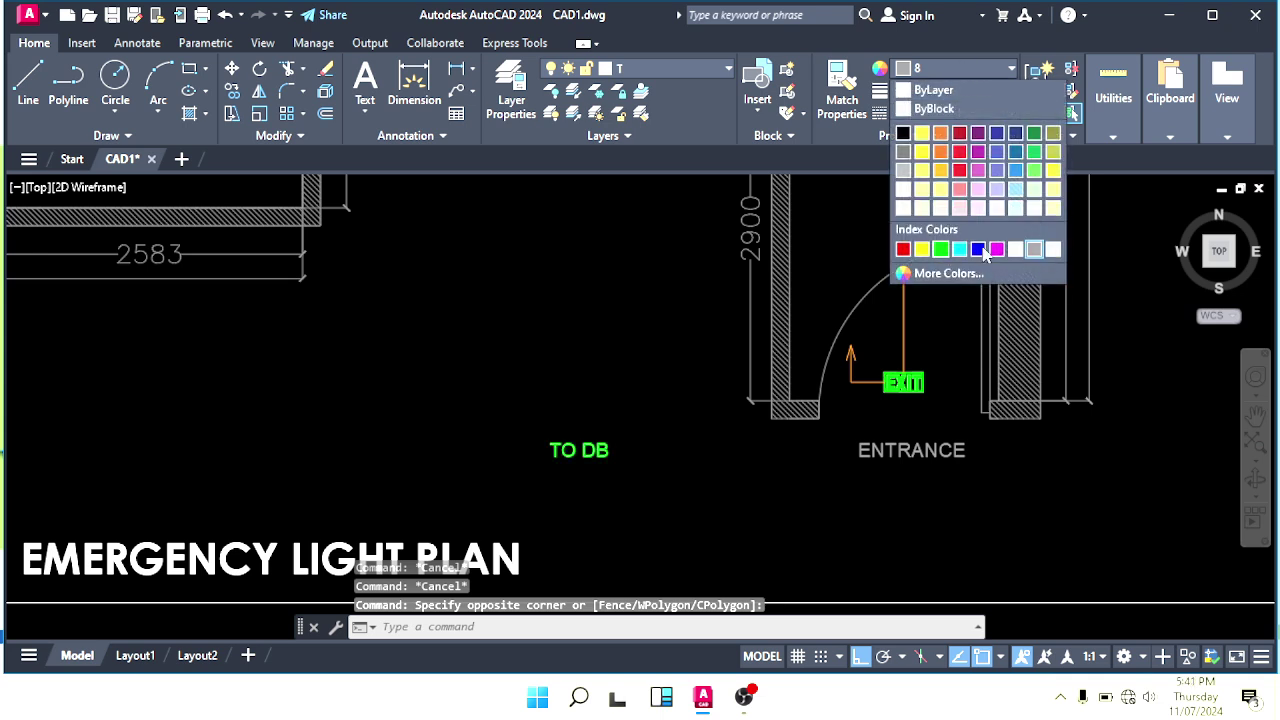
pyautogui.press('Escape')
# Step: Move the TO DB label to just above the arrowhead near the entrance EXIT sign
pyautogui.click(586, 456)
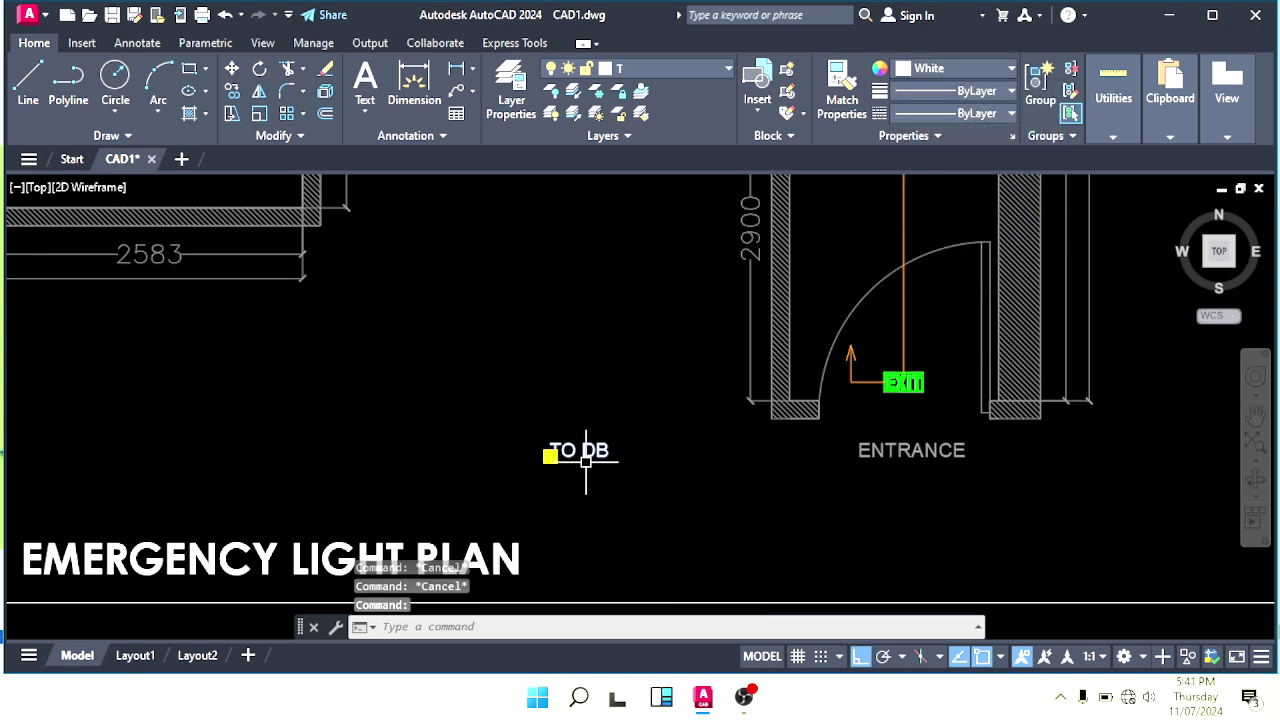
pyautogui.write('m')
pyautogui.press('Return')
pyautogui.click(550, 457)
pyautogui.scroll(3, 865, 311)
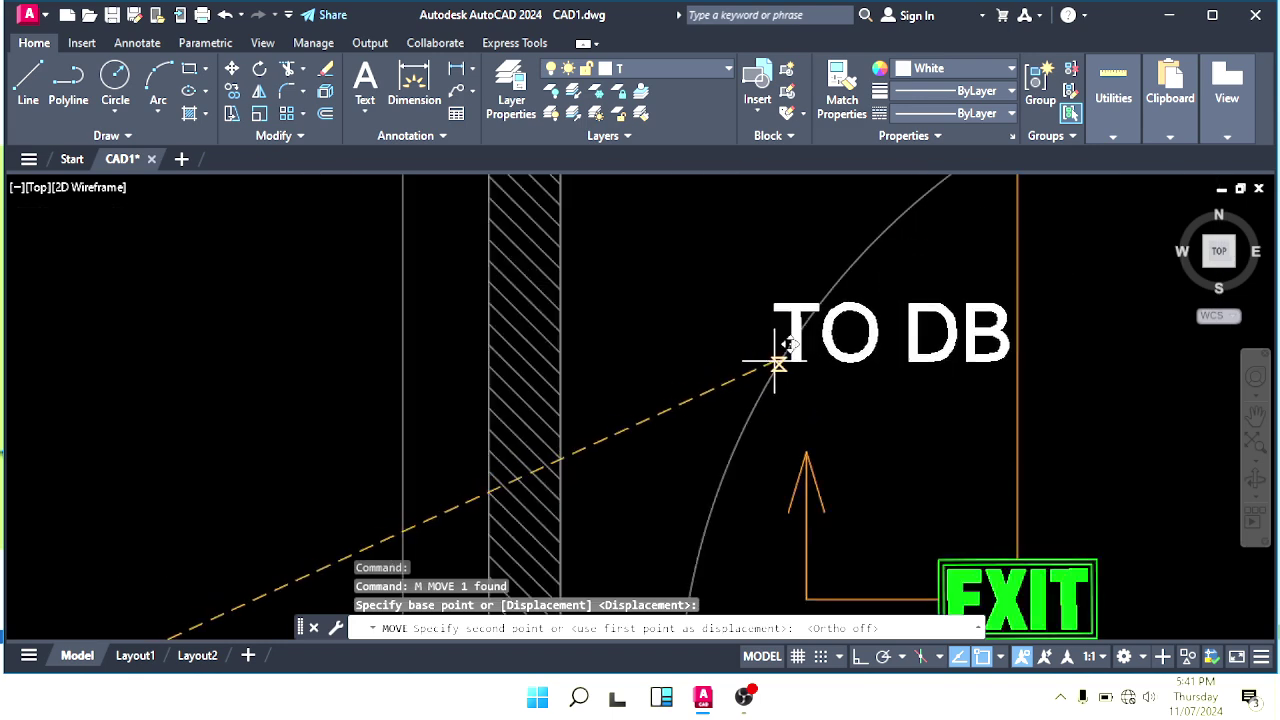
pyautogui.click(686, 445)
pyautogui.press('Escape')
pyautogui.press('Escape')
pyautogui.scroll(-2, 637, 370)
pyautogui.moveTo(637, 370)
pyautogui.mouseDown(button='middle')
pyautogui.moveTo(627, 399)
pyautogui.moveTo(607, 355)
pyautogui.mouseUp(button='middle')
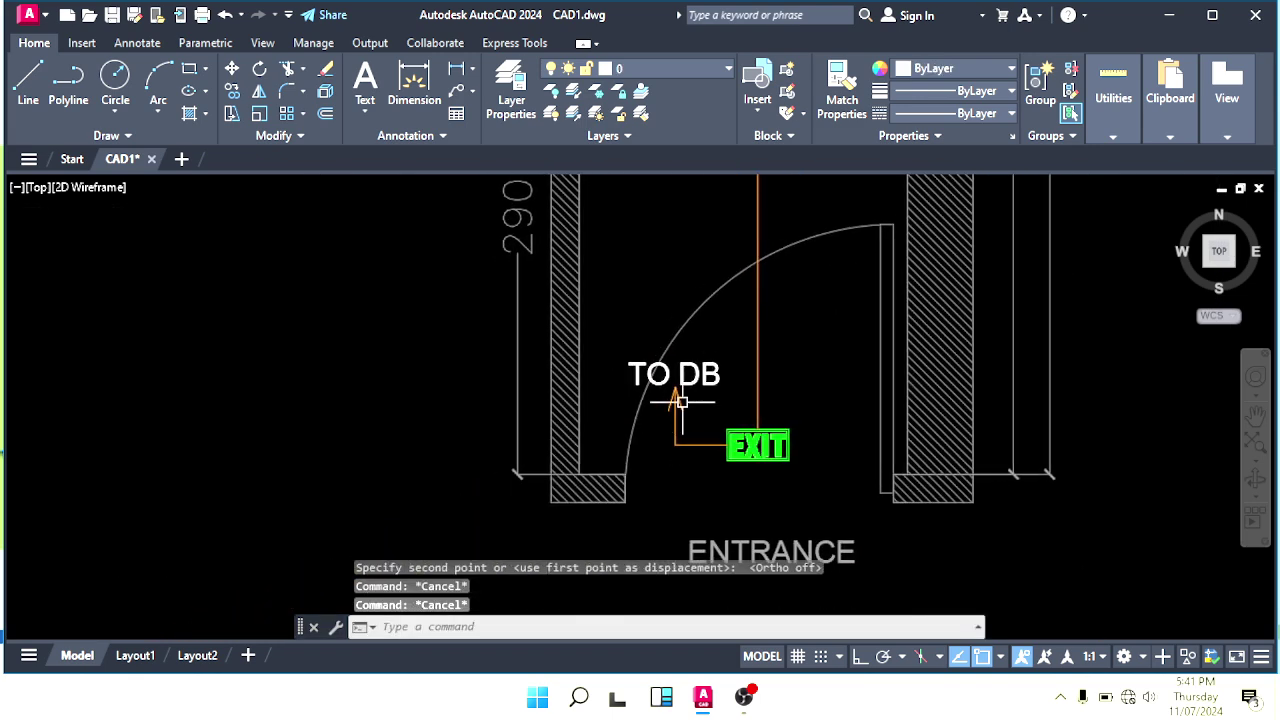
# Step: Examine the title block's project and client entries and the TO DB arrow at the entrance EXIT sign
pyautogui.scroll(-2, 665, 290)
pyautogui.moveTo(665, 290)
pyautogui.mouseDown(button='middle')
pyautogui.moveTo(679, 380)
pyautogui.moveTo(663, 371)
pyautogui.moveTo(683, 399)
pyautogui.mouseUp(button='middle')
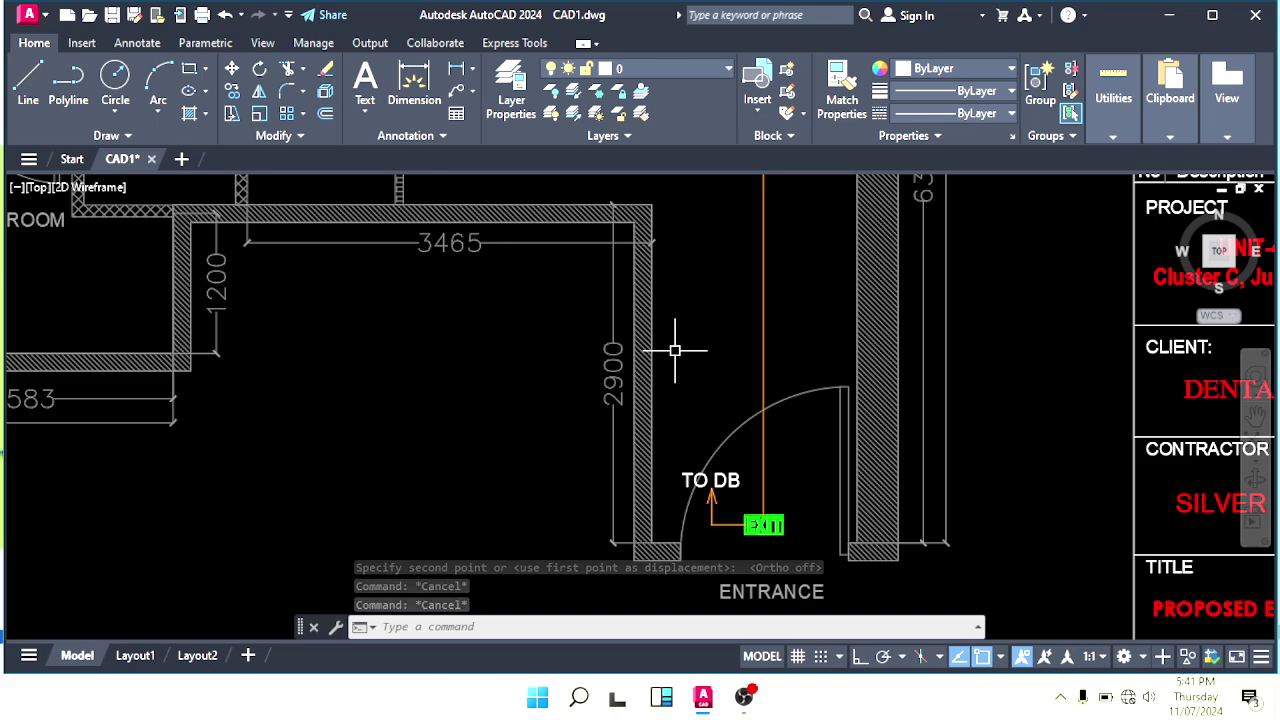
pyautogui.moveTo(980, 290); pyautogui.dragTo(709, 239, button='middle')
pyautogui.moveTo(980, 220); pyautogui.dragTo(760, 423, button='middle')
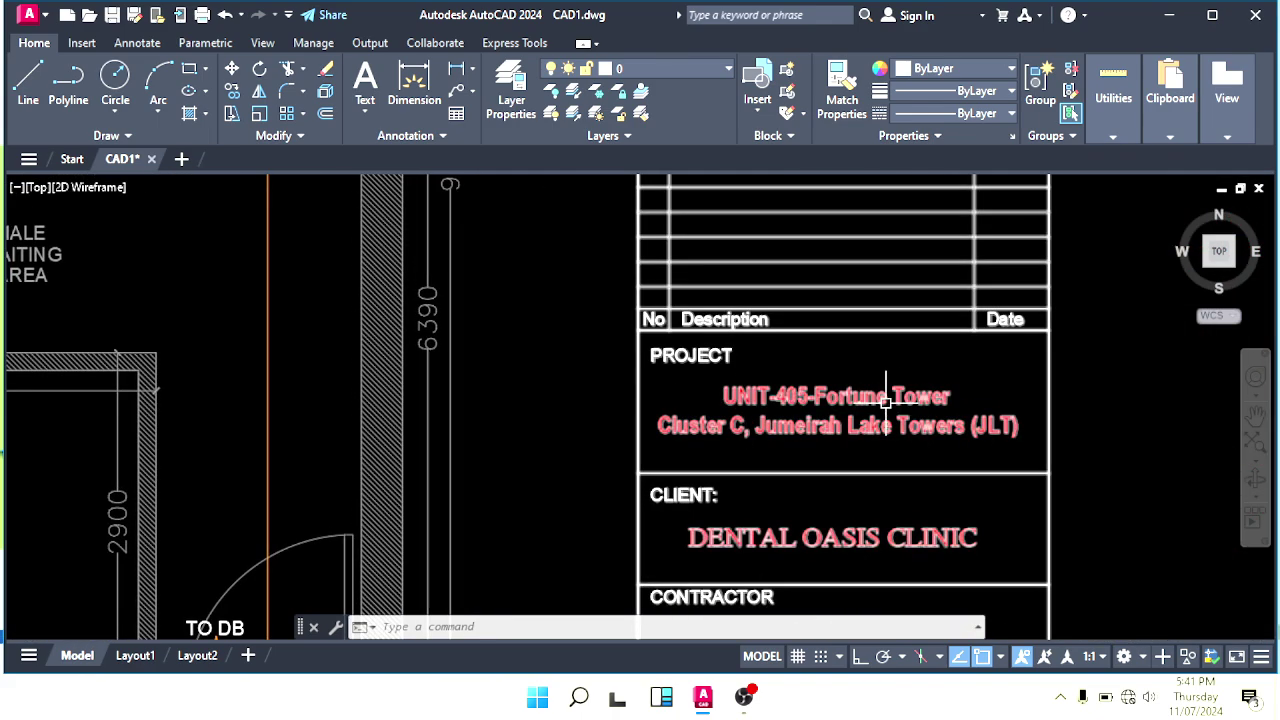
pyautogui.scroll(2, 903, 405)
pyautogui.scroll(-2, 564, 406)
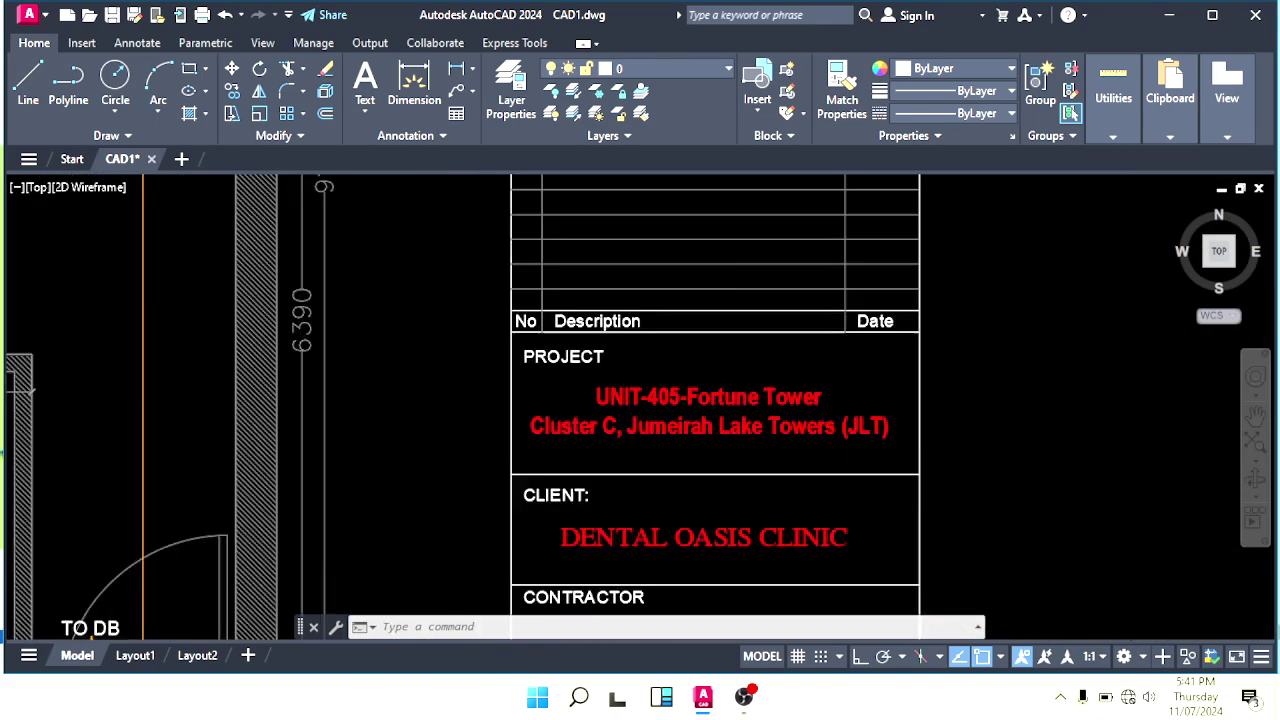
pyautogui.moveTo(338, 447)
pyautogui.mouseDown(button='middle')
pyautogui.moveTo(517, 390)
pyautogui.moveTo(650, 368)
pyautogui.mouseUp(button='middle')
pyautogui.scroll(1, 571, 429)
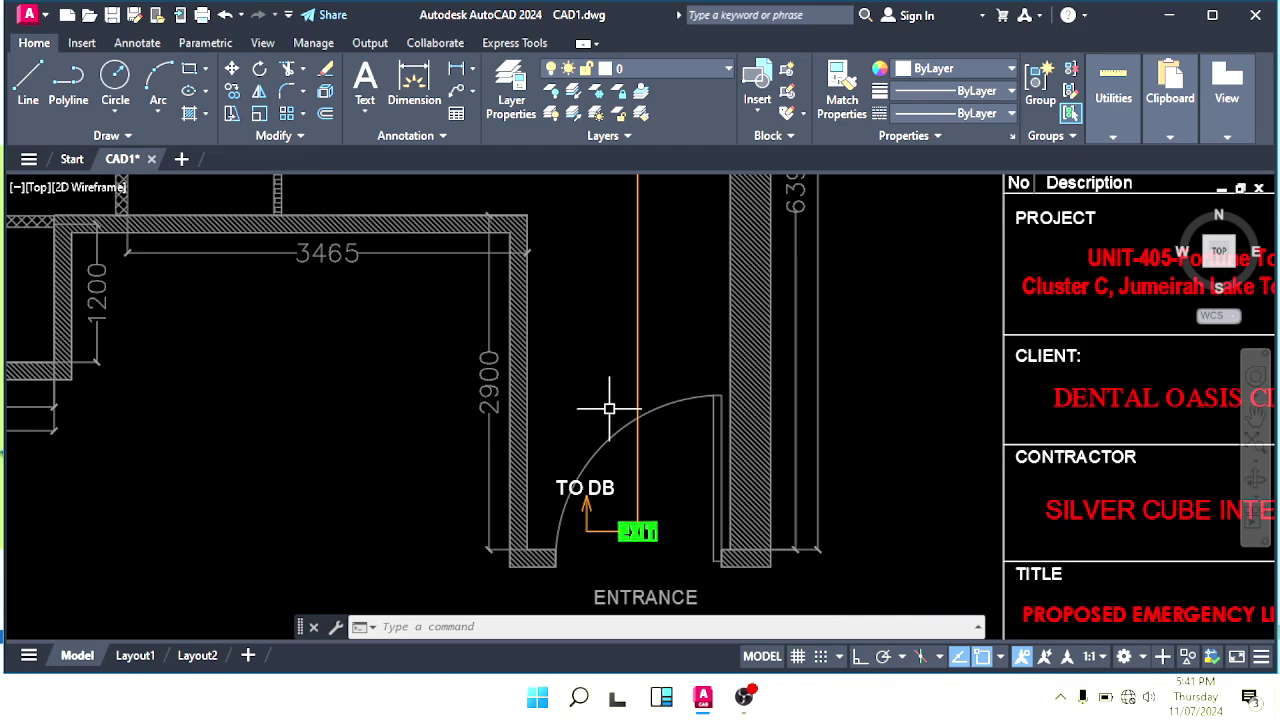
pyautogui.scroll(-2, 609, 408)
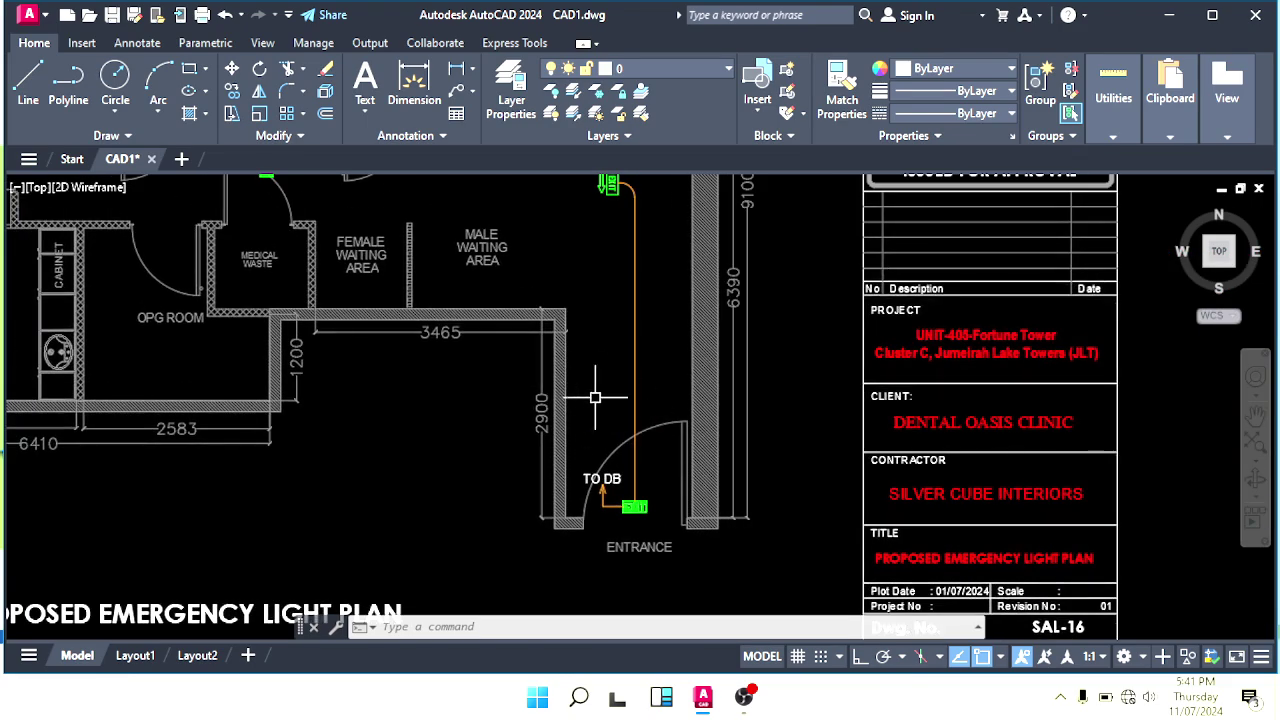
# Step: Review the emergency light wiring and sign layout from the entrance through reception and the corridor to the consultation rooms
pyautogui.moveTo(609, 409); pyautogui.dragTo(723, 457, button='middle')
pyautogui.scroll(-2, 607, 307)
pyautogui.moveTo(606, 305)
pyautogui.mouseDown(button='middle')
pyautogui.moveTo(668, 450)
pyautogui.moveTo(631, 398)
pyautogui.mouseUp(button='middle')
pyautogui.scroll(2, 709, 533)
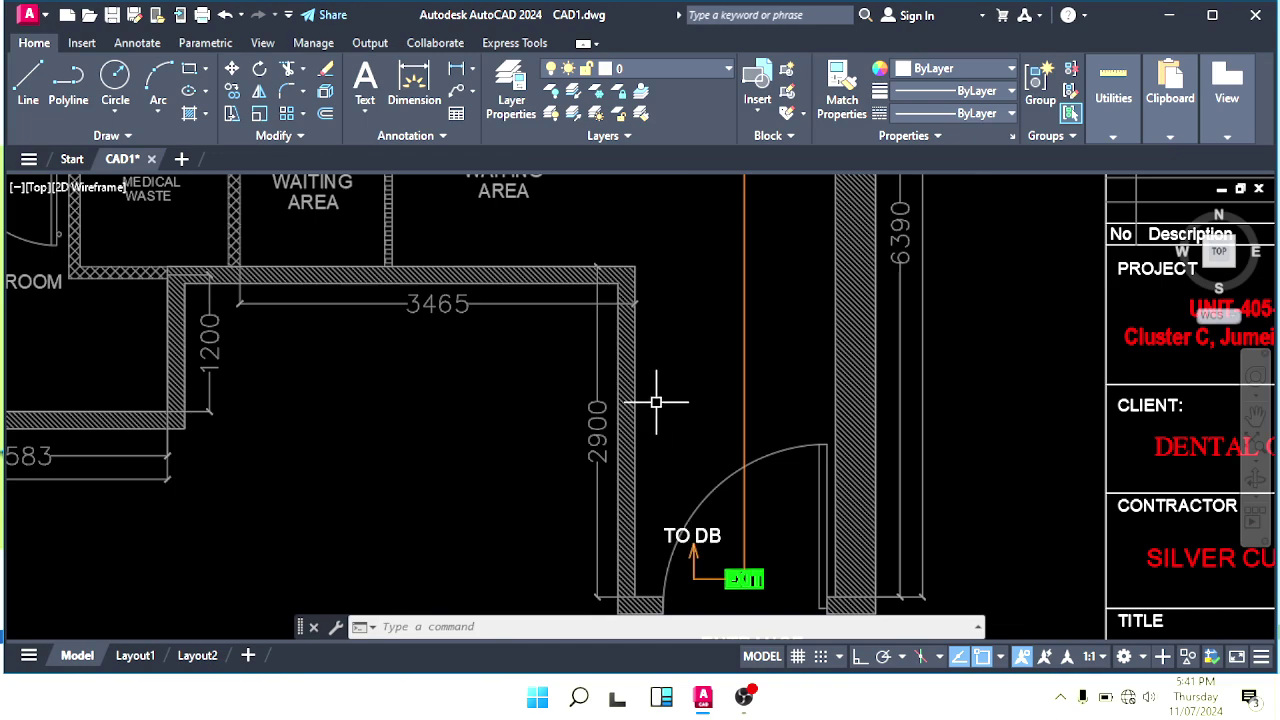
pyautogui.scroll(-2, 641, 365)
pyautogui.moveTo(597, 214); pyautogui.dragTo(686, 400, button='middle')
pyautogui.moveTo(590, 328); pyautogui.dragTo(717, 414, button='middle')
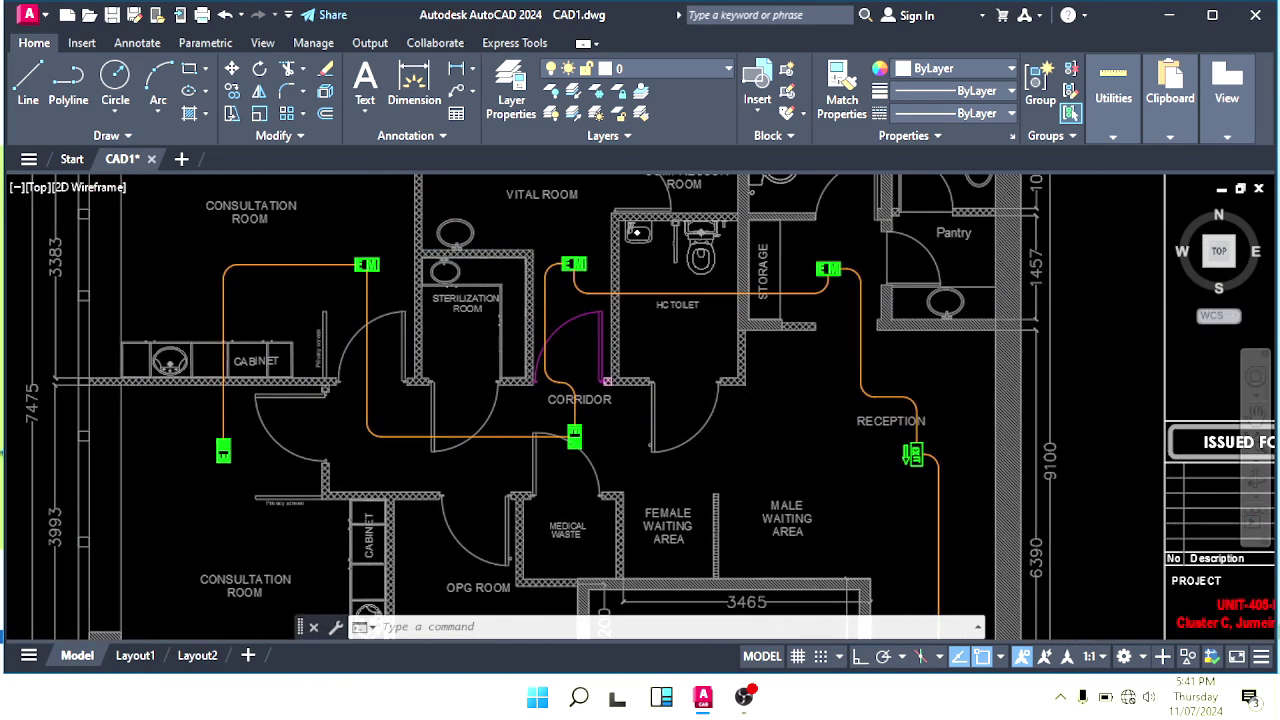
pyautogui.scroll(-2, 679, 374)
pyautogui.moveTo(679, 374); pyautogui.dragTo(630, 356, button='middle')
pyautogui.moveTo(629, 407); pyautogui.dragTo(668, 511, button='middle')
pyautogui.scroll(-2, 672, 270)
pyautogui.scroll(4, 617, 352)
pyautogui.scroll(-2, 650, 428)
pyautogui.moveTo(650, 428)
pyautogui.mouseDown(button='middle')
pyautogui.moveTo(611, 421)
pyautogui.moveTo(654, 378)
pyautogui.moveTo(649, 409)
pyautogui.mouseUp(button='middle')
pyautogui.press('Escape')
pyautogui.press('Escape')
pyautogui.press('Escape')
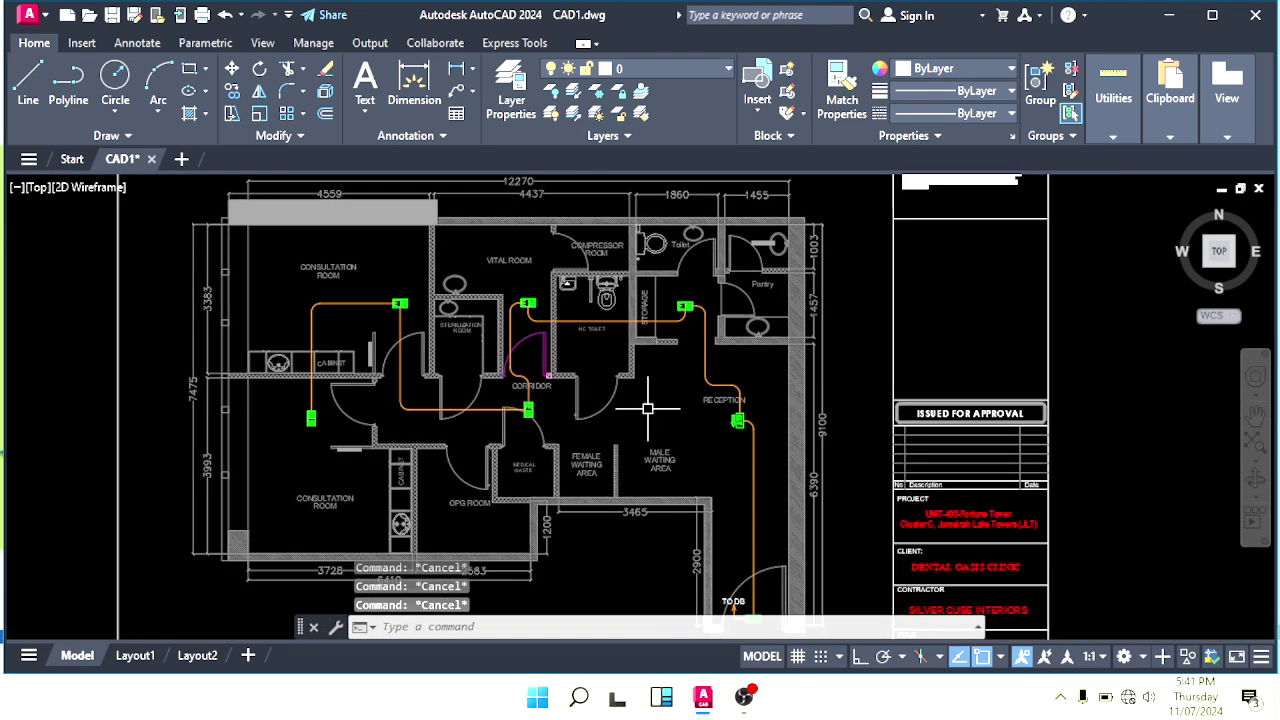
pyautogui.scroll(2, 610, 406)
pyautogui.click(653, 397)
pyautogui.click(563, 444)
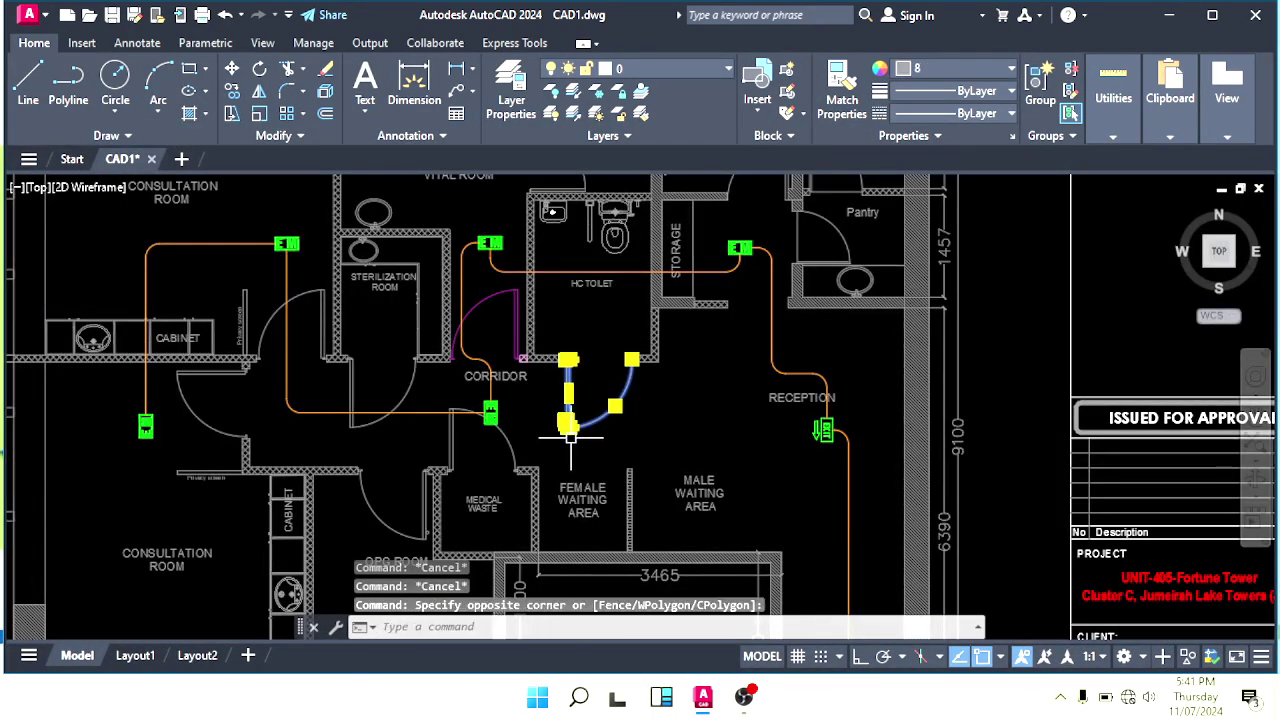
pyautogui.press('Escape')
pyautogui.press('Escape')
pyautogui.scroll(2, 608, 380)
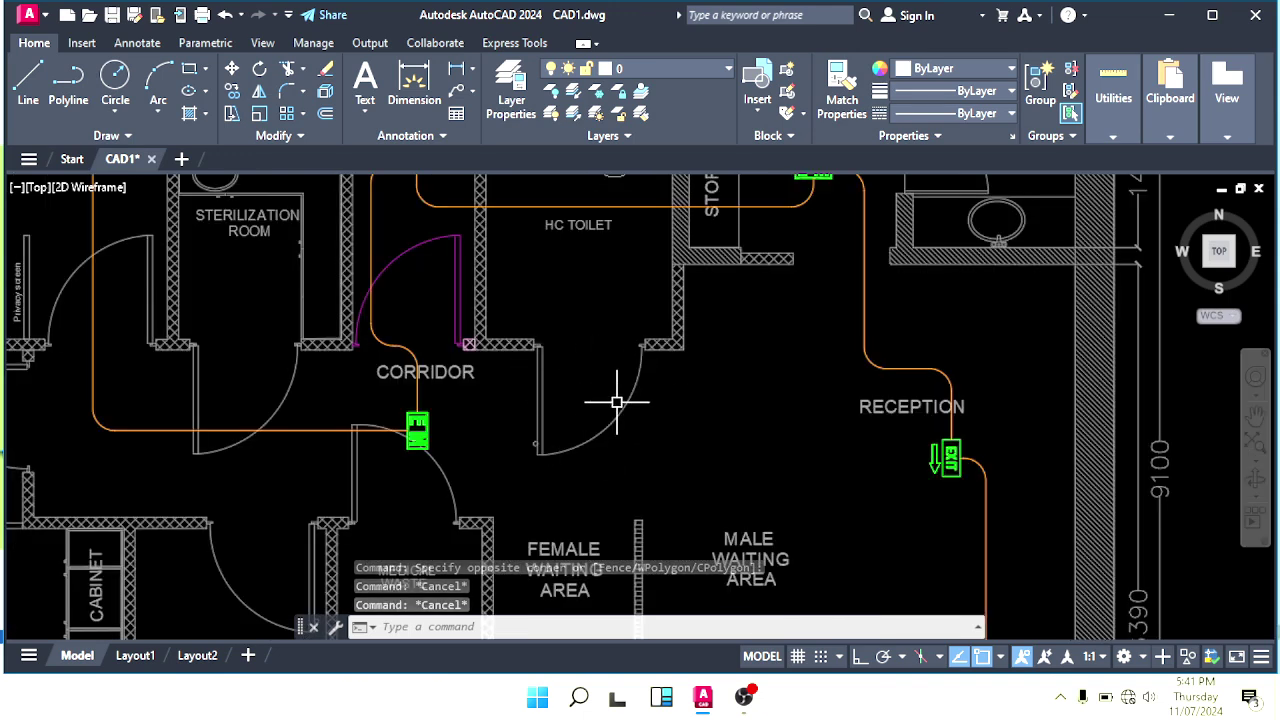
pyautogui.scroll(4, 616, 403)
pyautogui.scroll(2, 597, 343)
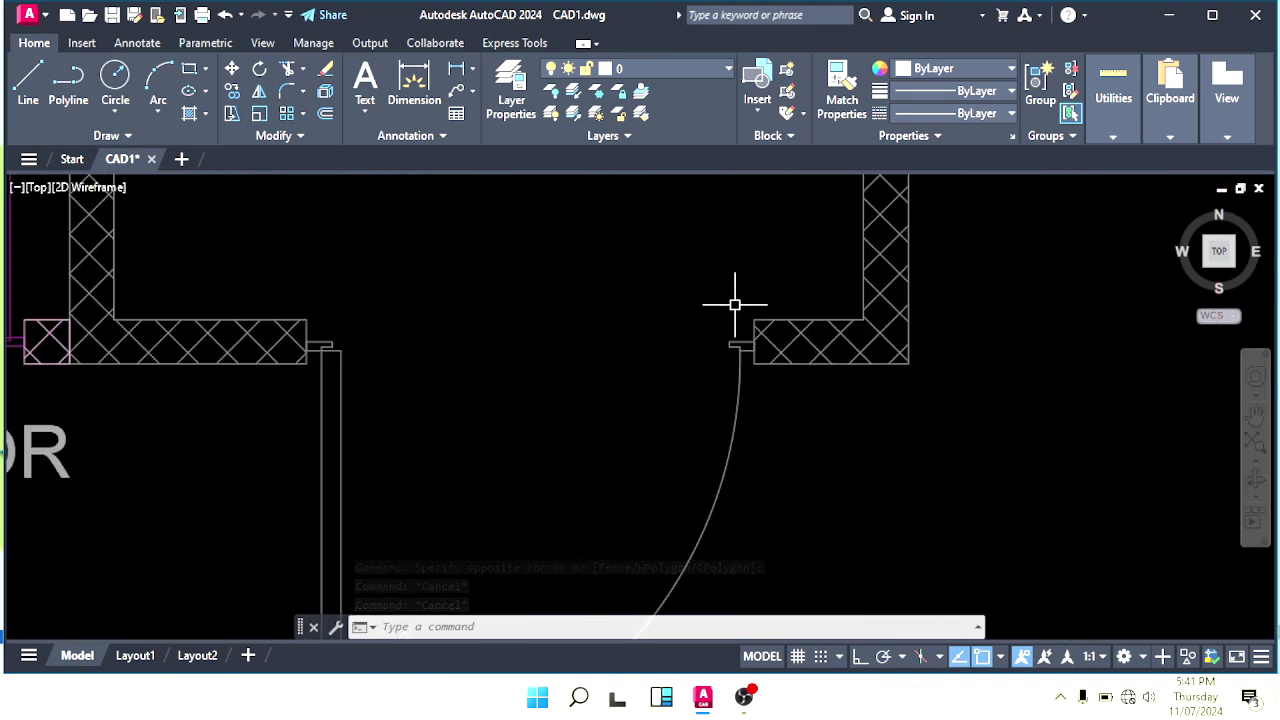
pyautogui.click(735, 305)
pyautogui.moveTo(529, 420); pyautogui.dragTo(633, 397, button='middle')
pyautogui.click(457, 436)
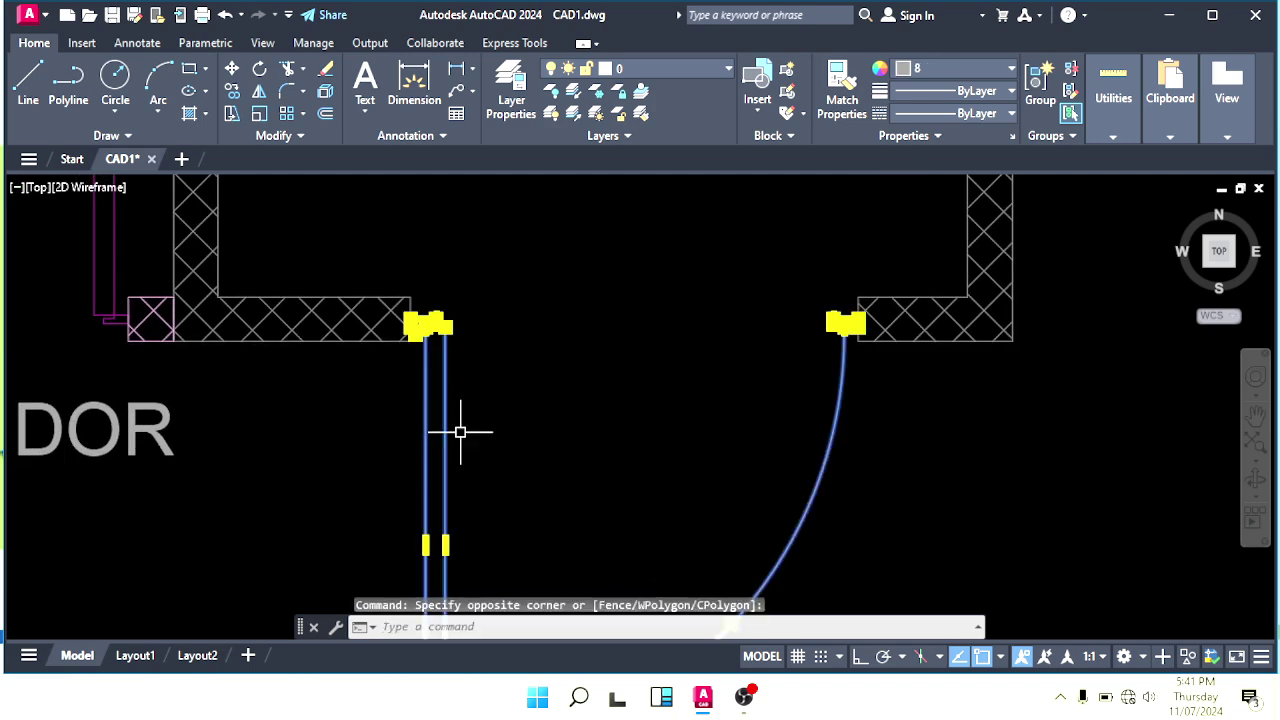
pyautogui.press('Escape')
pyautogui.scroll(-4, 600, 374)
pyautogui.scroll(4, 631, 320)
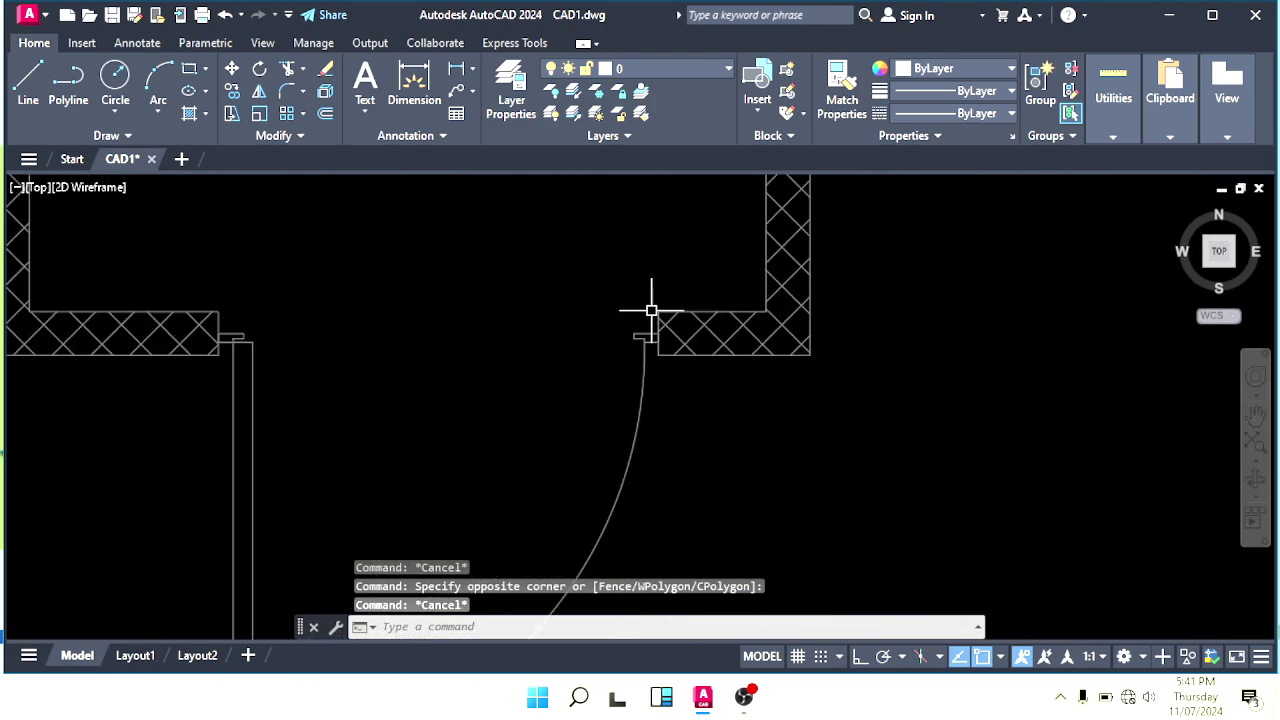
pyautogui.click(651, 311)
pyautogui.moveTo(450, 372); pyautogui.dragTo(677, 368, button='middle')
pyautogui.click(456, 444)
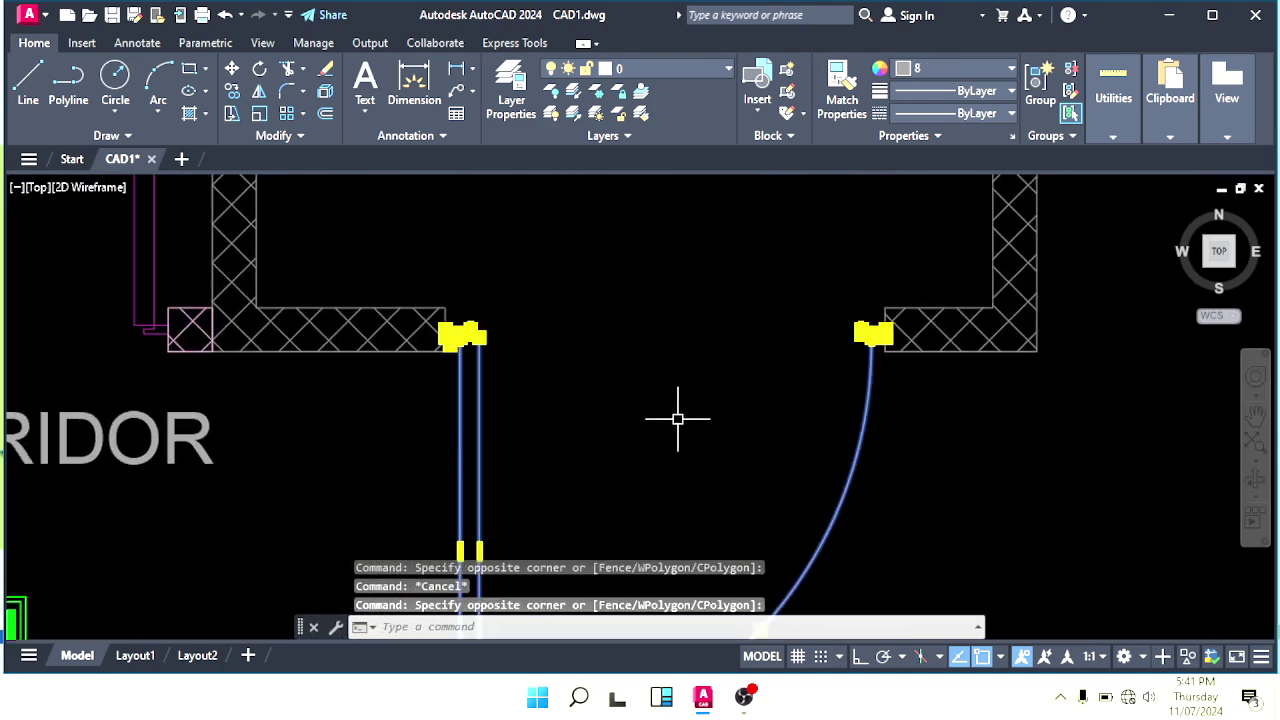
pyautogui.scroll(-5, 678, 419)
pyautogui.moveTo(653, 411)
pyautogui.mouseDown(button='middle')
pyautogui.moveTo(592, 331)
pyautogui.moveTo(597, 369)
pyautogui.moveTo(624, 360)
pyautogui.moveTo(593, 338)
pyautogui.moveTo(664, 394)
pyautogui.mouseUp(button='middle')
pyautogui.press('Escape')
pyautogui.press('Escape')
pyautogui.press('Escape')
pyautogui.scroll(-4, 612, 346)
pyautogui.scroll(-2, 637, 375)
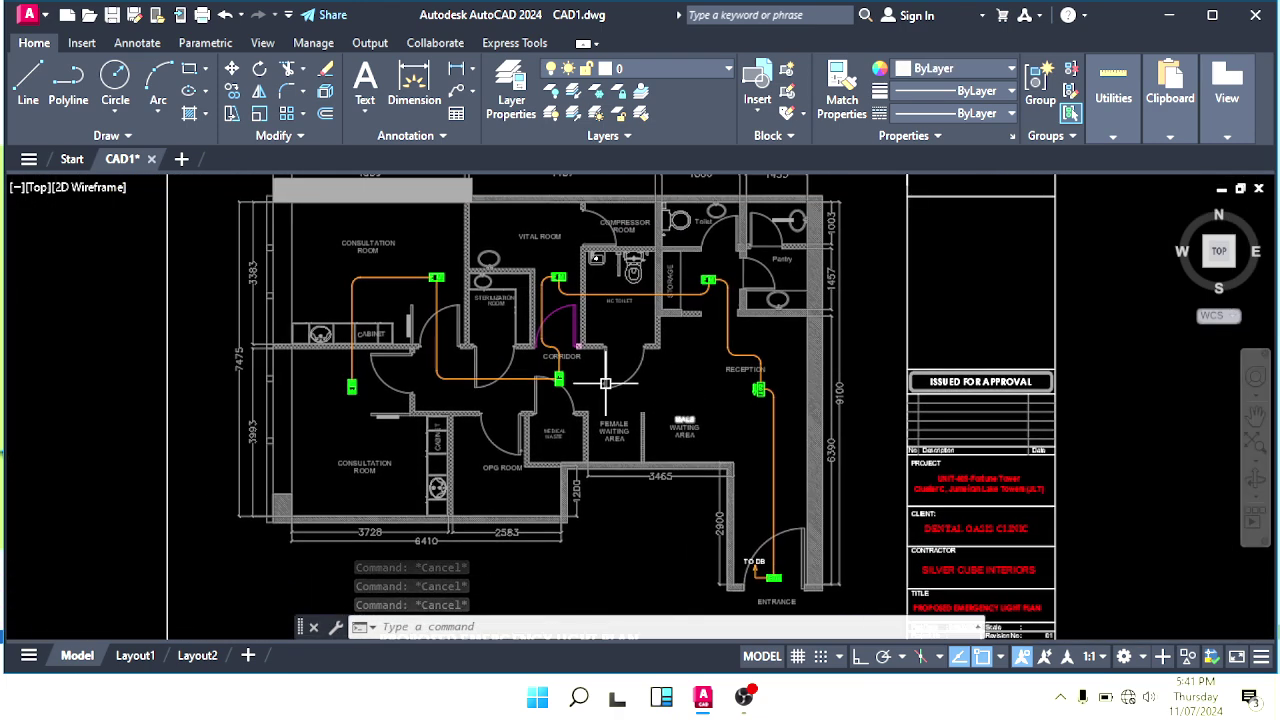
pyautogui.scroll(3, 605, 383)
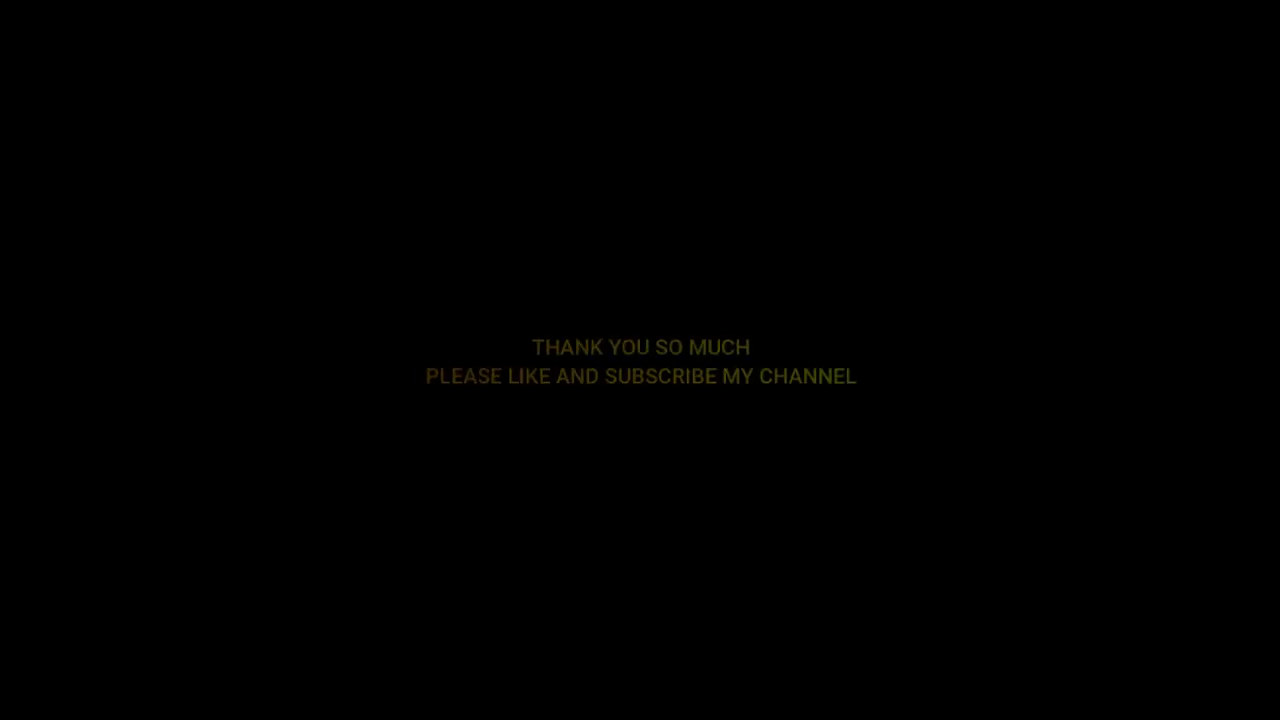